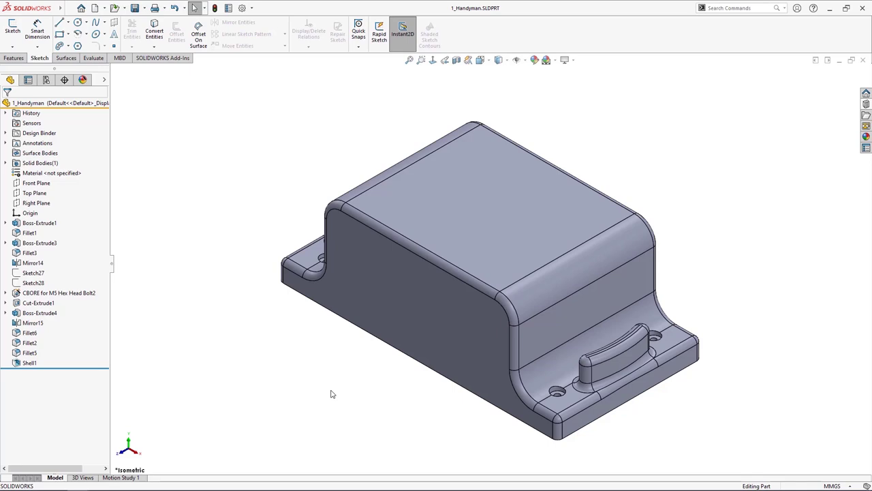
Step: View the finished 7_Handyman part for reference and return to the 1_Handyman part
key(ctrl+Tab)
key(ctrl+Tab)
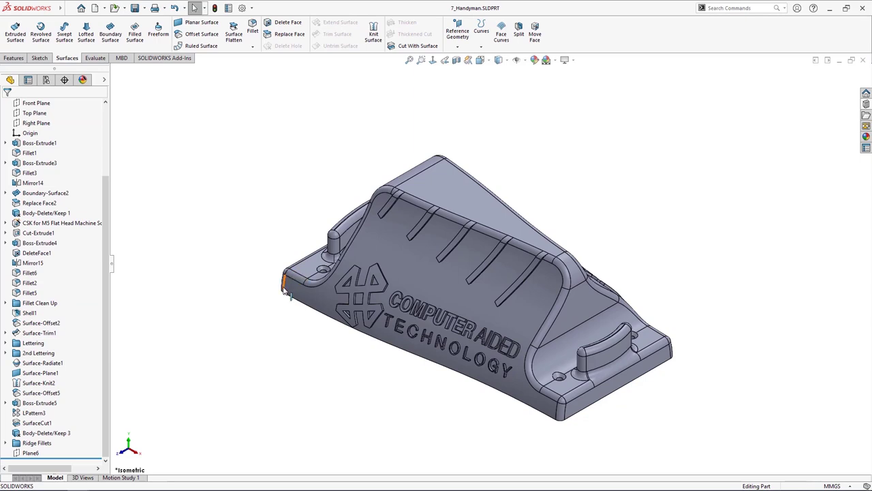
key(ctrl+Tab)
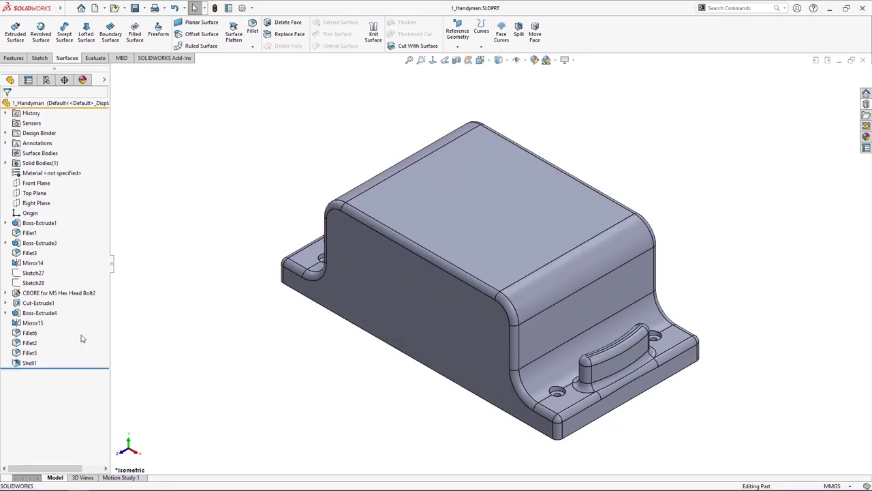
Step: Roll the model back to just after Sketch28, and inspect the flat front face and the curves of Sketch27 and Sketch28
drag(93, 368, 94, 289)
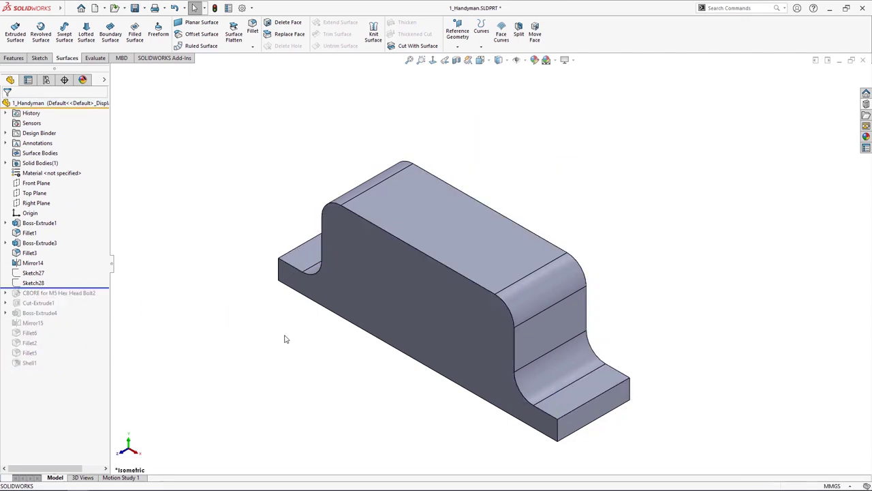
click(341, 234)
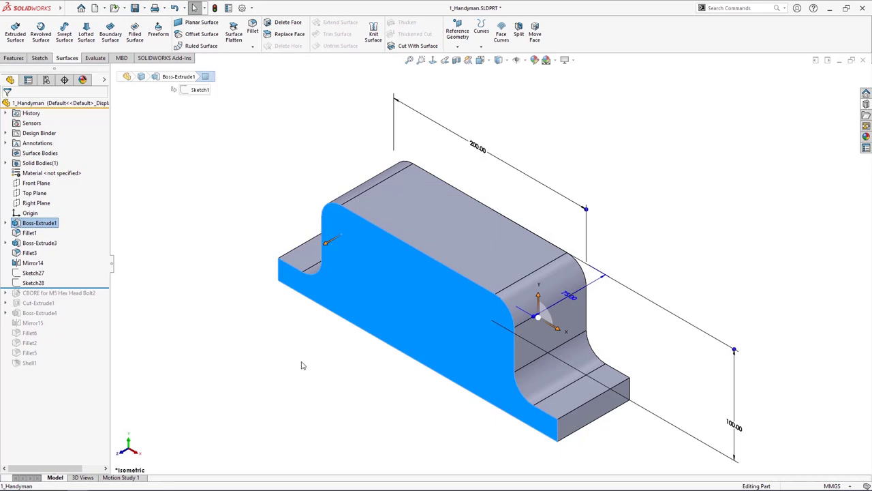
click(303, 366)
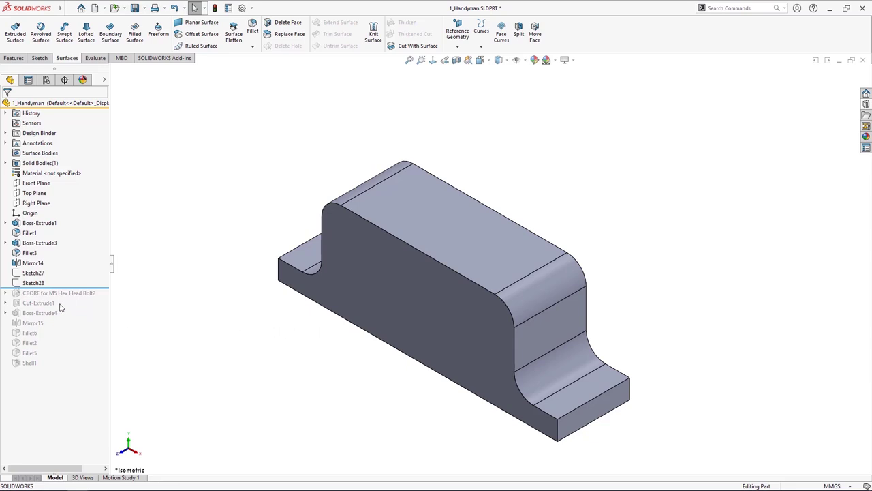
click(30, 274)
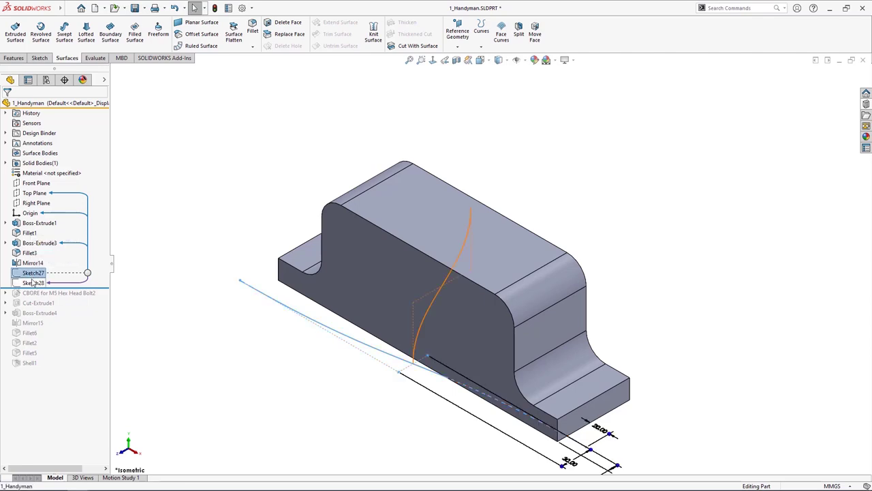
ctrl+click(33, 283)
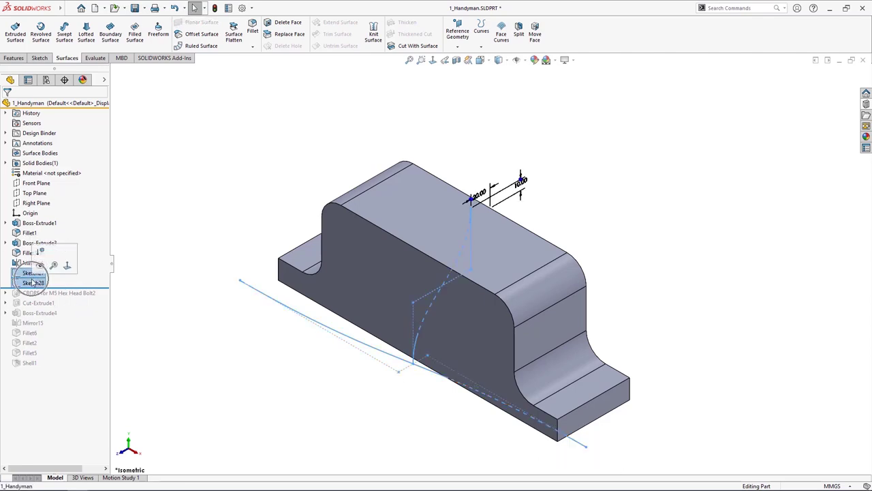
click(191, 348)
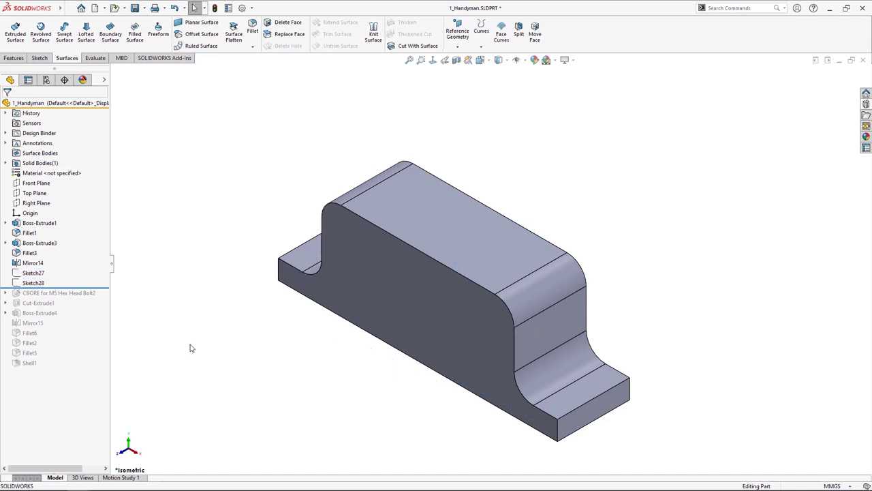
Step: Create a boundary surface using Sketch27 as the Direction 1 curve and Sketch28 as the Direction 2 curve
click(110, 35)
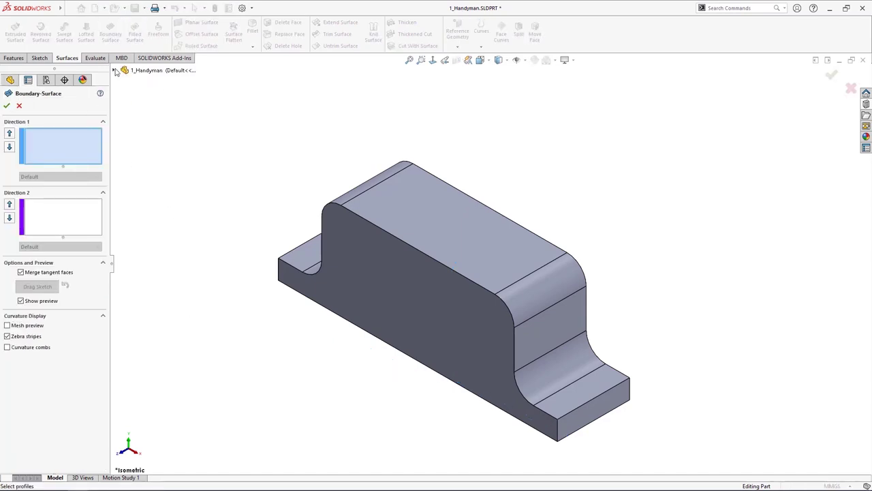
click(116, 70)
click(151, 240)
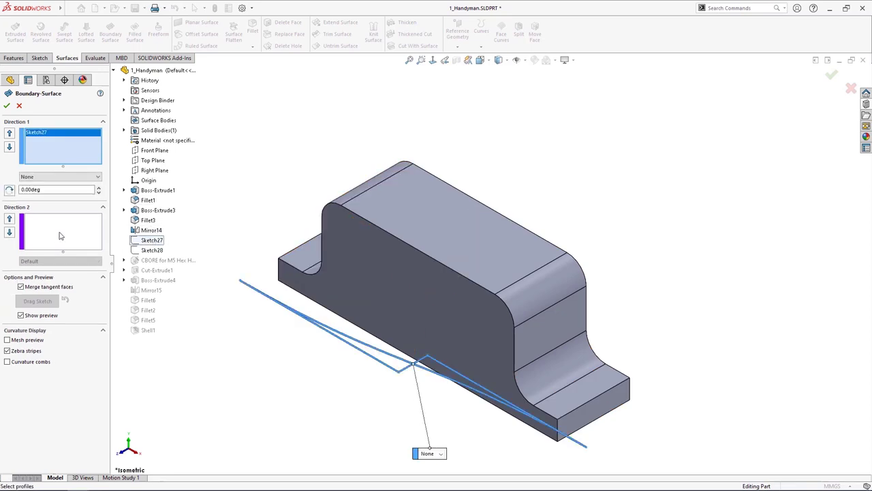
click(59, 236)
click(151, 250)
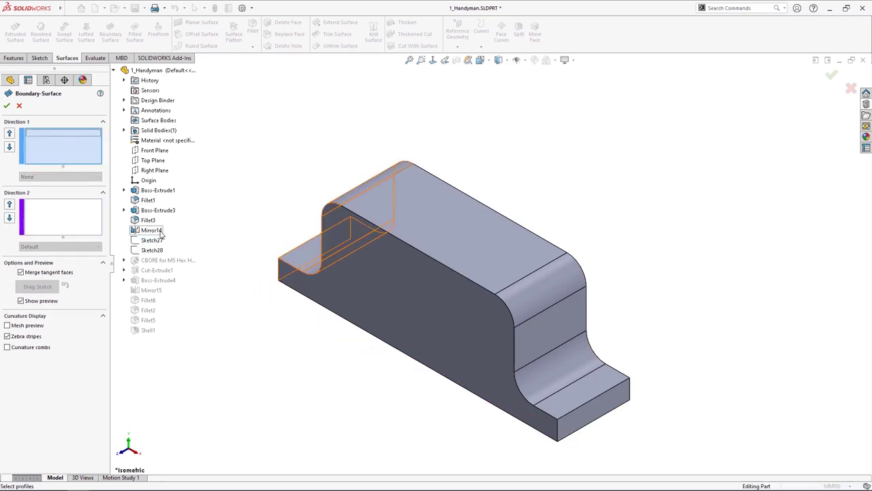
click(151, 240)
click(58, 241)
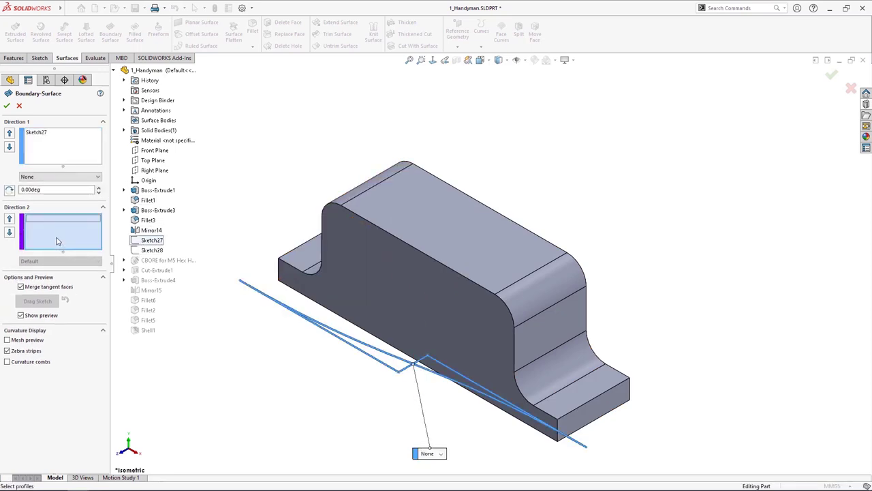
click(151, 250)
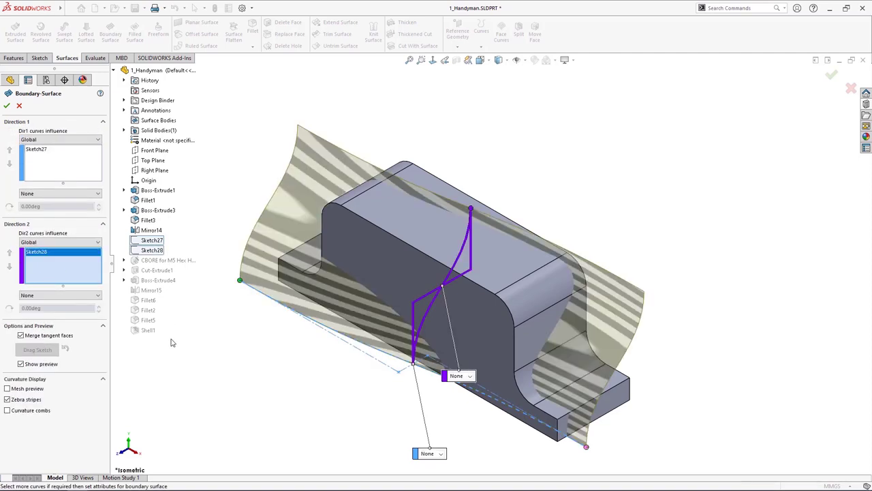
click(7, 106)
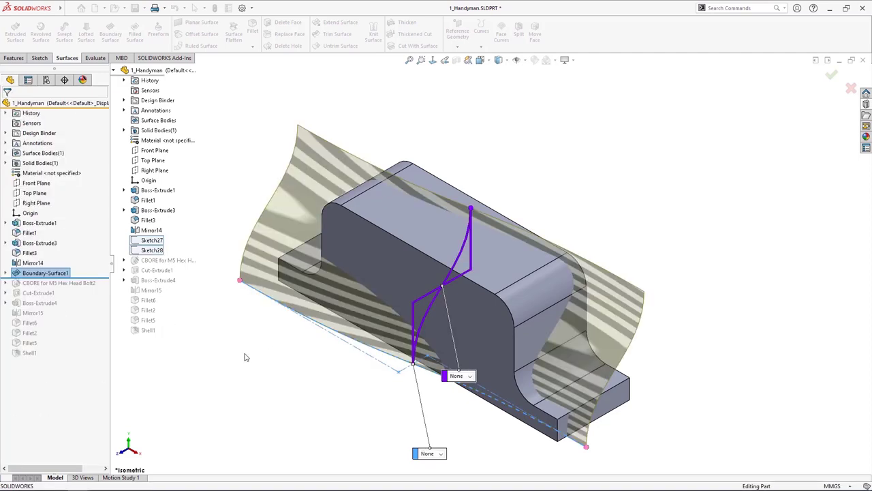
click(323, 380)
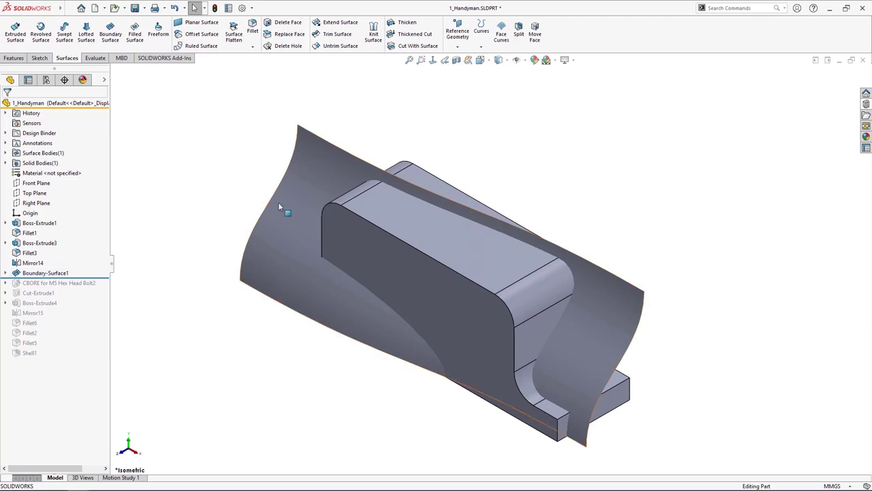
Step: Replace the flat front face of the solid body with the curved boundary surface
middle_drag(313, 404, 345, 380)
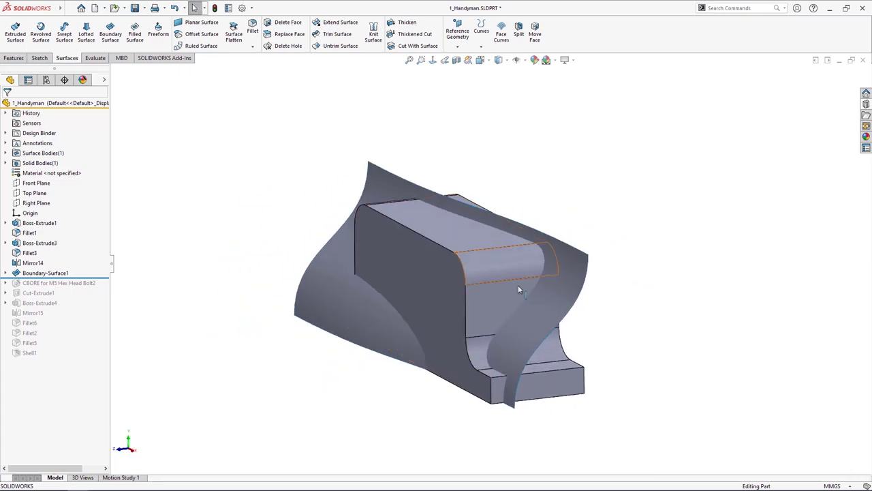
middle_drag(502, 353, 557, 368)
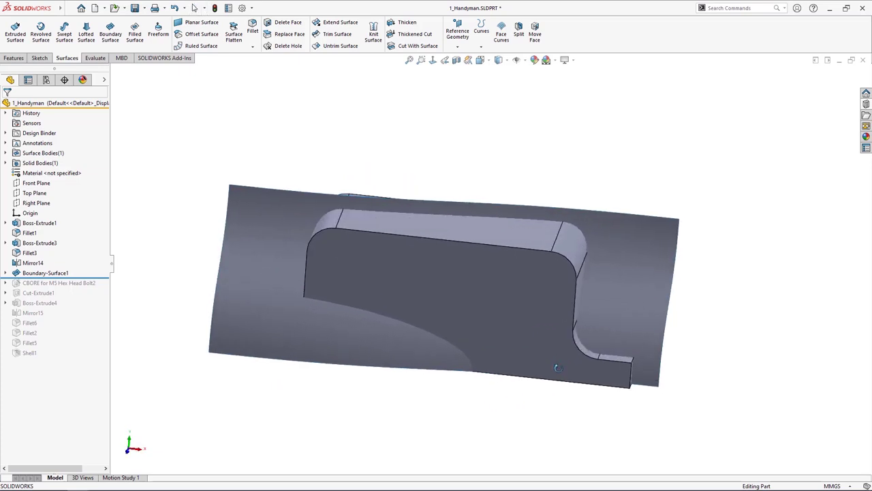
mouse_move(613, 306)
middle_down()
mouse_move(646, 288)
mouse_move(606, 296)
mouse_move(630, 315)
mouse_move(620, 292)
mouse_move(619, 304)
middle_up()
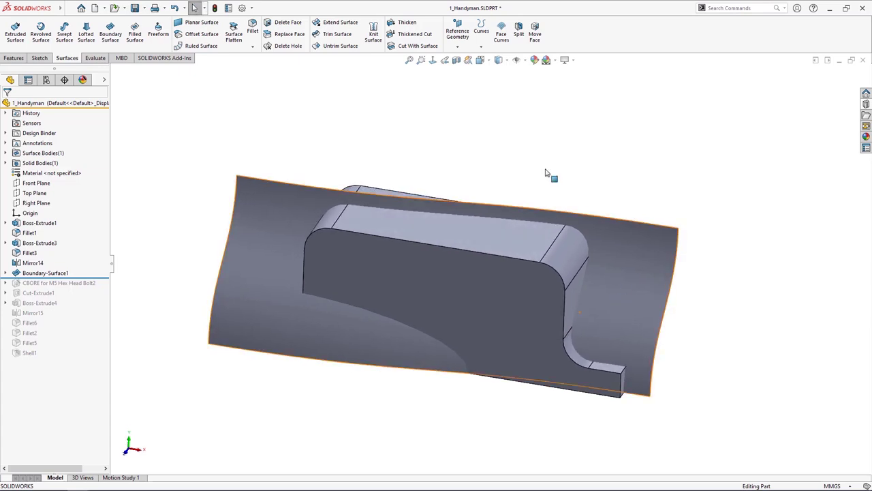
click(290, 34)
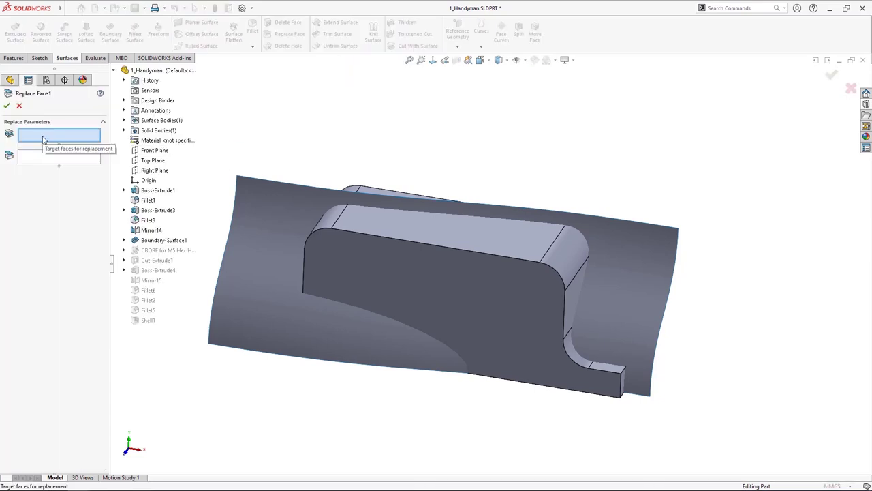
click(426, 286)
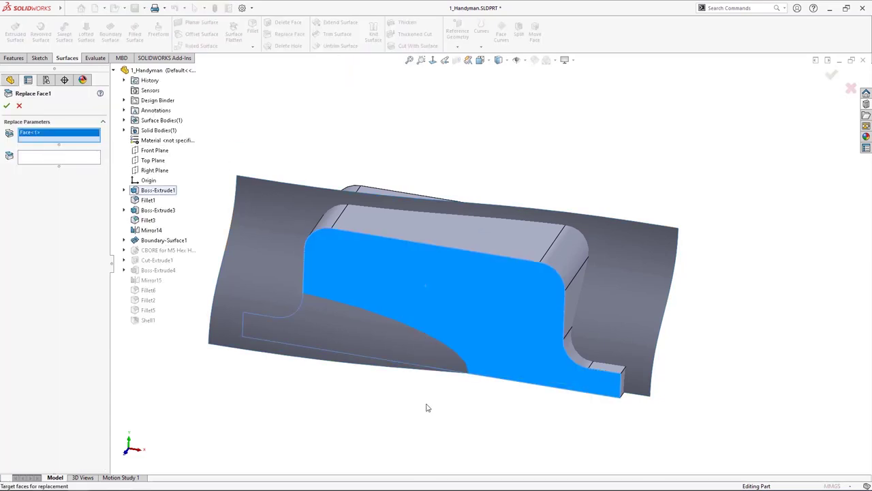
click(43, 158)
click(272, 211)
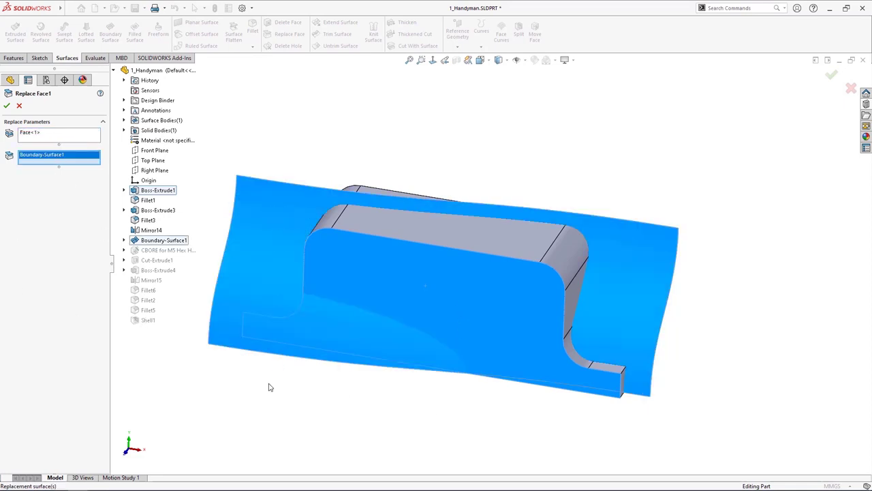
click(7, 104)
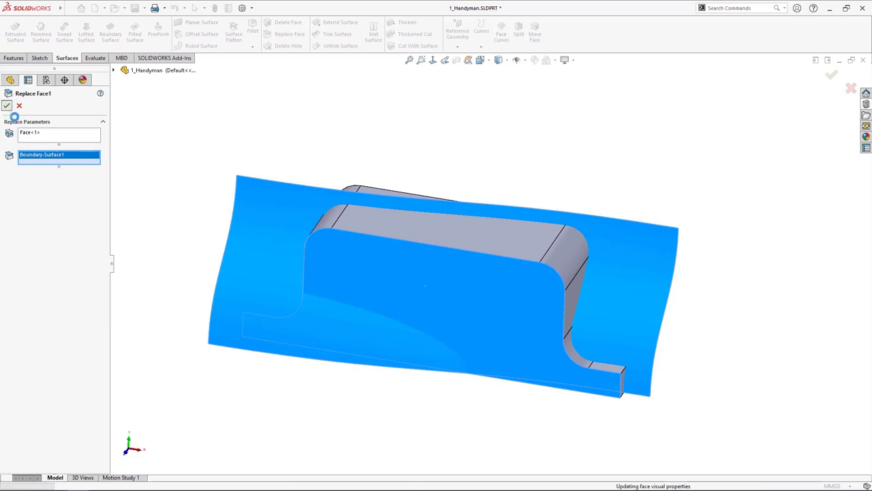
middle_drag(265, 266, 302, 393)
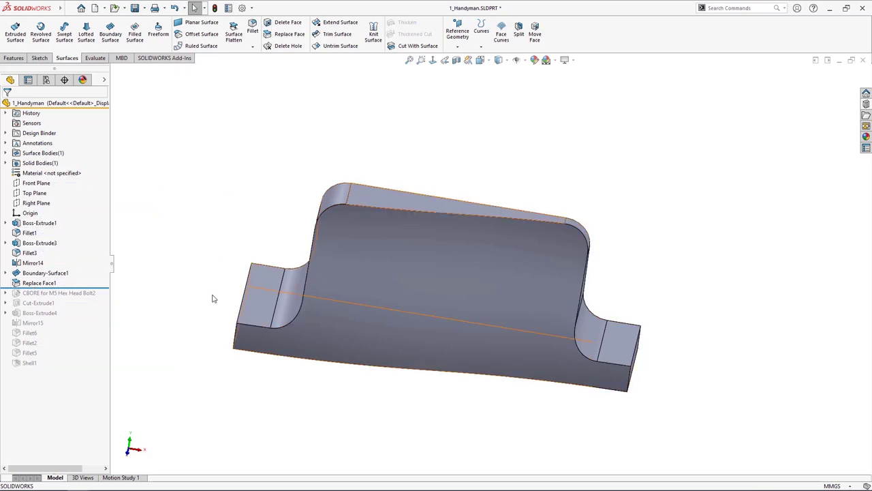
Step: Rebuild the model and roll forward to the end of the feature history, continuing past the counterbore hole error
key(ctrl+b)
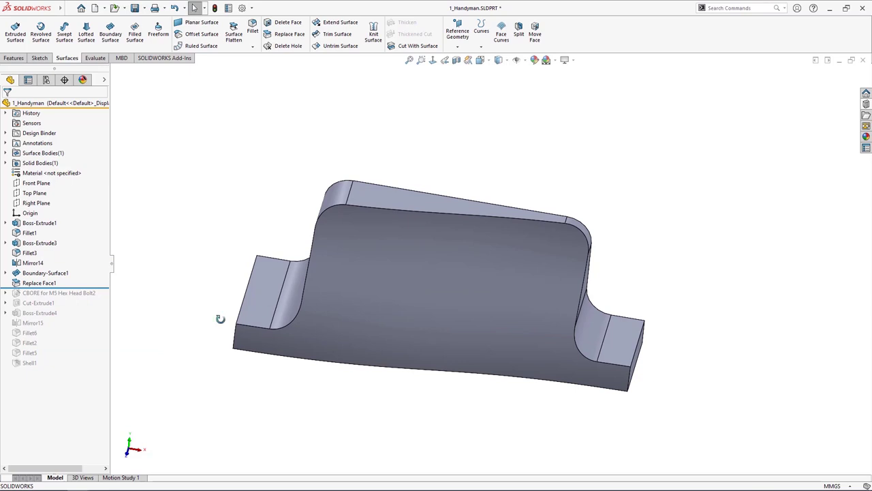
right_click(104, 289)
click(118, 302)
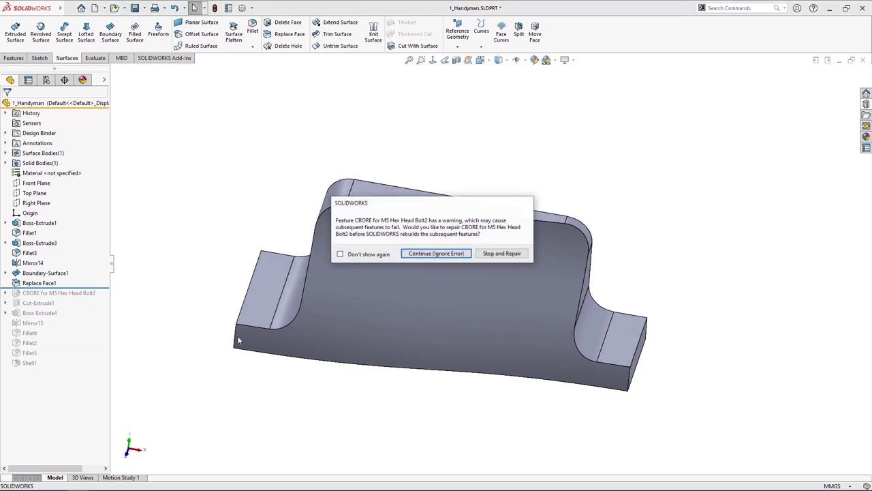
click(457, 255)
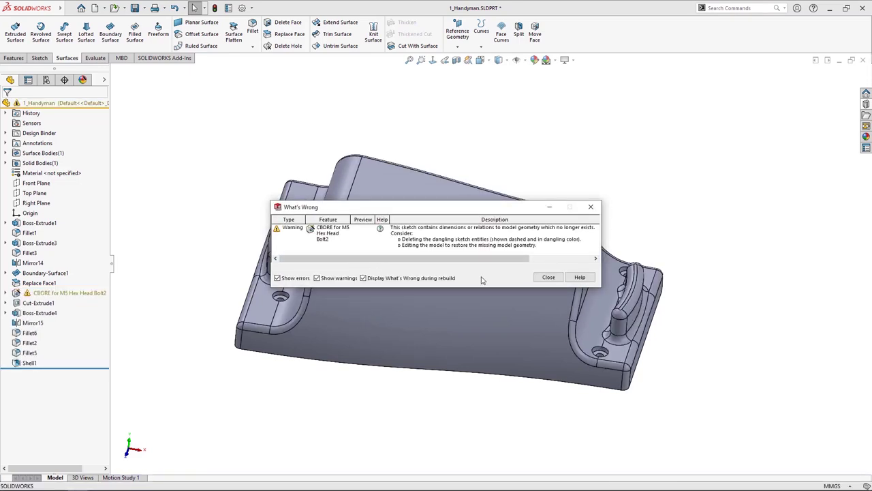
click(548, 277)
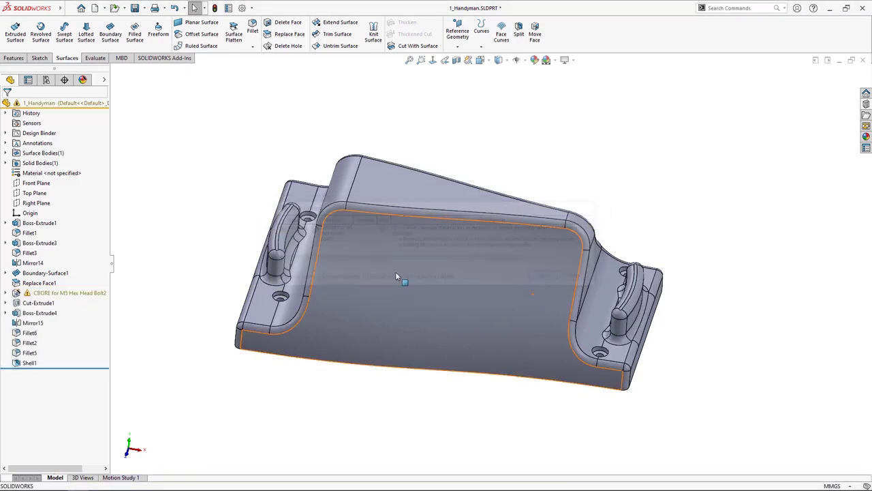
Step: Edit Sketch20 under the M5 hex head bolt counterbore and delete its two dangling coincident relations
click(6, 293)
click(38, 303)
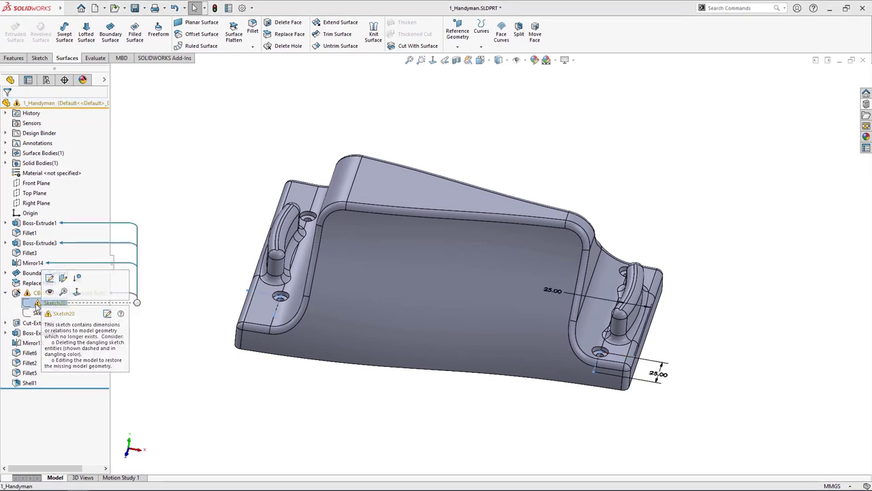
click(49, 278)
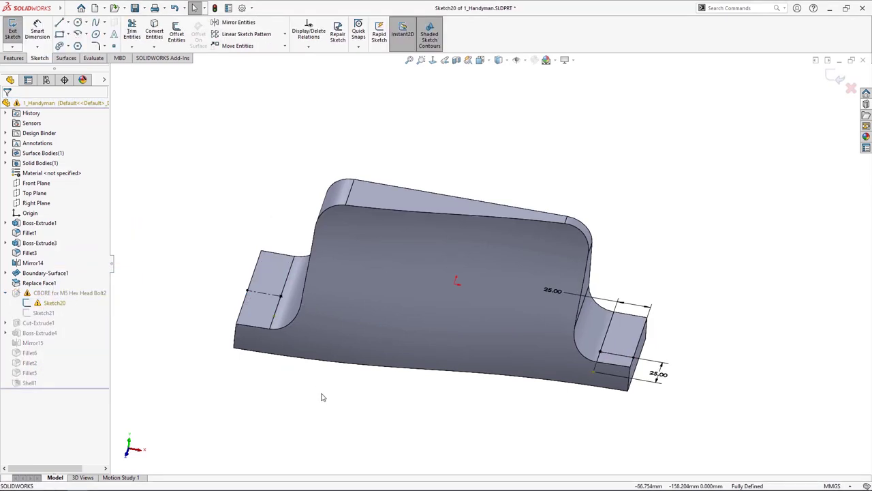
click(311, 32)
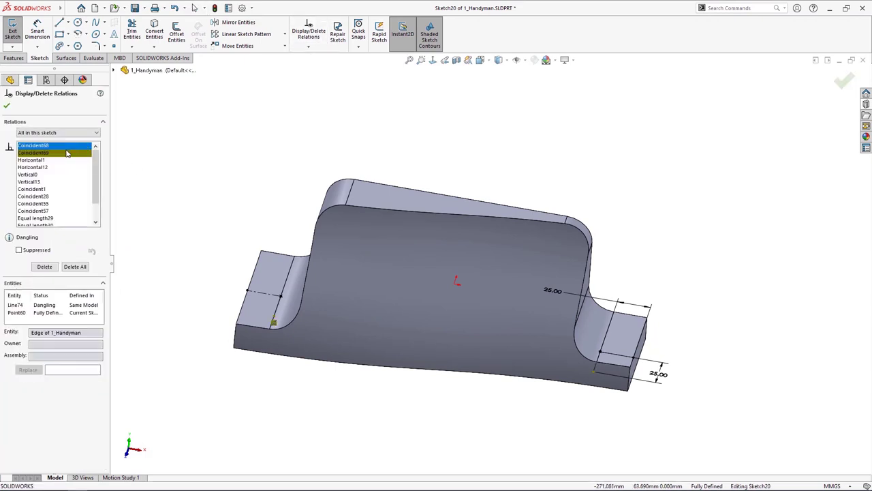
shift+click(66, 157)
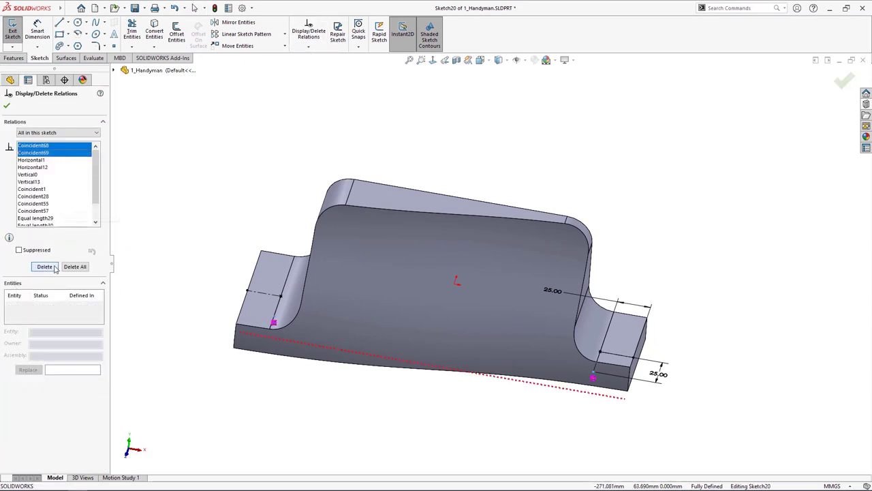
click(45, 266)
click(7, 107)
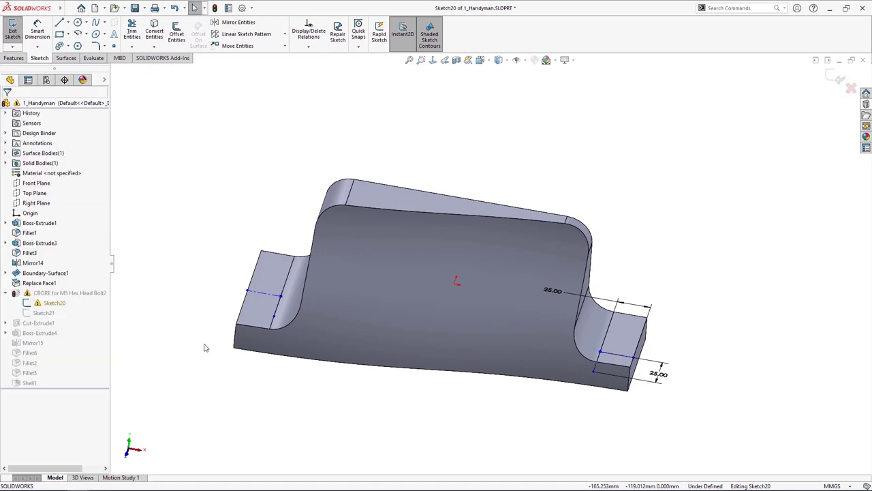
Step: Make the two loose sketch points, one on each mounting flange, coincident with the curved lower edge of the front face
click(274, 316)
ctrl+click(269, 356)
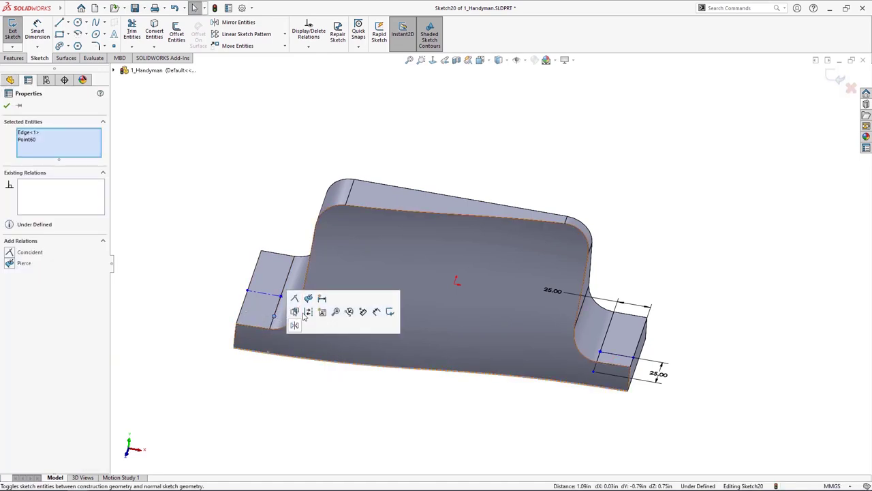
click(294, 293)
click(382, 407)
click(594, 371)
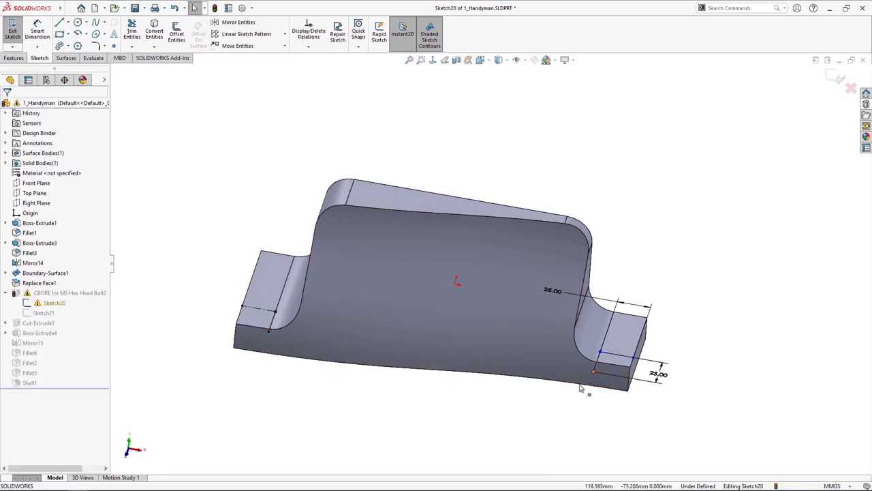
ctrl+click(584, 390)
click(605, 357)
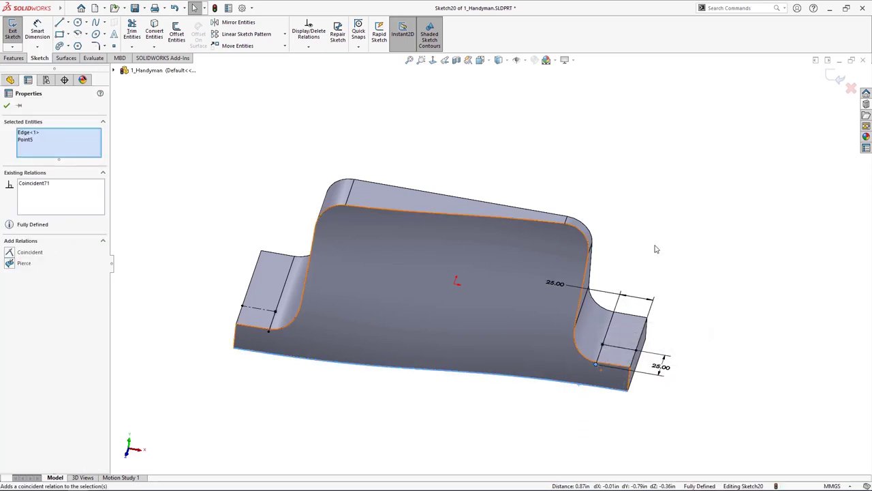
Step: Close the edited counterbore position sketch and show the rebuilt part in isometric view
click(654, 247)
click(825, 77)
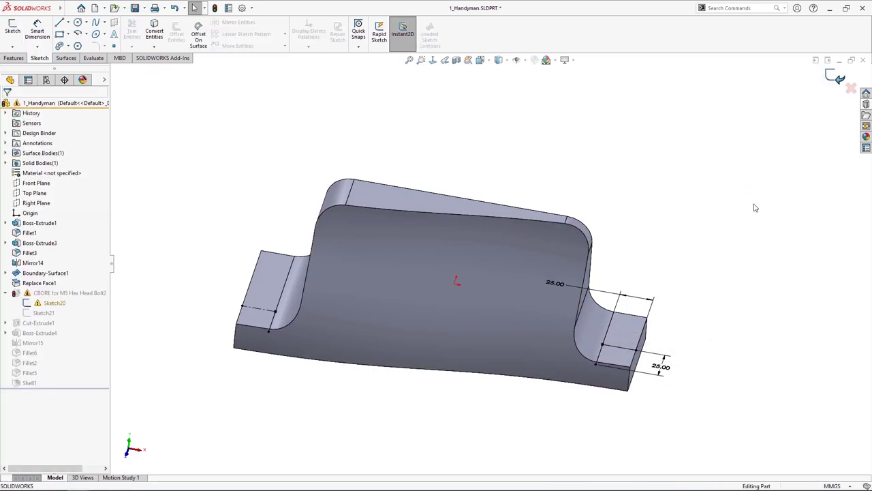
key(ctrl+7)
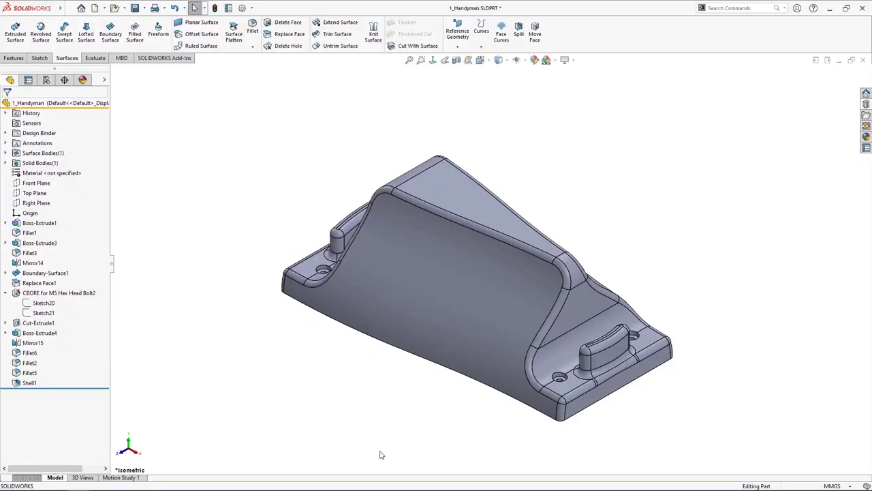
Step: Change the mounting holes from counterbore to countersink for M5 flat head screws, ANSI Metric, normal fit, through all
click(71, 293)
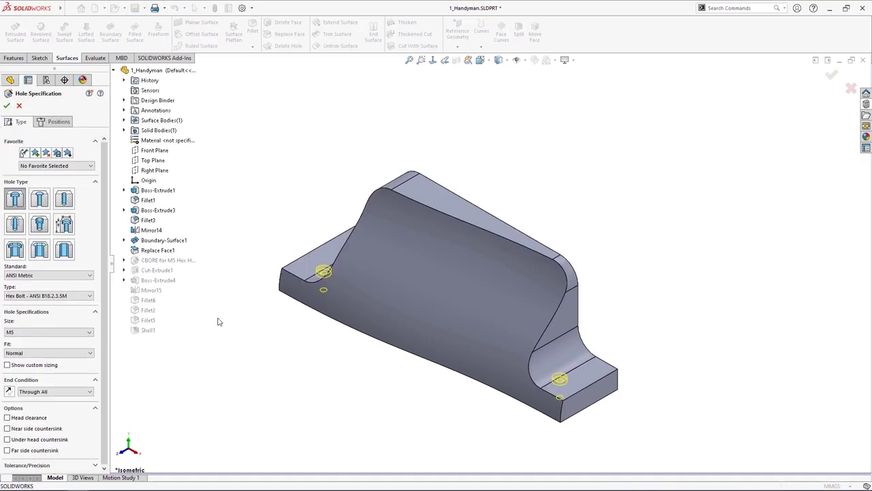
click(40, 198)
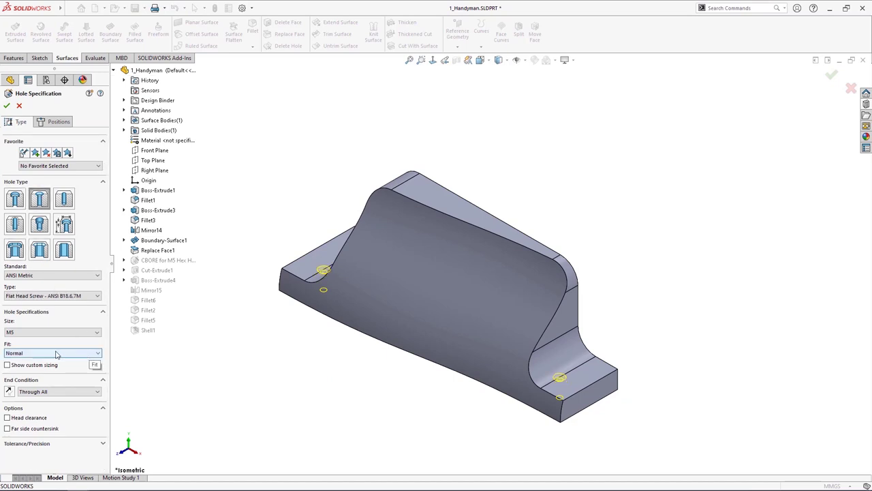
key(Return)
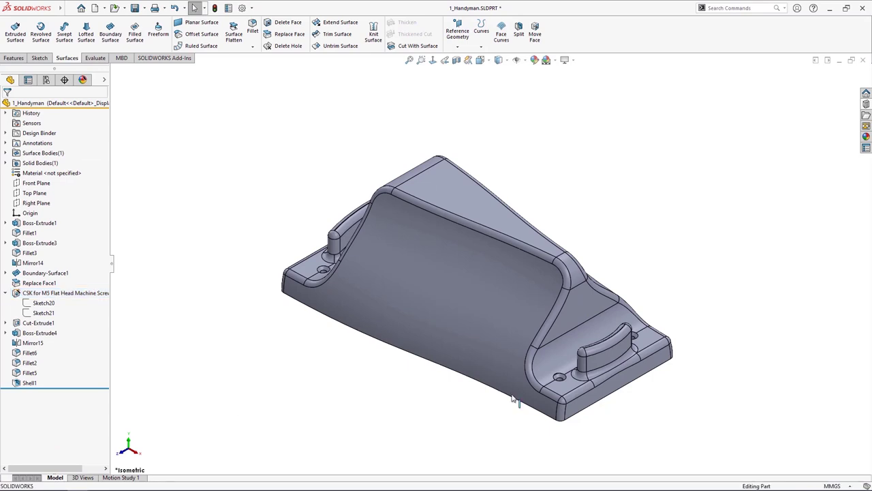
Step: Inspect the leftover Cut-Extrude1 wall above the countersink in the mounting flange's front hole
scroll(533, 385, down, 5)
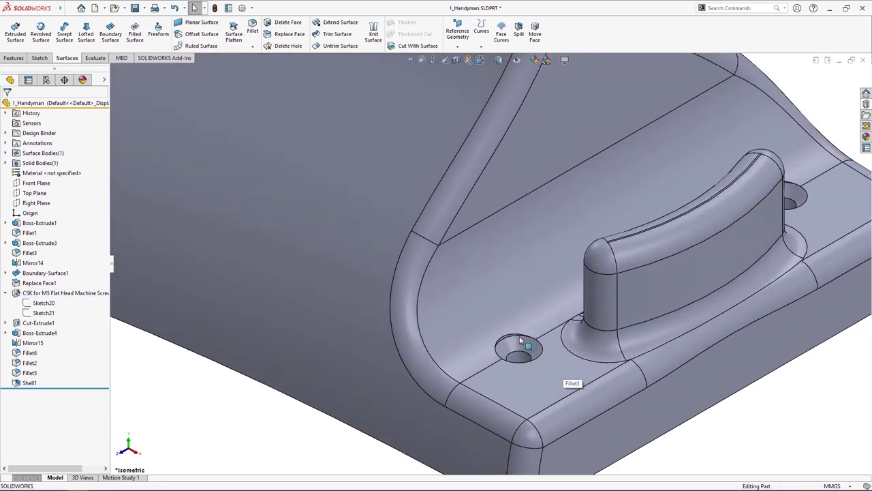
scroll(521, 341, down, 5)
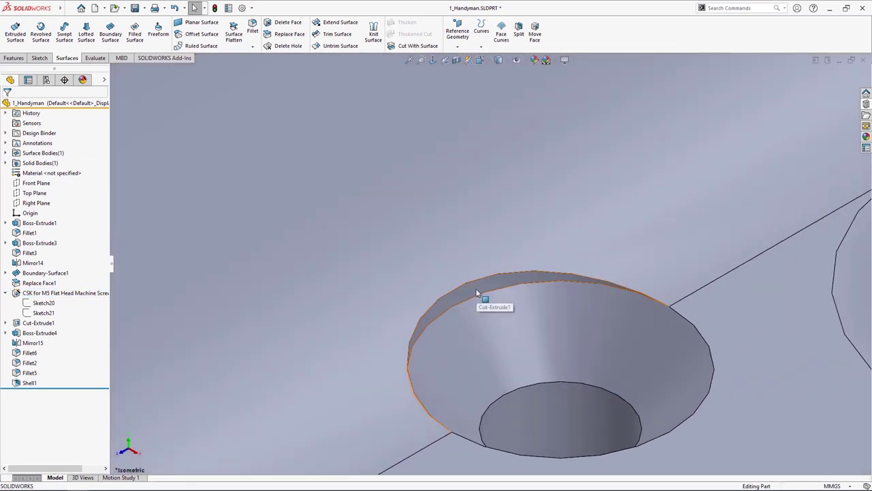
click(477, 293)
scroll(481, 380, up, 5)
middle_drag(481, 379, 475, 282)
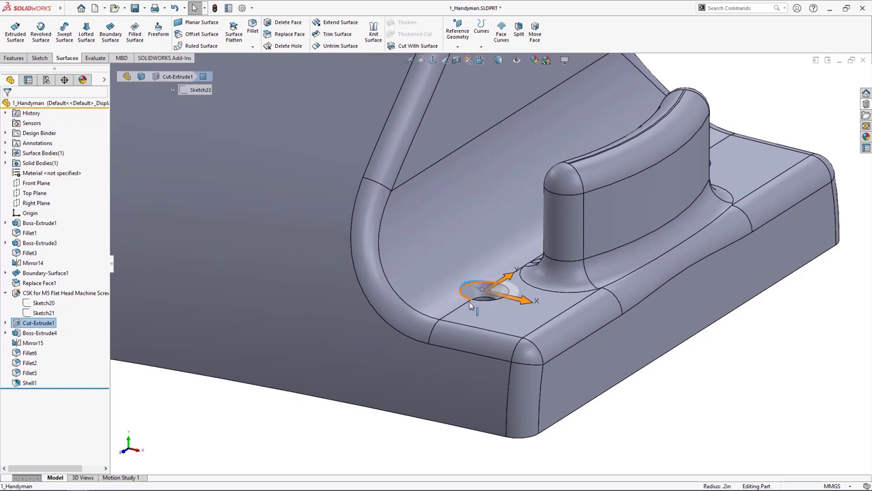
click(445, 455)
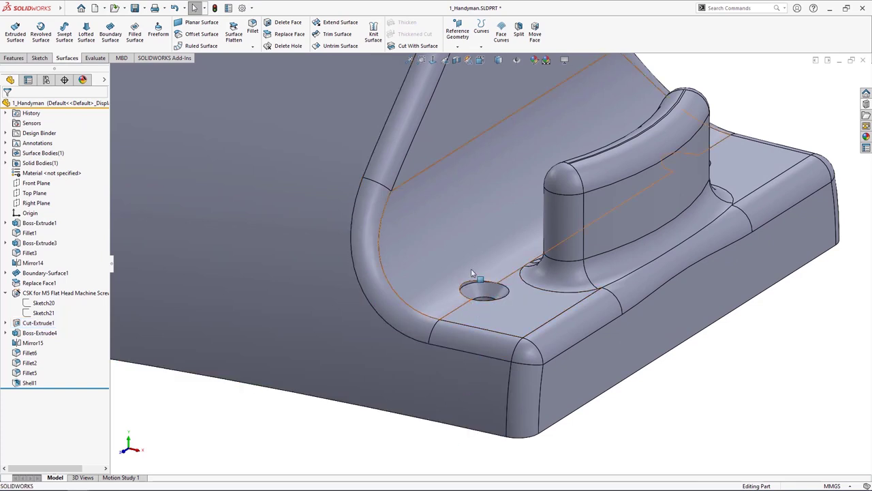
scroll(476, 280, down, 3)
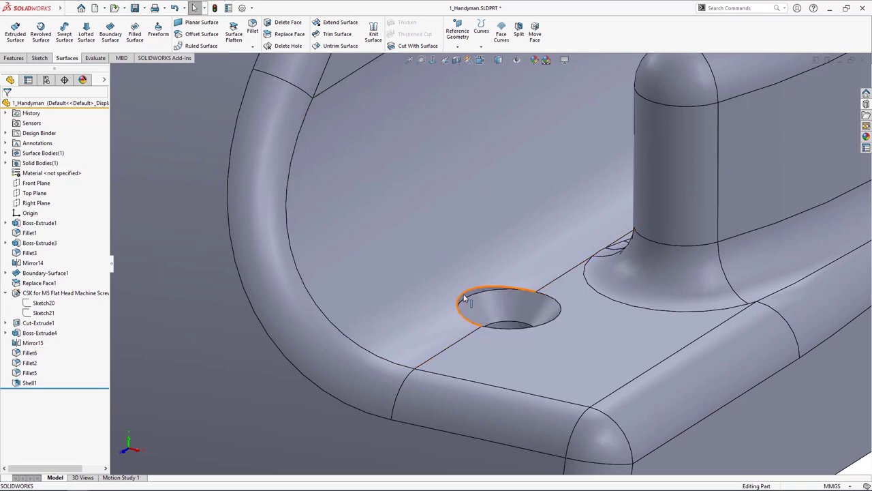
scroll(473, 328, up, 3)
middle_drag(475, 321, 468, 300)
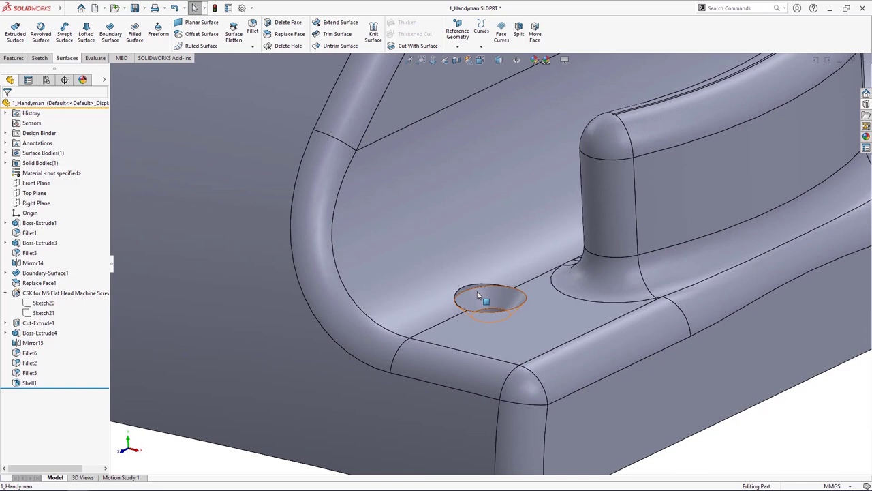
click(484, 300)
key(Escape)
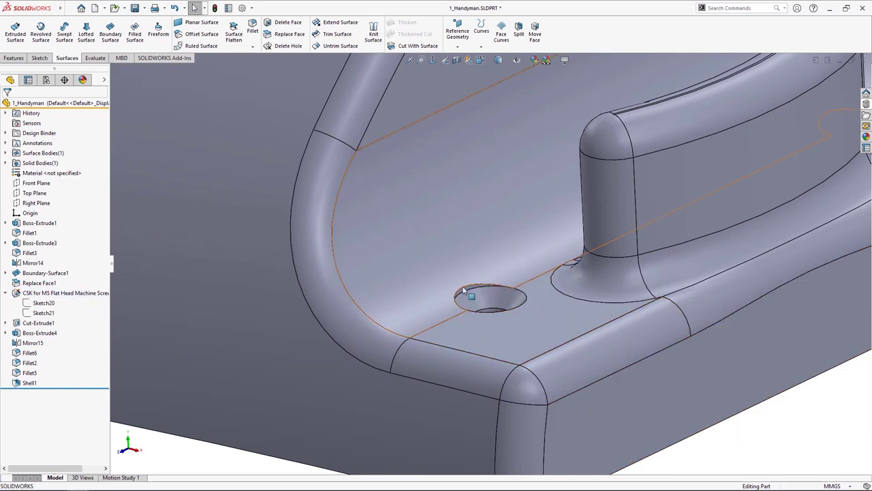
scroll(464, 291, down, 3)
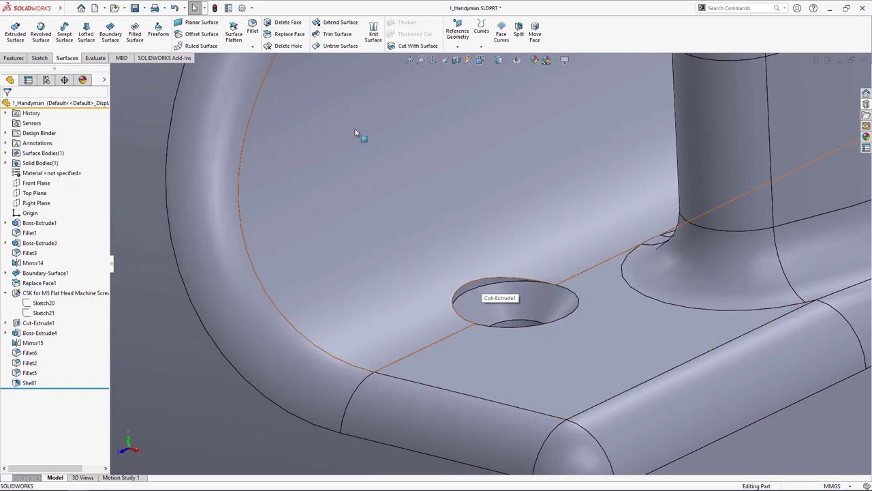
Step: Set up a Delete Face with Delete and Patch for the leftover cut face above the front countersunk hole
click(283, 24)
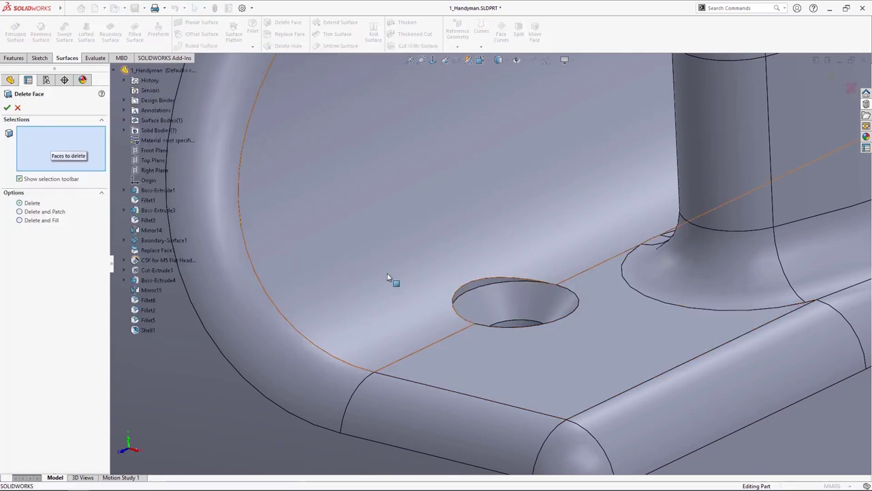
click(486, 289)
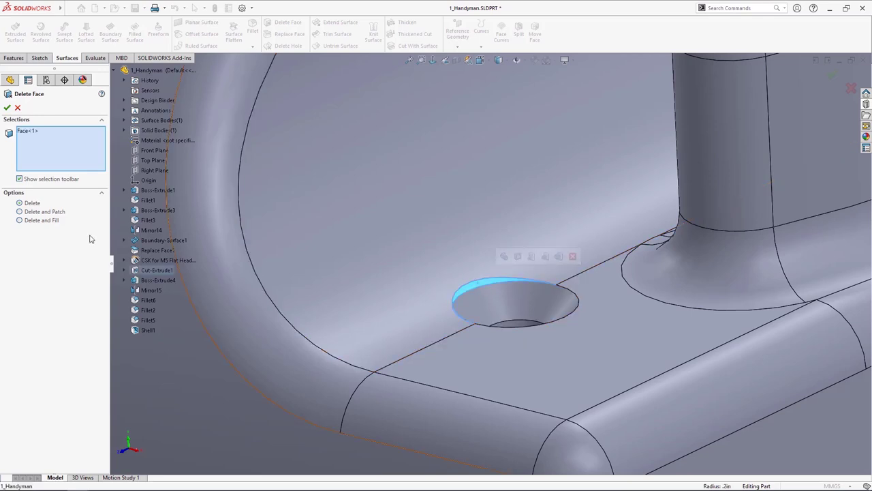
click(20, 220)
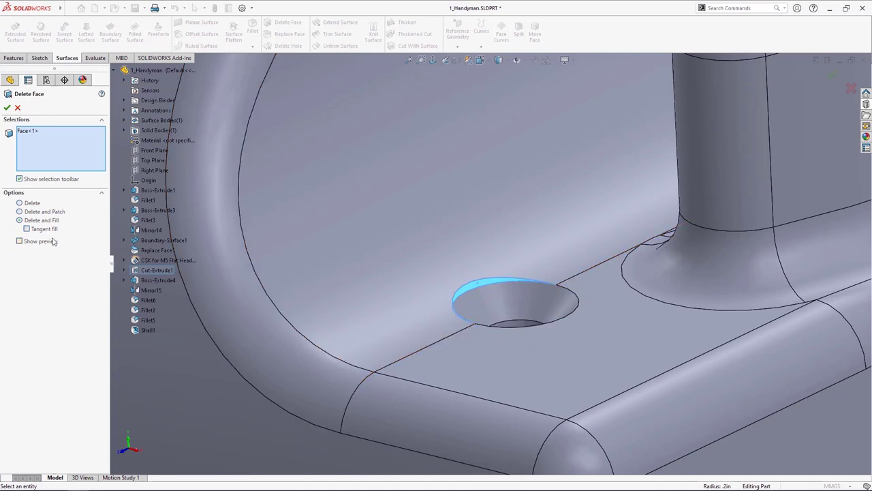
click(31, 233)
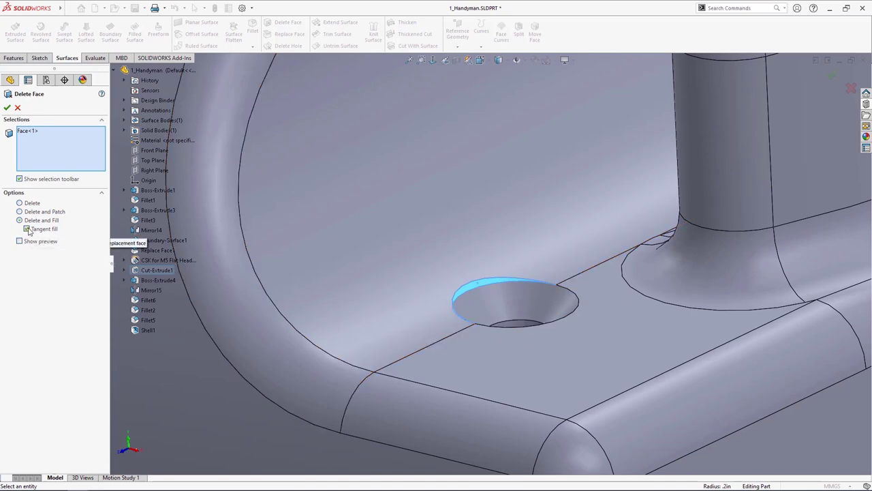
click(21, 211)
Step: Add the matching leftover faces at the other three countersunk holes and complete the Delete and Patch
middle_drag(590, 307, 614, 246)
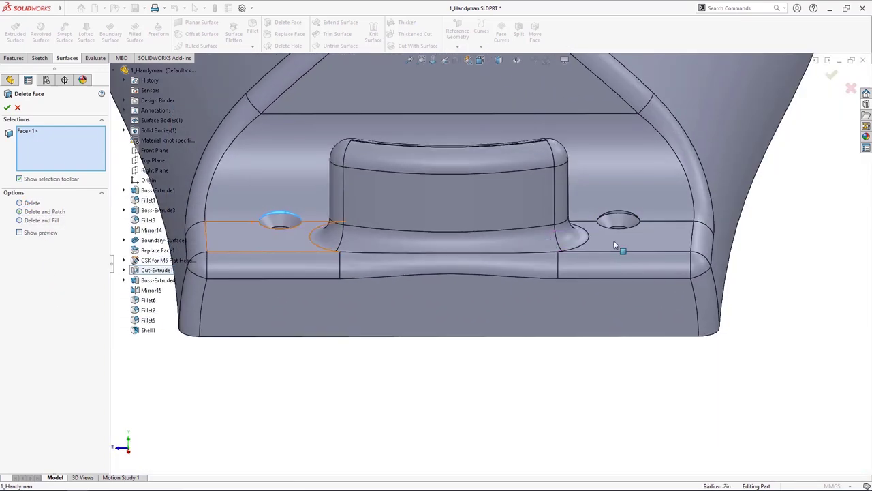
click(622, 211)
click(622, 212)
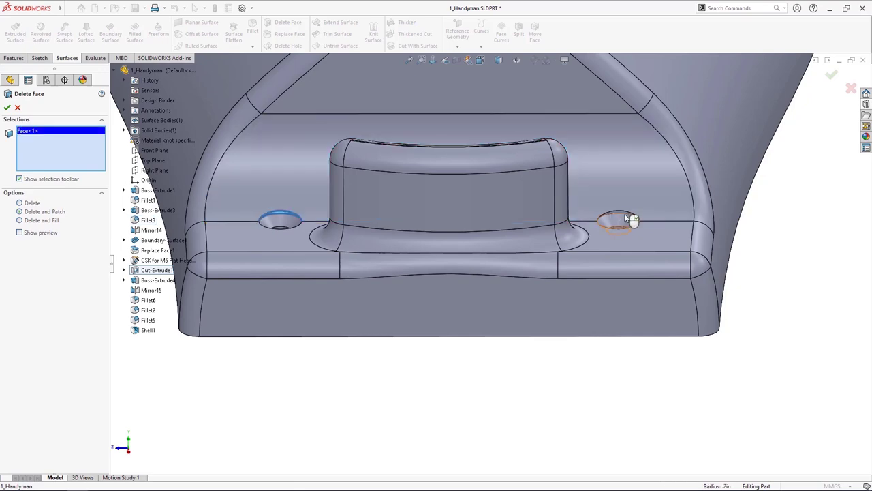
click(624, 217)
middle_drag(539, 210, 432, 222)
scroll(415, 270, down, 5)
click(468, 298)
middle_drag(469, 298, 442, 197)
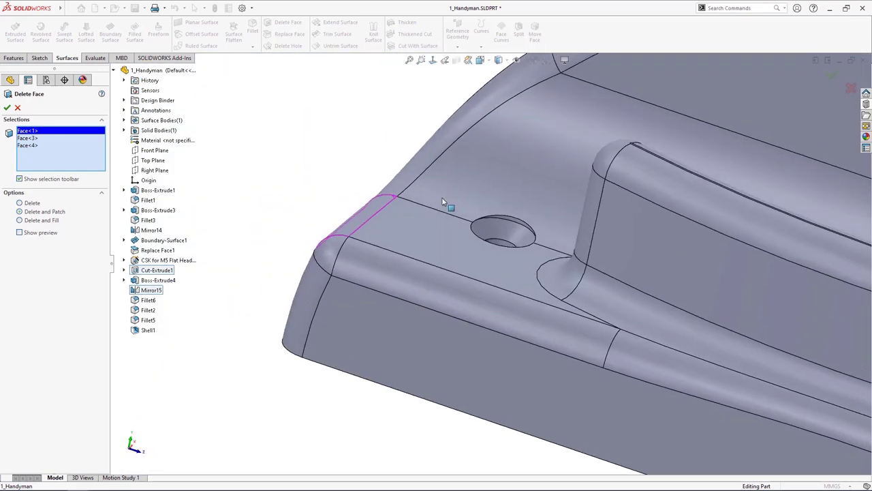
click(517, 224)
scroll(515, 232, up, 5)
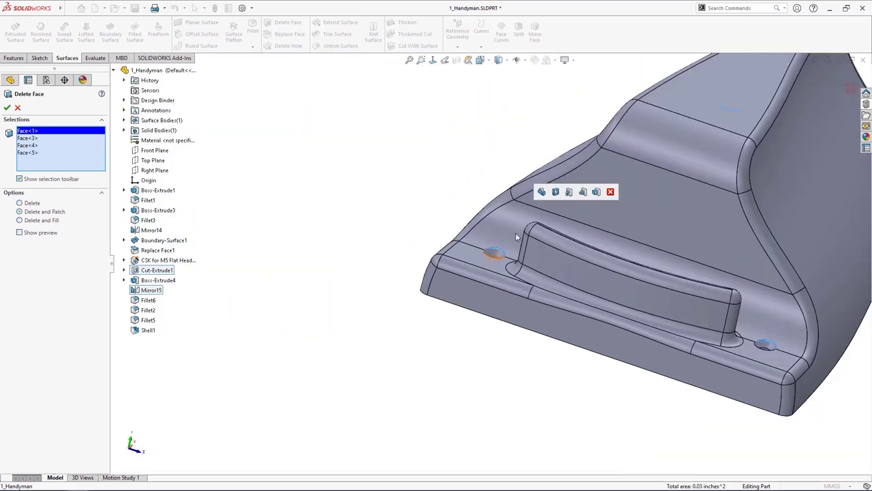
click(8, 107)
middle_drag(766, 355, 629, 318)
scroll(545, 310, down, 3)
middle_drag(545, 310, 683, 181)
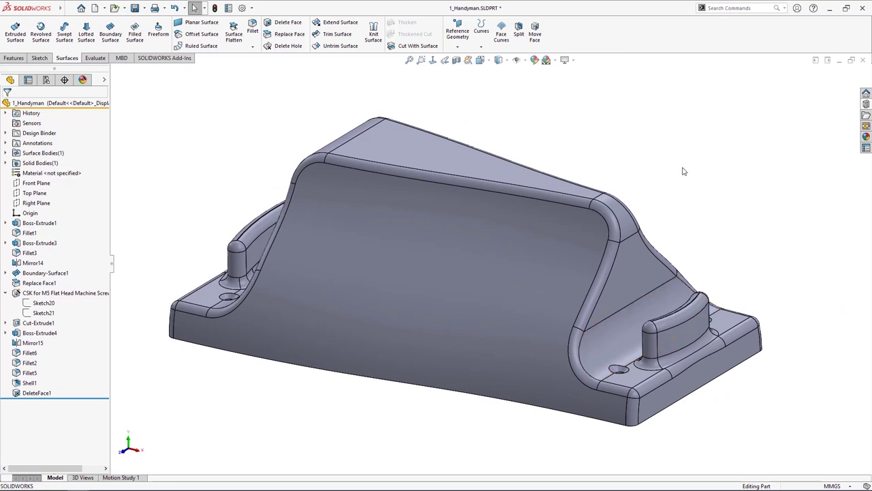
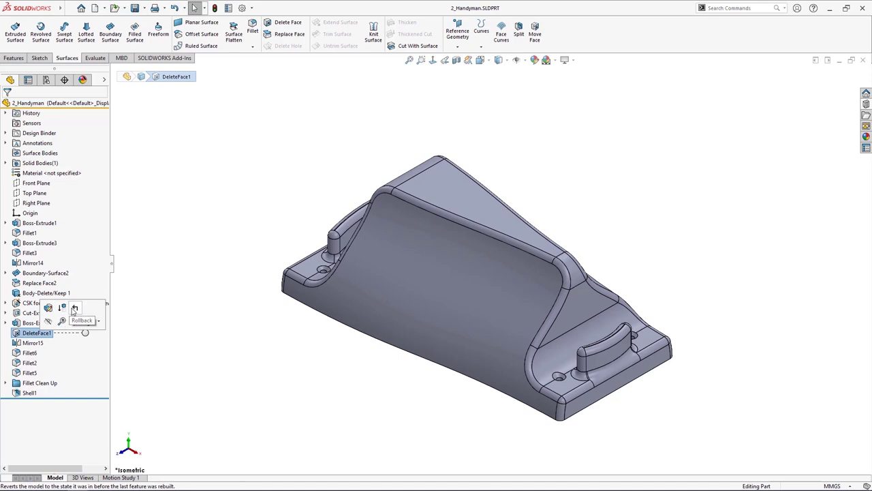
Step: Roll 2_Handyman back to just after DeleteFace1, and roll it forward through the Fillet Clean Up folder, stopping before Shell1
drag(79, 327, 78, 338)
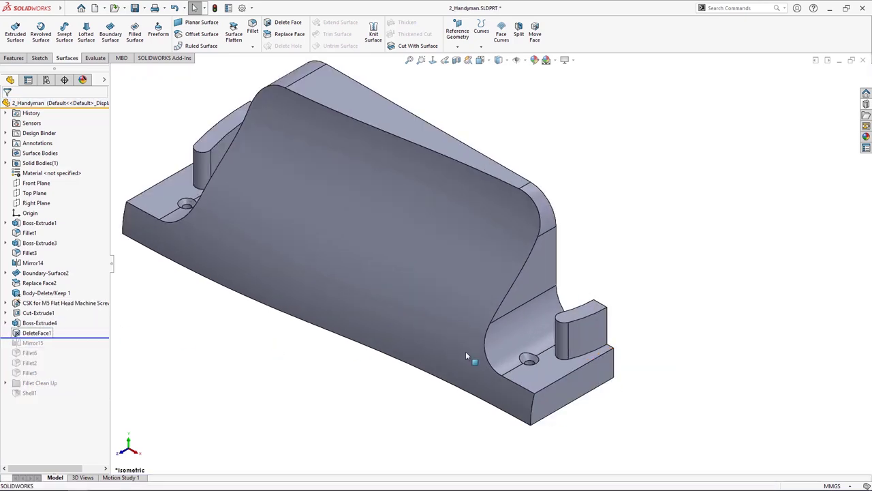
drag(83, 336, 77, 386)
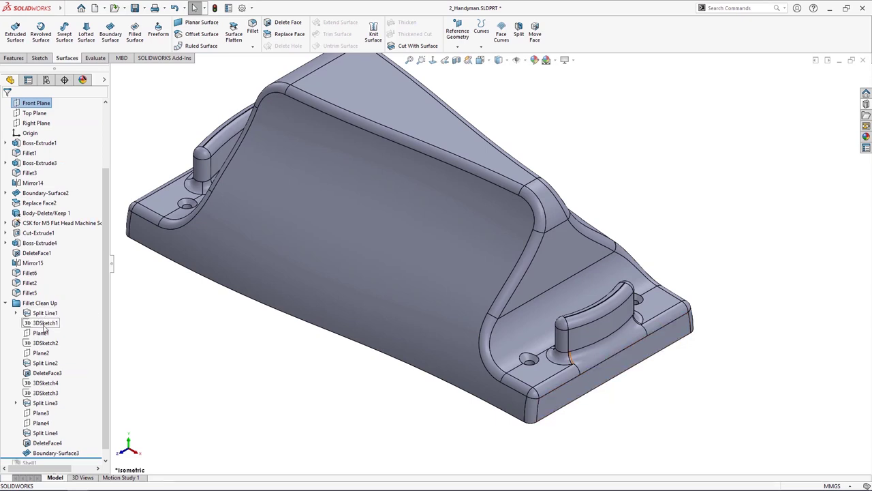
Step: Review DeleteFace3's selected faces and fill options at the base of the curved rib, and close the feature
click(46, 374)
click(55, 346)
scroll(578, 372, down, 3)
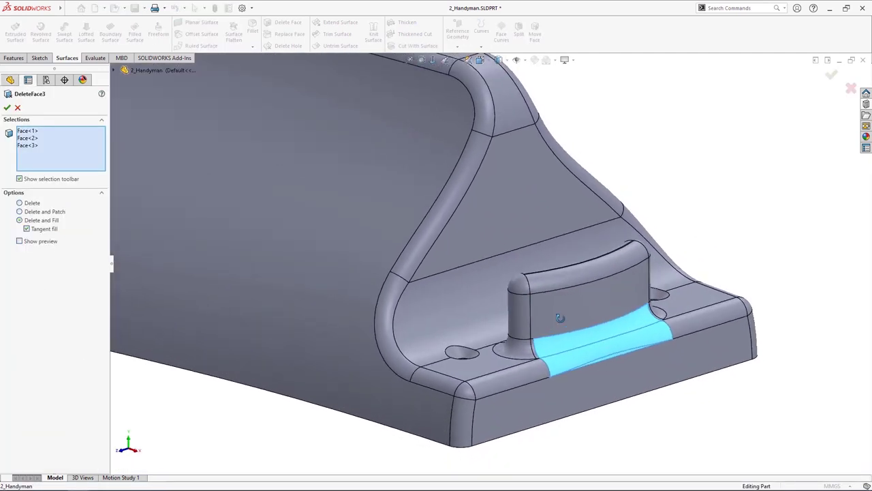
scroll(564, 319, down, 4)
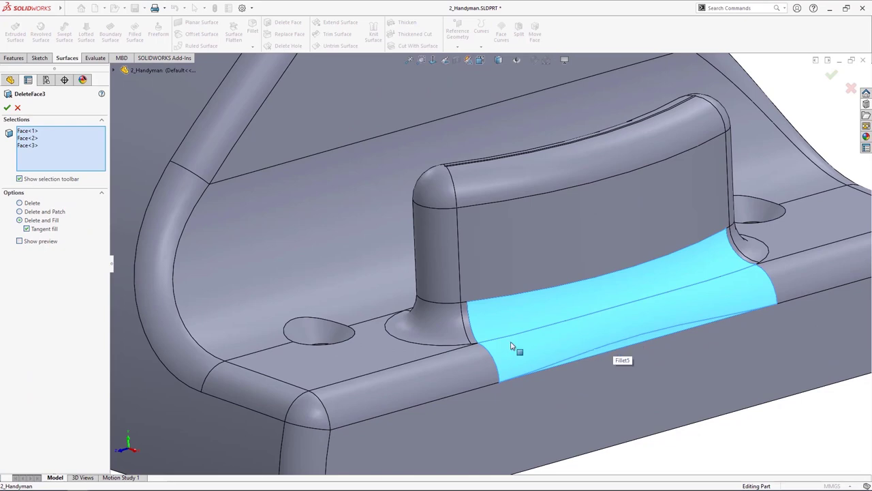
middle_drag(705, 332, 675, 330)
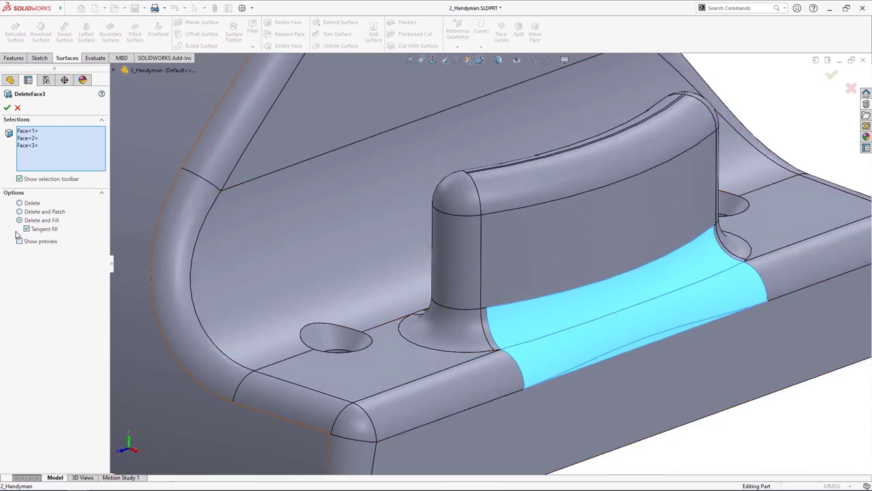
click(9, 107)
middle_drag(649, 321, 220, 364)
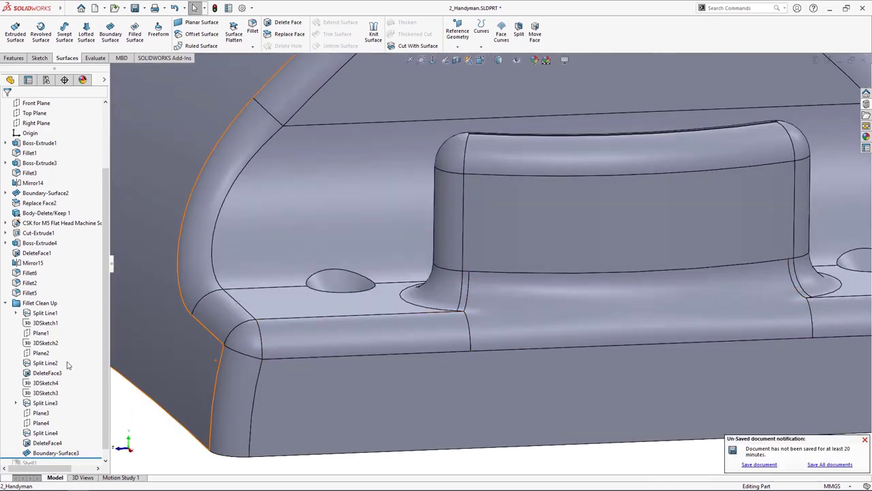
Step: Review DeleteFace4's selected fillet faces and delete option on the opposite flange's rib, and close the feature
scroll(67, 366, down, 1)
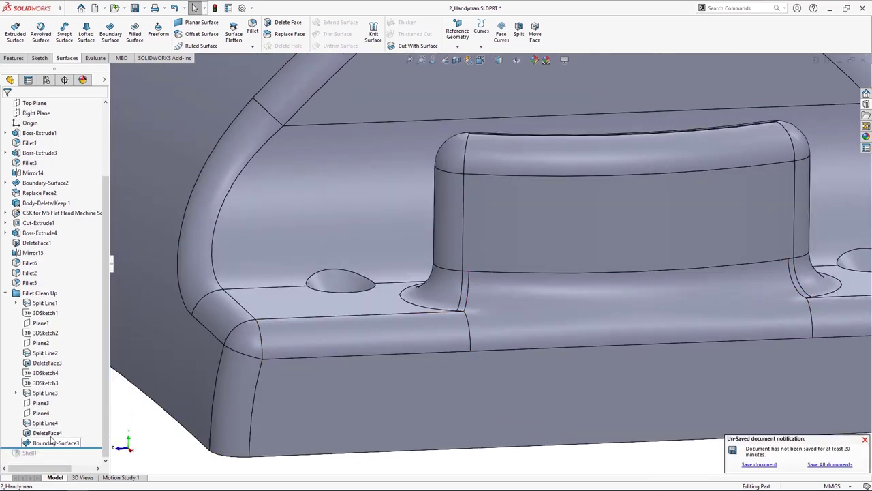
click(46, 433)
middle_drag(305, 362, 400, 278)
scroll(400, 278, down, 5)
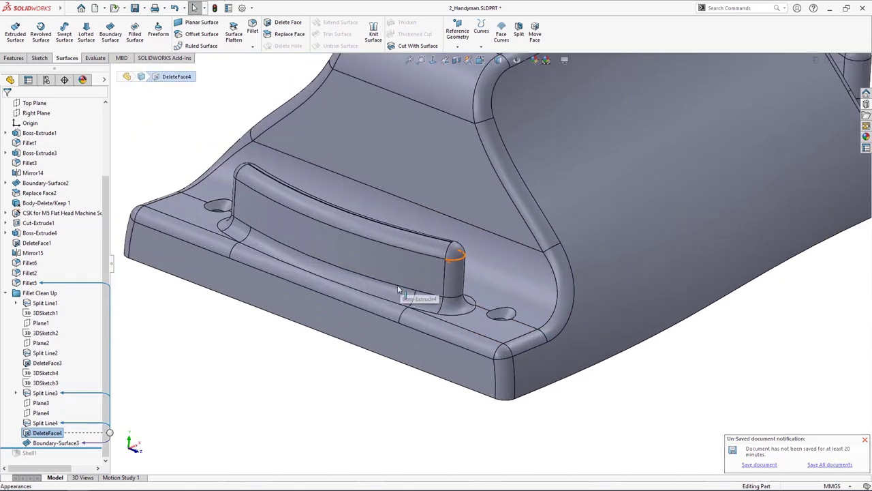
scroll(399, 289, up, 5)
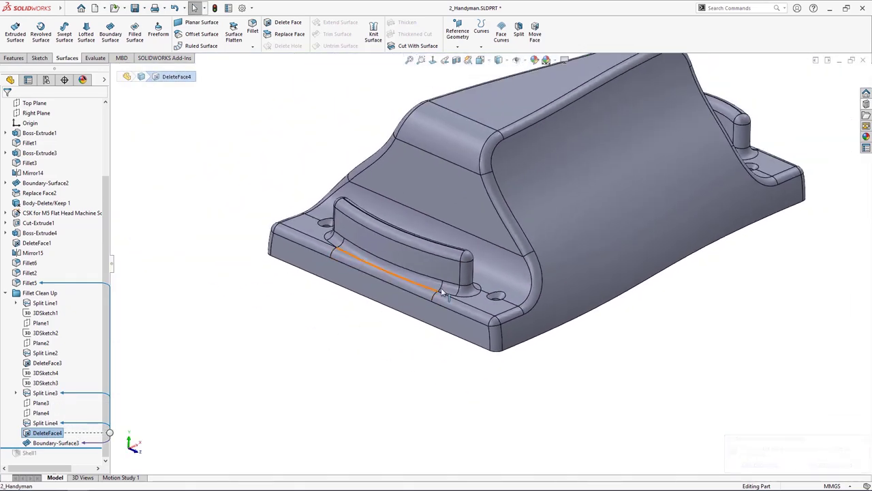
scroll(441, 293, down, 5)
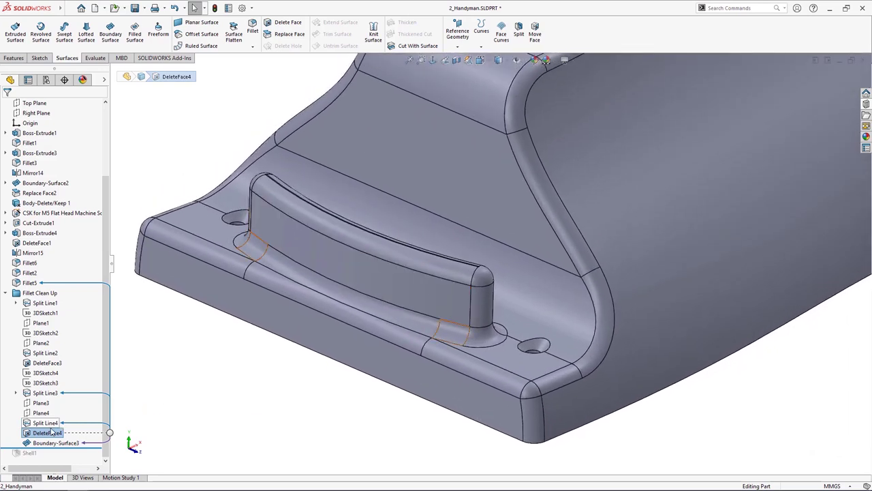
right_click(52, 431)
click(79, 316)
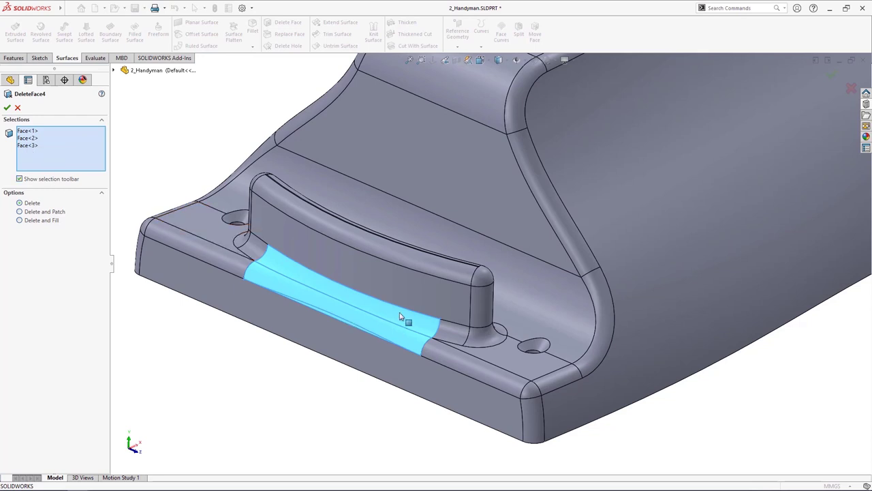
click(7, 108)
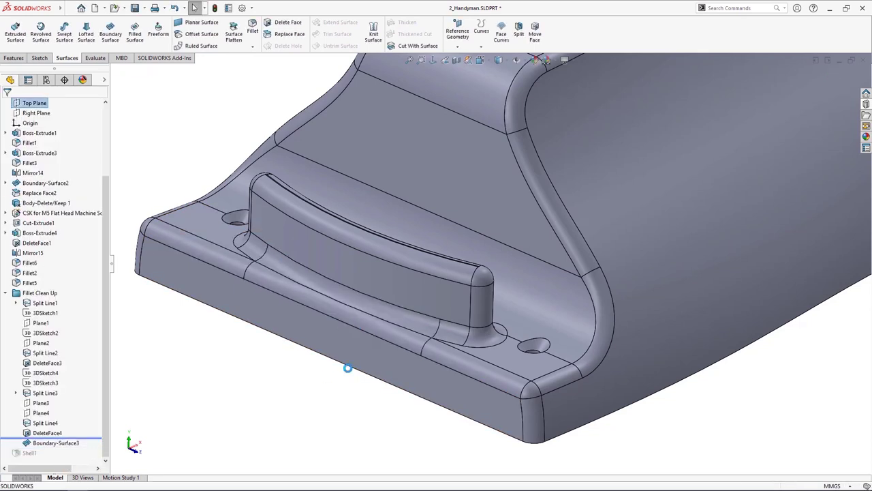
Step: Roll the part forward to include Boundary-Surface3 and Shell1
drag(102, 437, 43, 448)
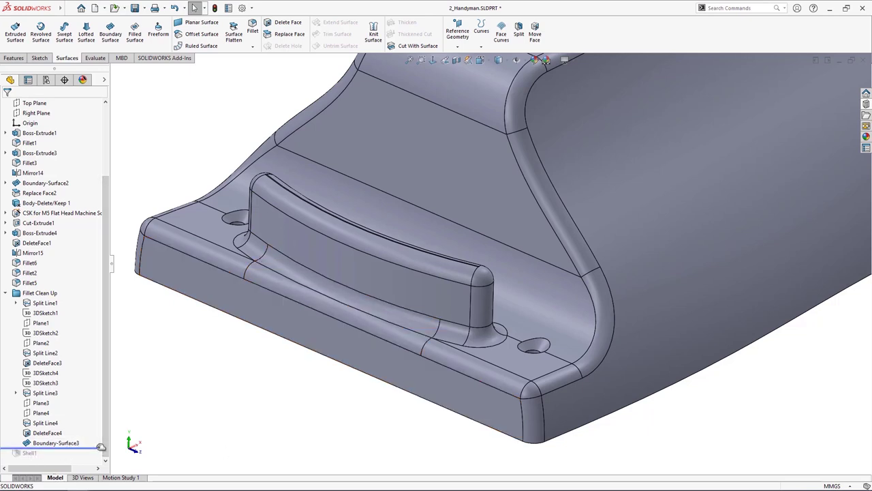
drag(101, 447, 101, 458)
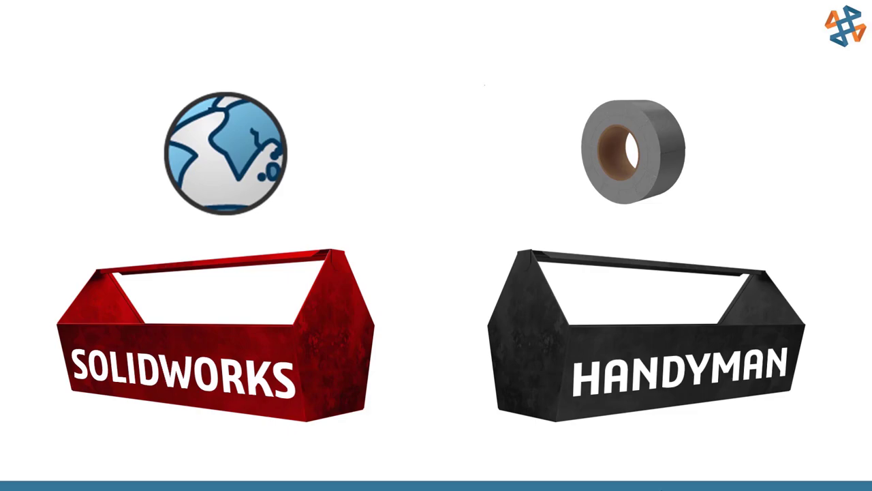
Step: Switch to the 3_Handyman part and expand the Lettering folder to identify the Thicken feature that forms the logo
key(alt+Tab)
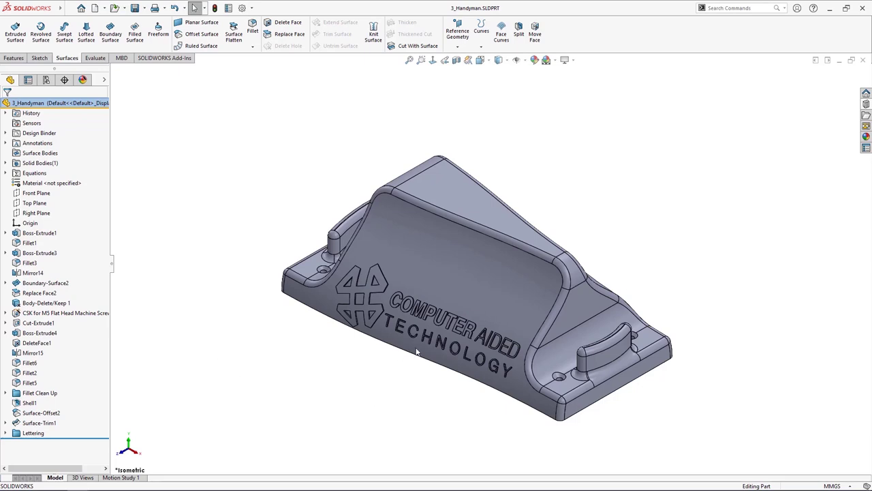
scroll(447, 344, up, 2)
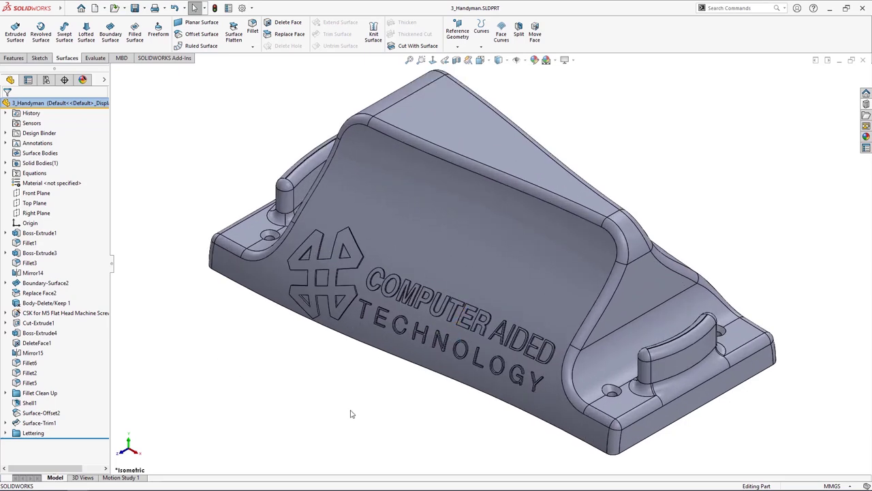
middle_drag(349, 413, 345, 423)
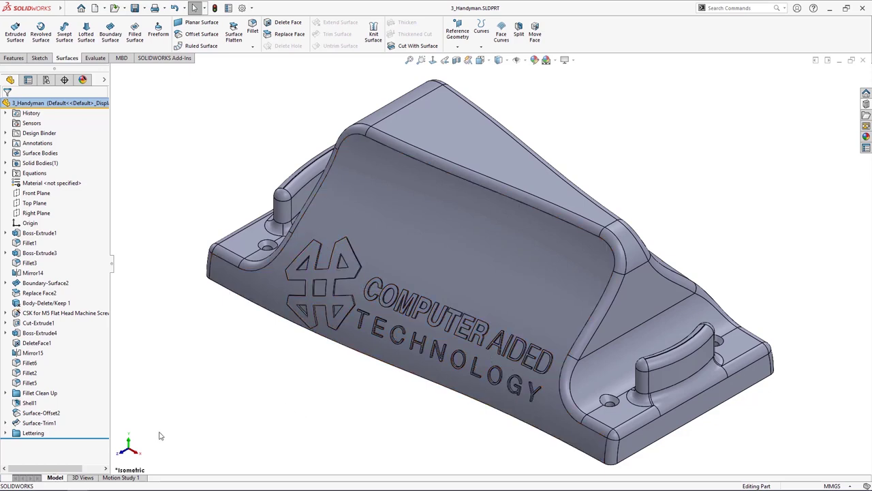
click(6, 434)
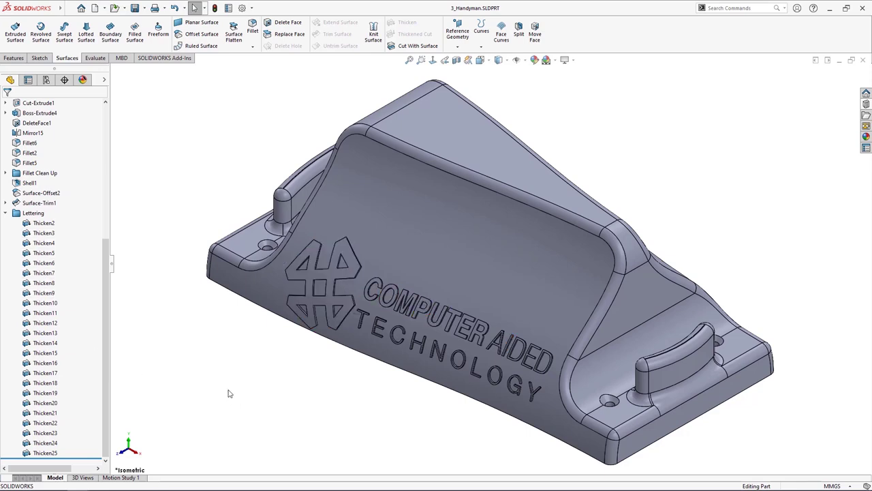
click(328, 270)
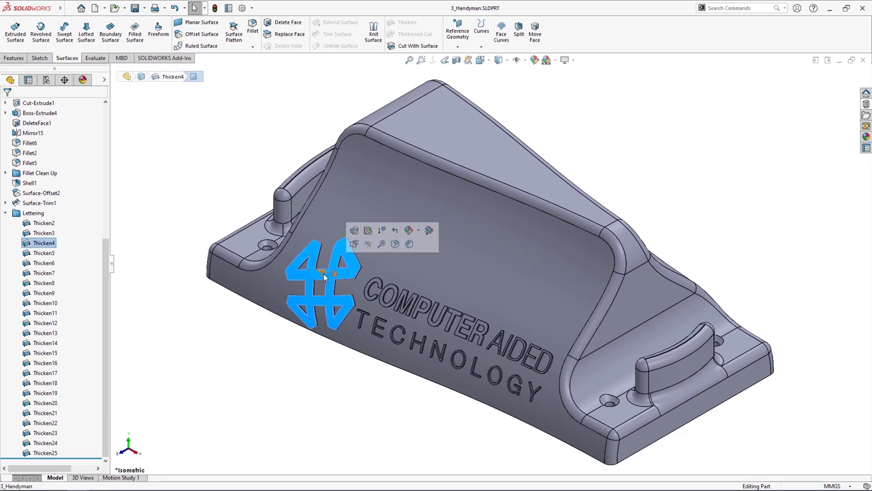
click(325, 432)
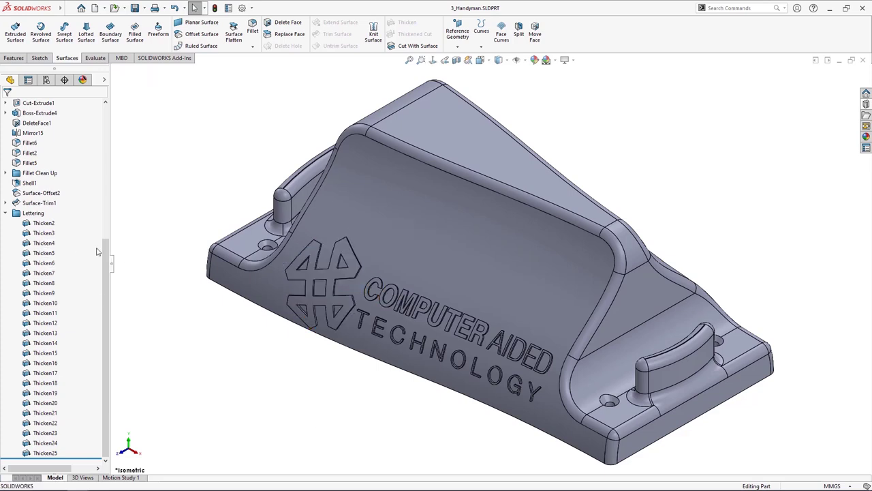
Step: Try to link the logo's thickness to global variable "A" within the Thicken4 feature definition
click(41, 244)
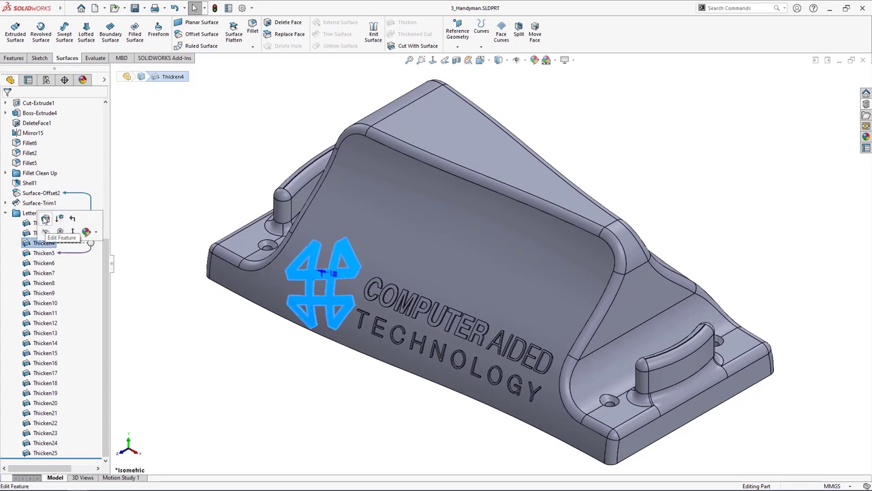
click(43, 217)
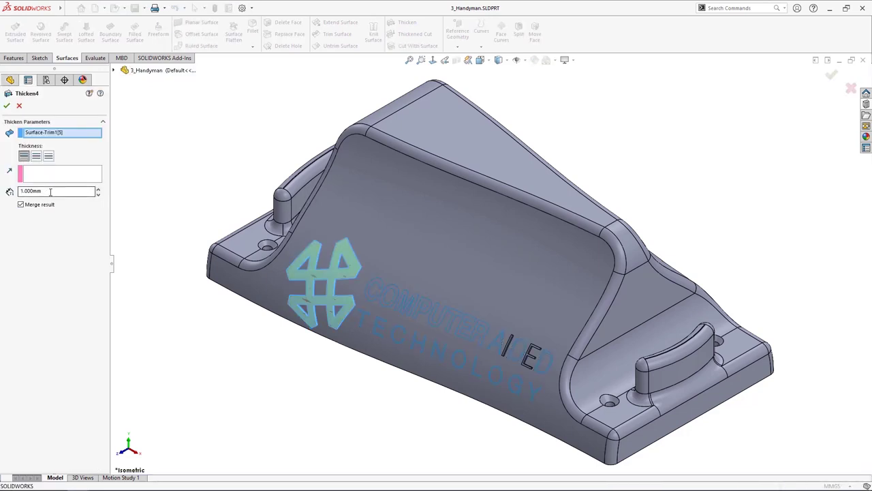
double_click(17, 190)
text(="A)
click(8, 106)
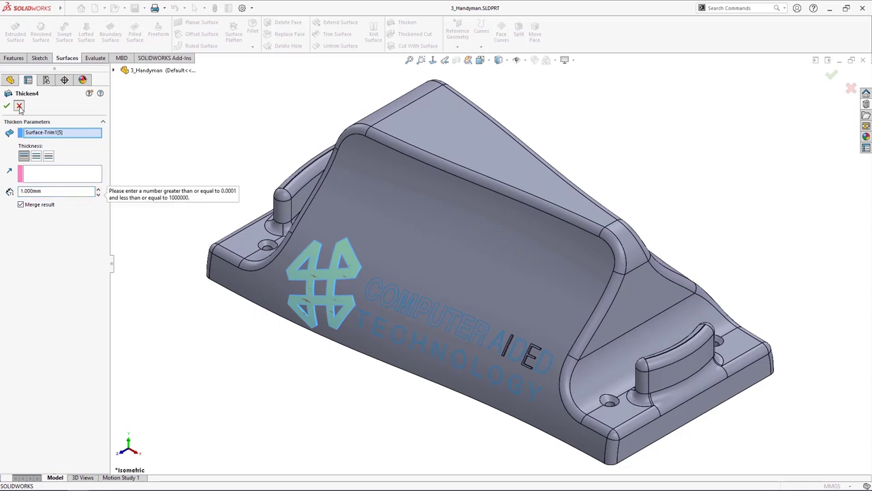
click(19, 107)
Step: Set the logo's Thicken4 thickness dimension equal to global variable "A" using the equation ="A"
click(326, 274)
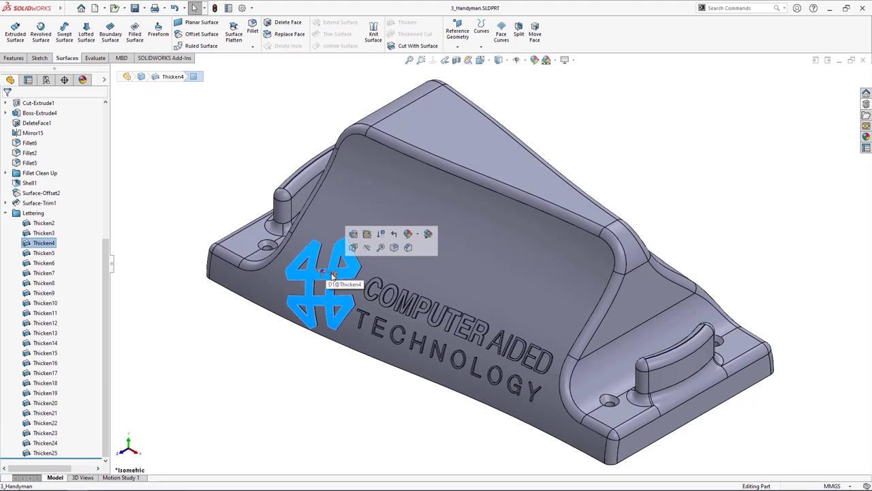
click(333, 274)
double_click(333, 274)
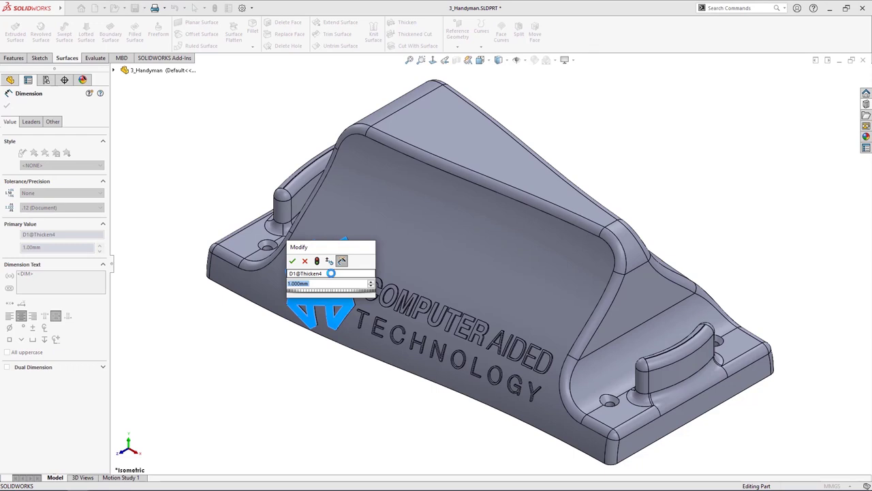
text(=)
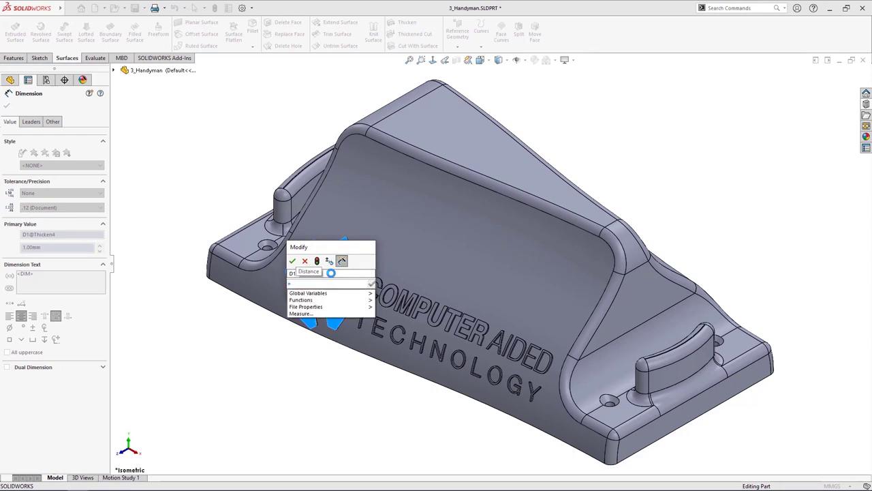
text(A"A)
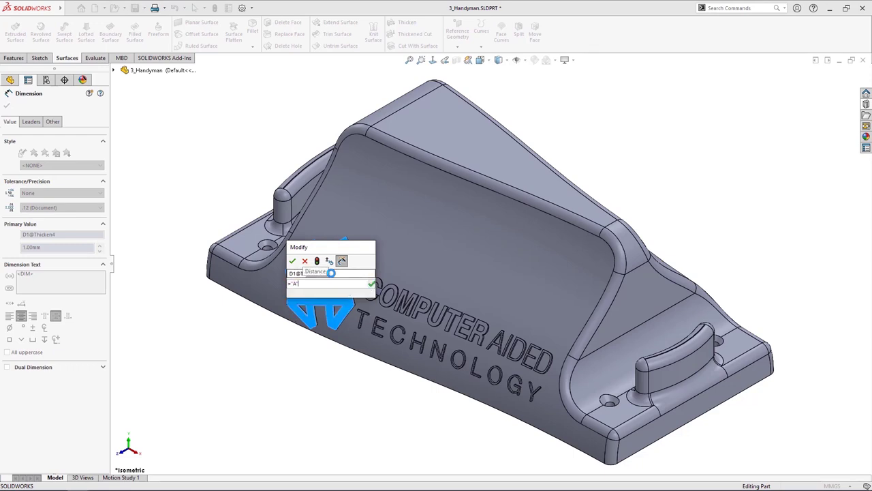
key(BackSpace)
key(BackSpace)
text(")
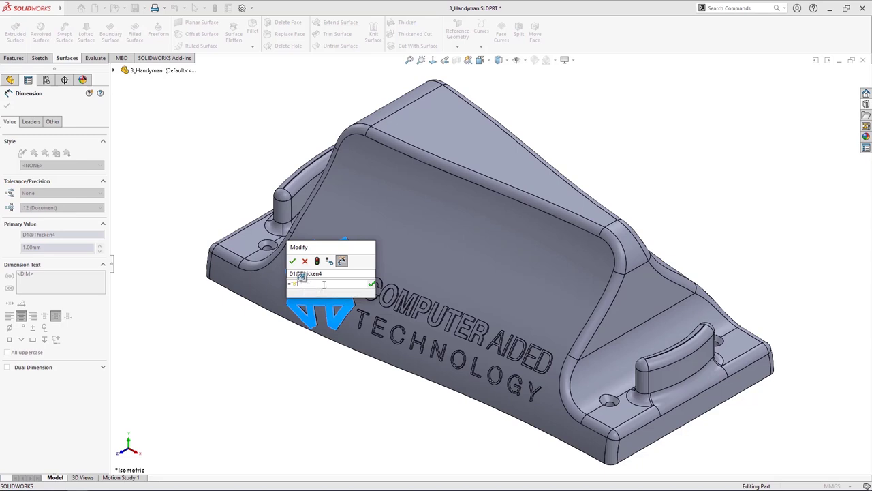
text(A)
click(292, 262)
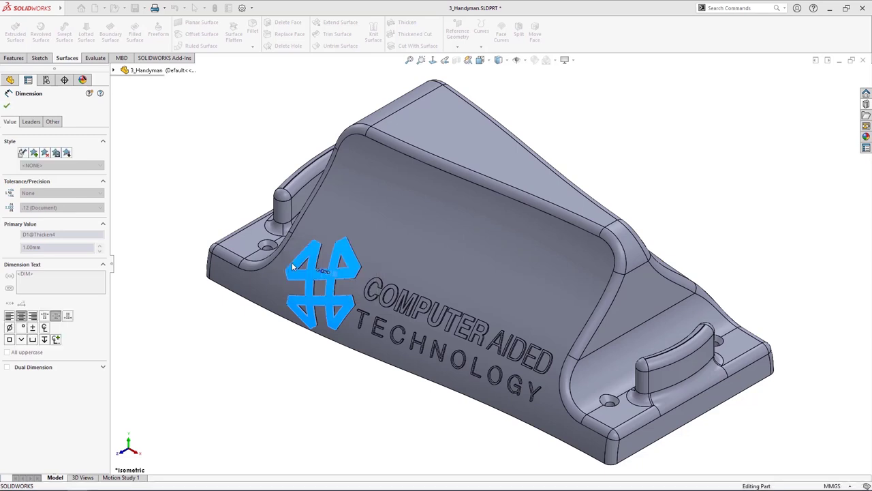
click(311, 366)
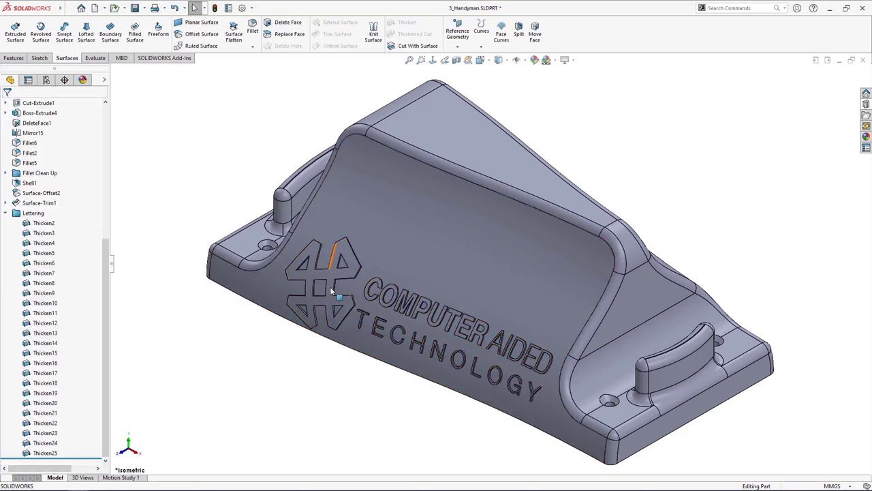
Step: Inspect the thickness dimensions on the logo and on the letter C of COMPUTER
click(330, 274)
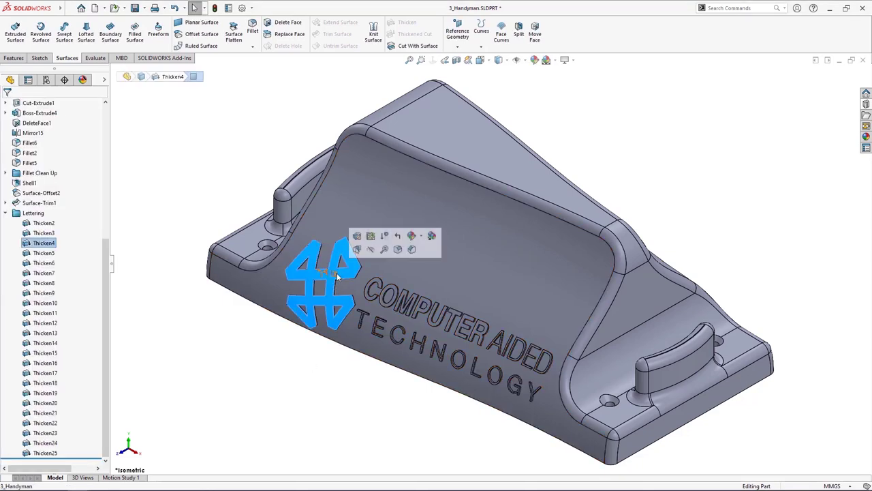
click(322, 374)
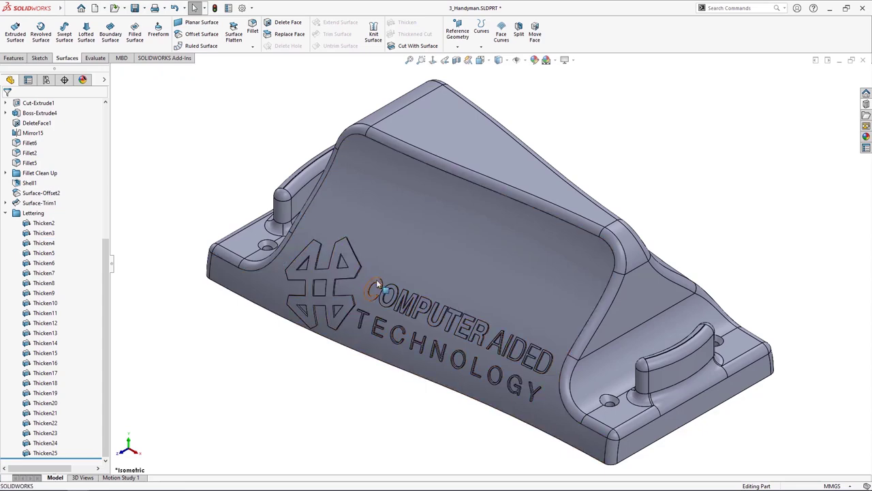
click(379, 291)
click(388, 396)
Step: Review the lettering thickness equations in the equation manager, set global variable "A" to 2, and accept the change
drag(113, 259, 113, 120)
click(5, 173)
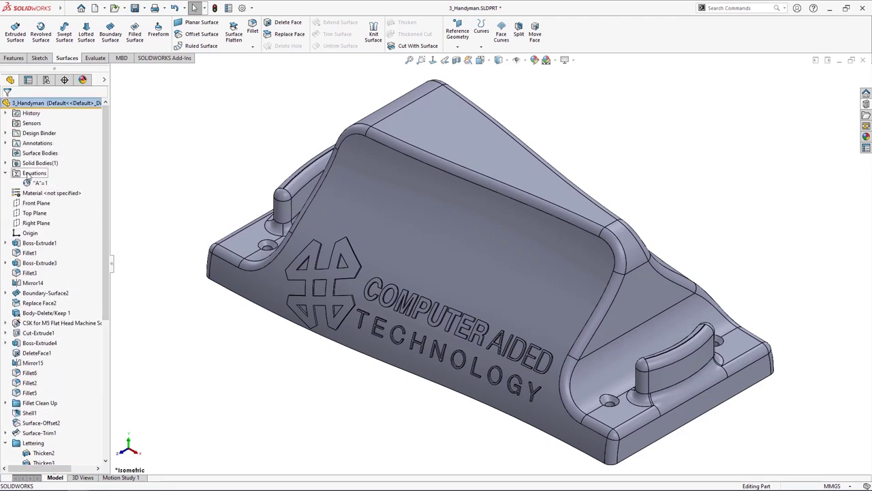
right_click(31, 174)
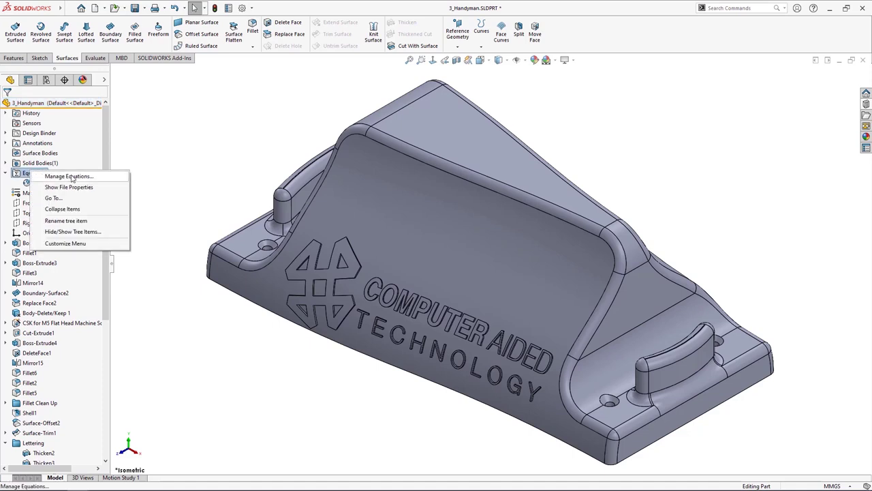
click(65, 175)
scroll(197, 207, down, 6)
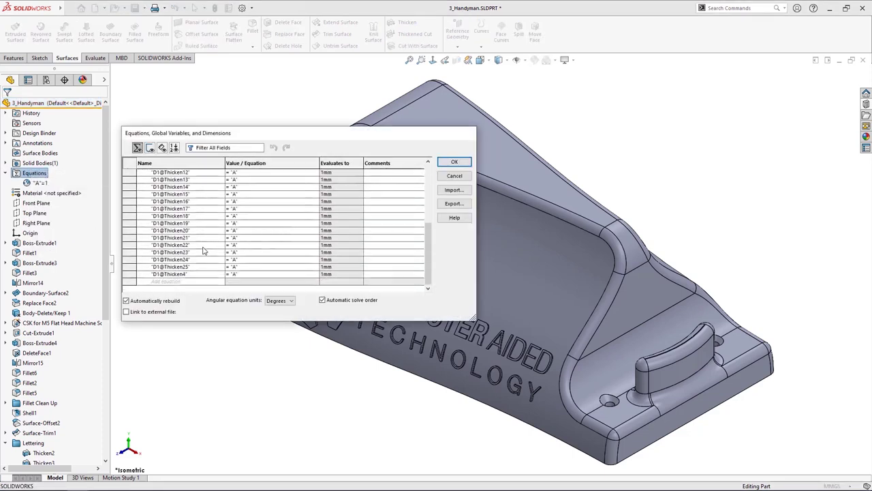
scroll(202, 259, up, 6)
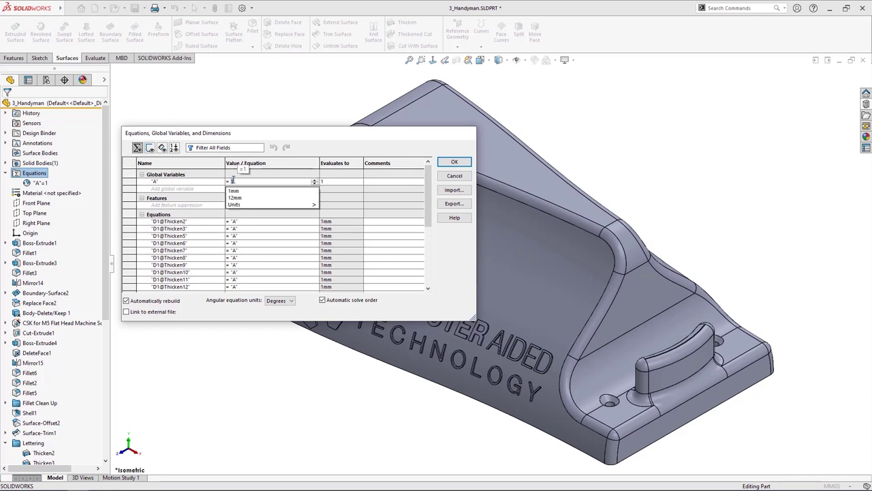
key(BackSpace)
text(2)
key(Return)
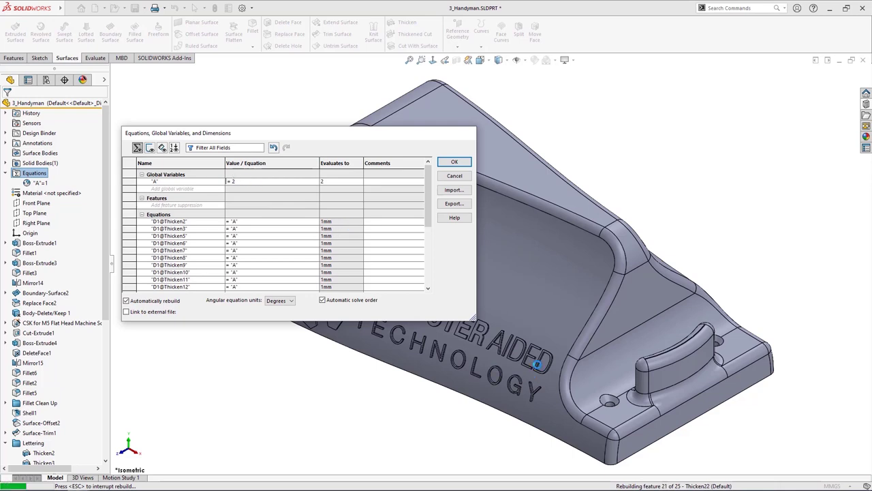
click(453, 161)
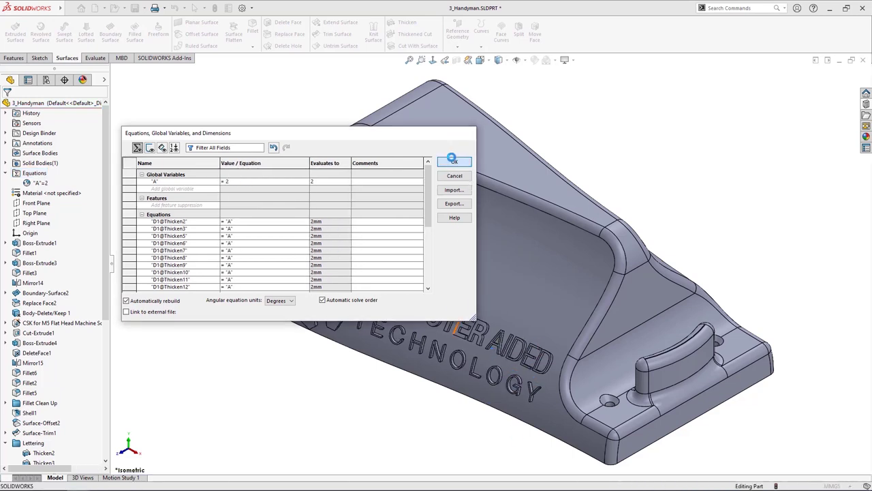
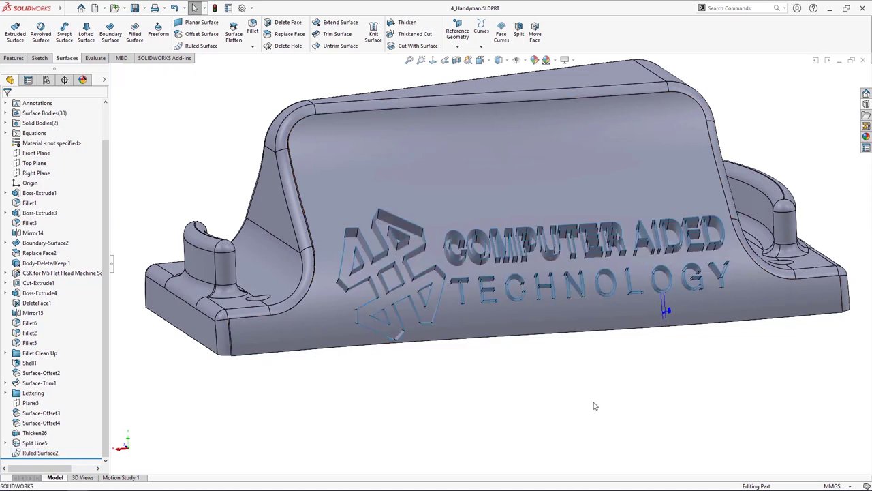
Step: Hide the main housing body, keeping the thickened front face and the ruled lettering surfaces displayed
key(Caps_Lock)
key(Caps_Lock)
key(Tab)
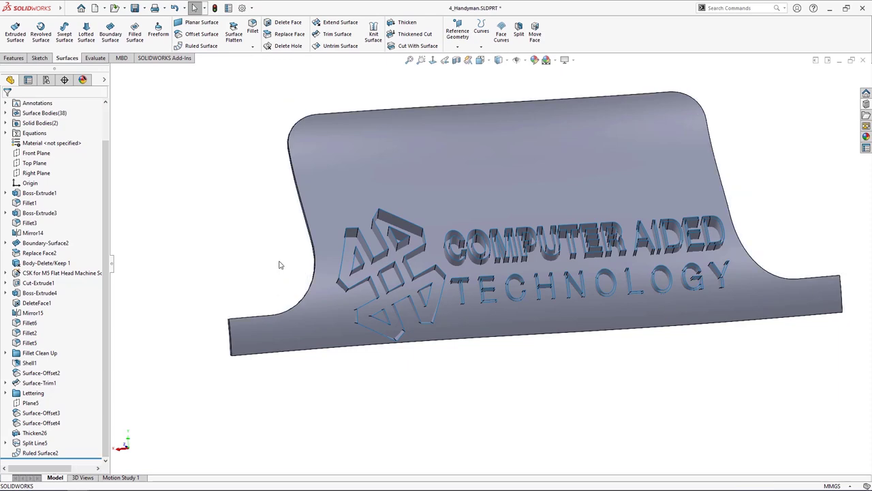
middle_drag(280, 265, 364, 302)
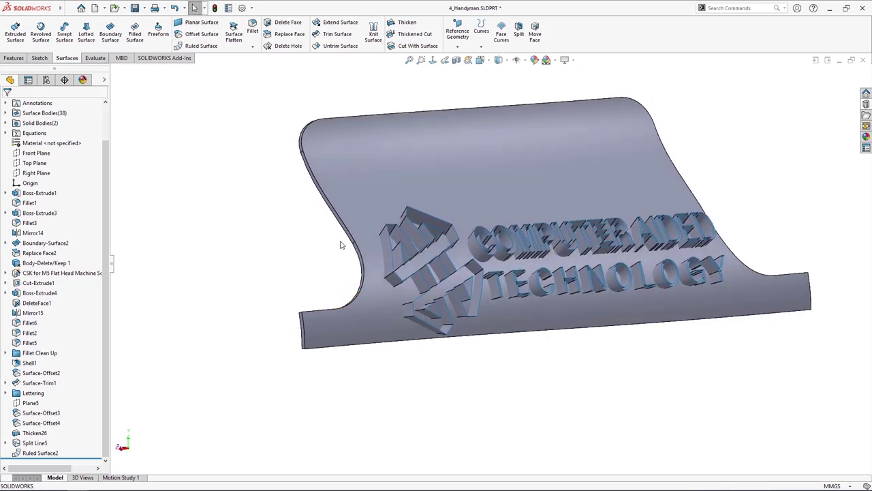
key(shift+Tab)
key(Tab)
middle_drag(433, 280, 349, 265)
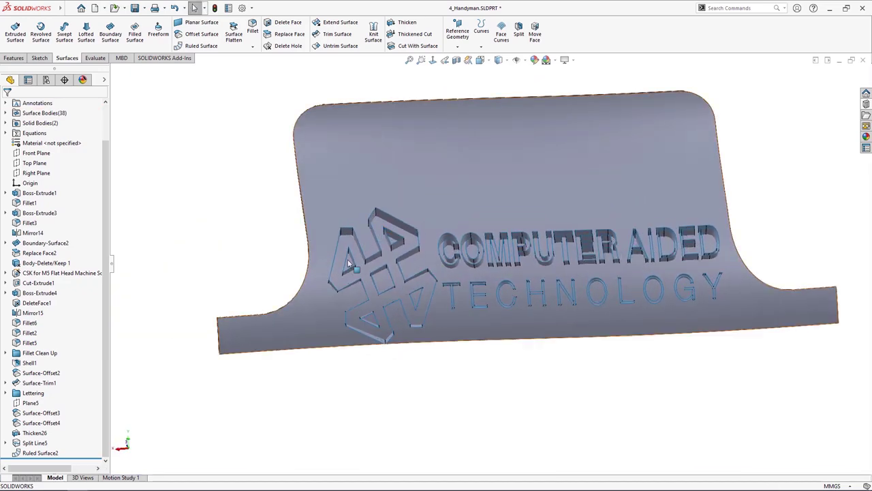
scroll(668, 325, down, 3)
middle_drag(667, 325, 646, 291)
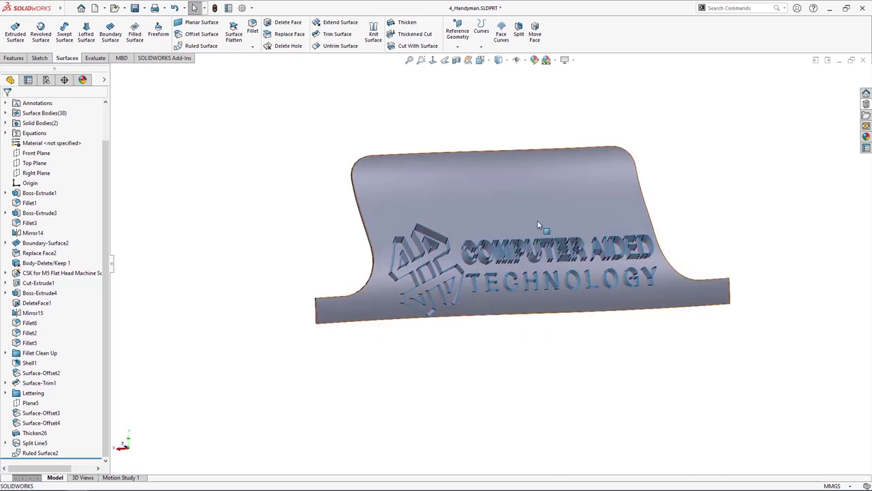
Step: Start an Intersect with the thickened front face and all ruled lettering surfaces, using Create both, and compute its regions
scroll(300, 39, up, 2)
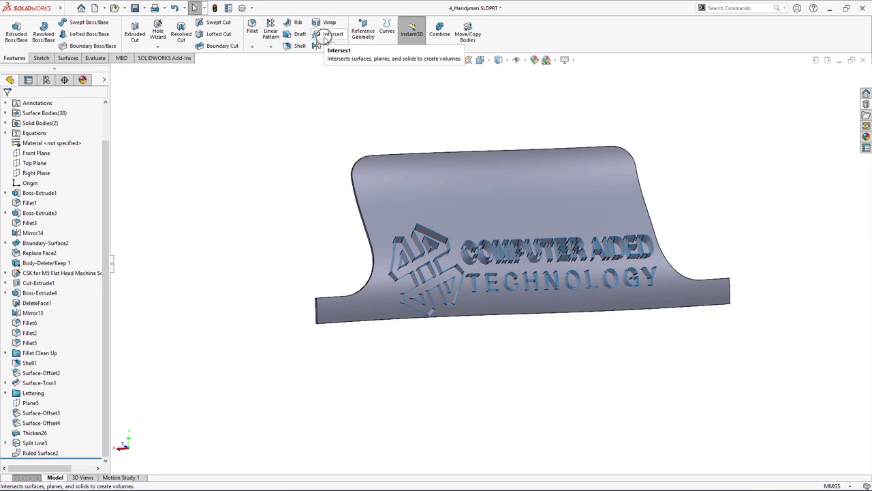
click(326, 36)
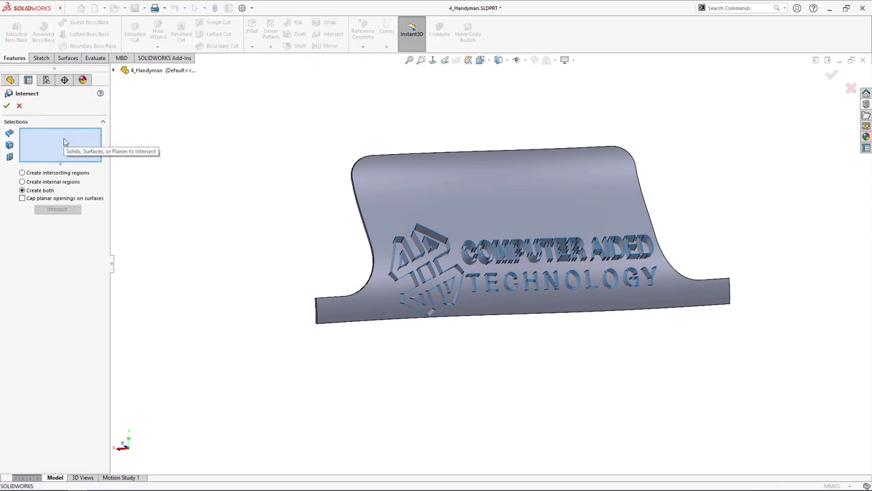
drag(184, 103, 796, 414)
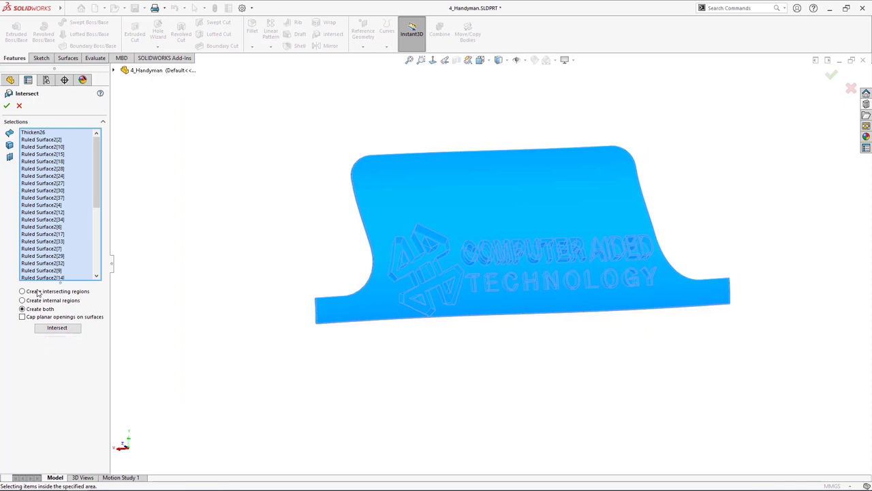
click(57, 330)
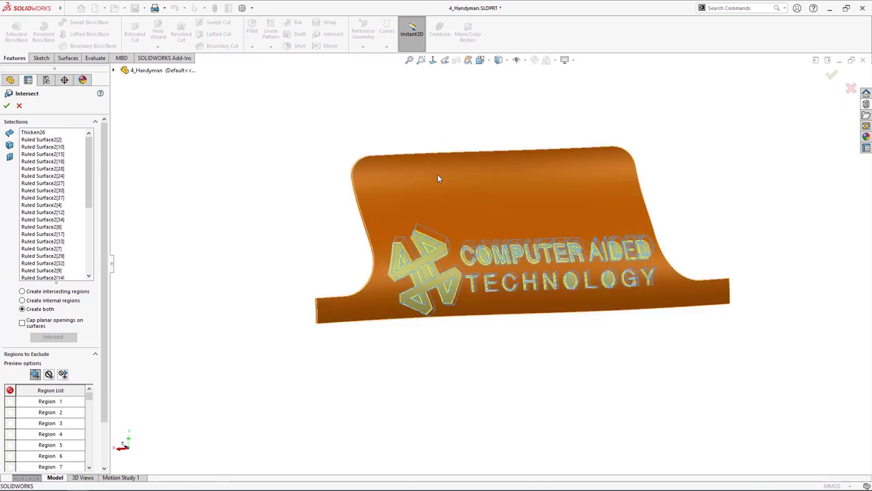
Step: Exclude the large front-face region from the Intersect result, keeping the logo and lettering regions
scroll(109, 406, down, 3)
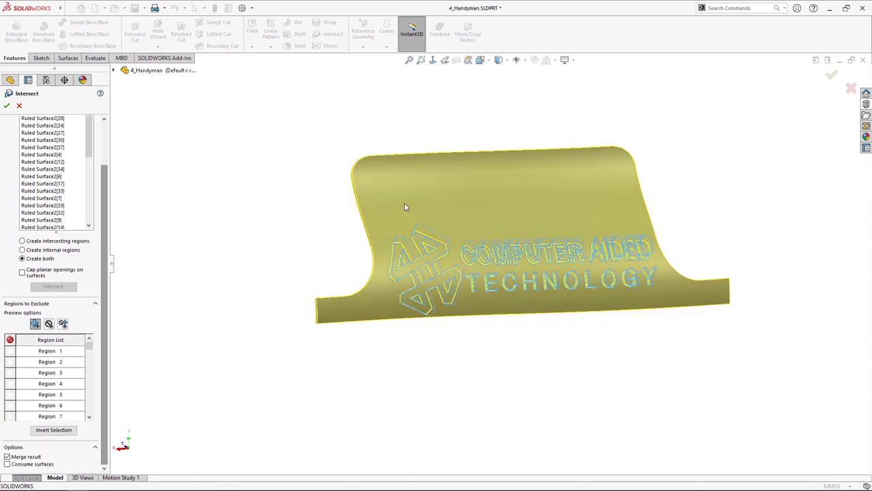
click(438, 197)
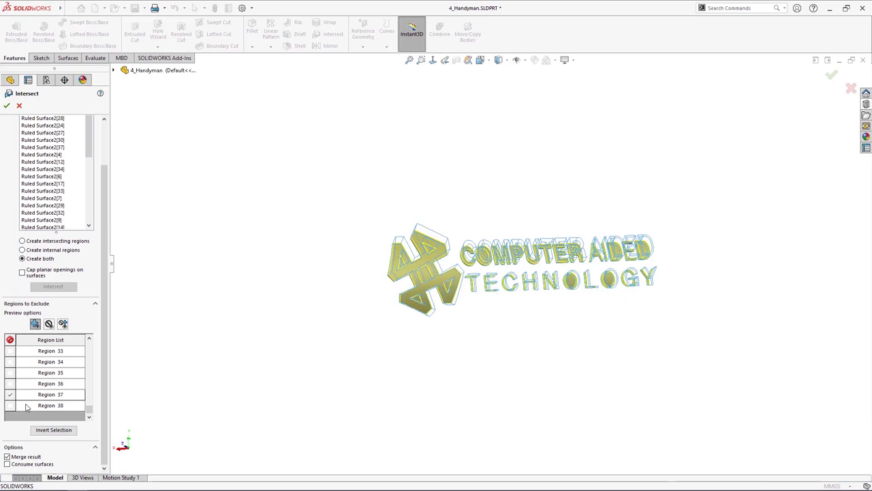
scroll(29, 392, up, 3)
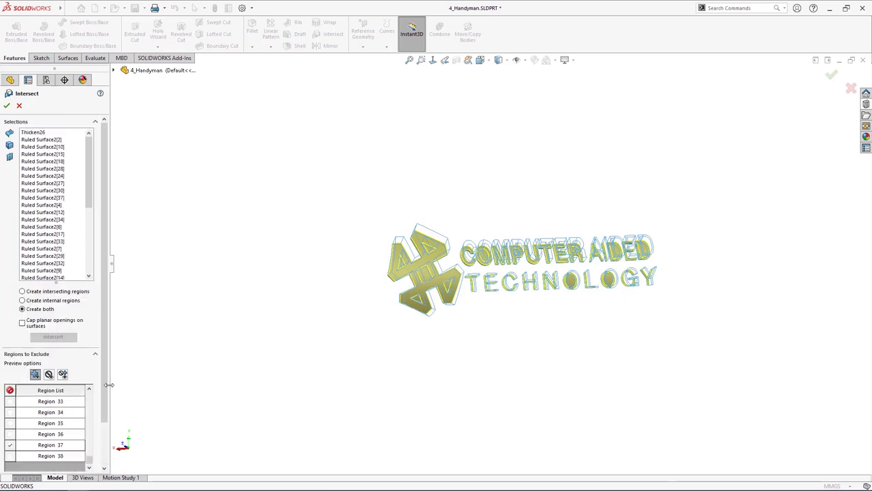
scroll(103, 399, down, 3)
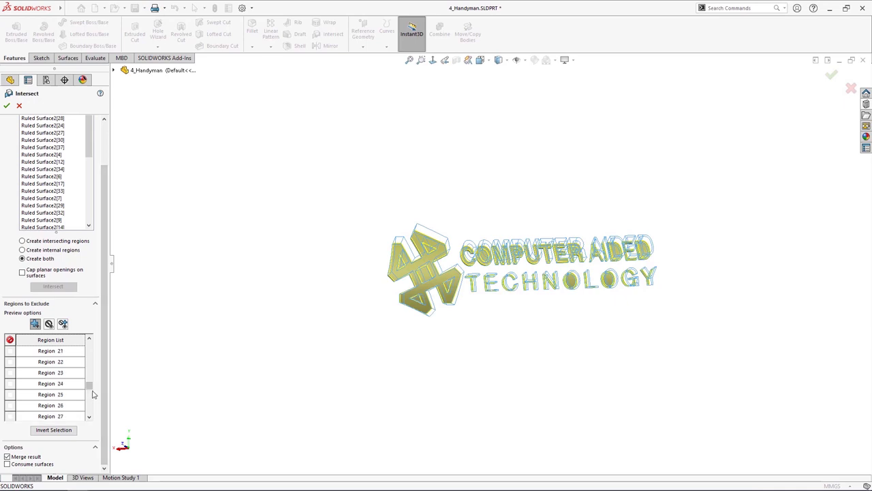
drag(89, 386, 89, 411)
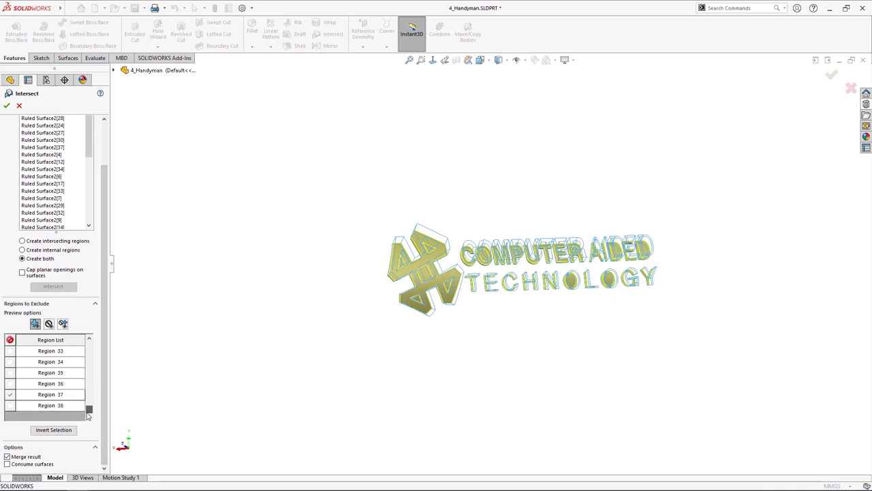
Step: Compare the Intersect preview modes and set the preview to display both included and excluded regions
click(49, 325)
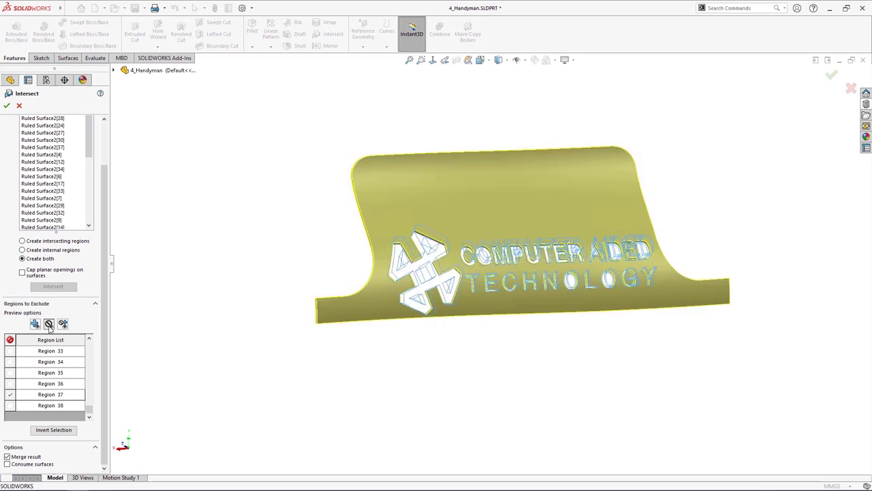
click(34, 324)
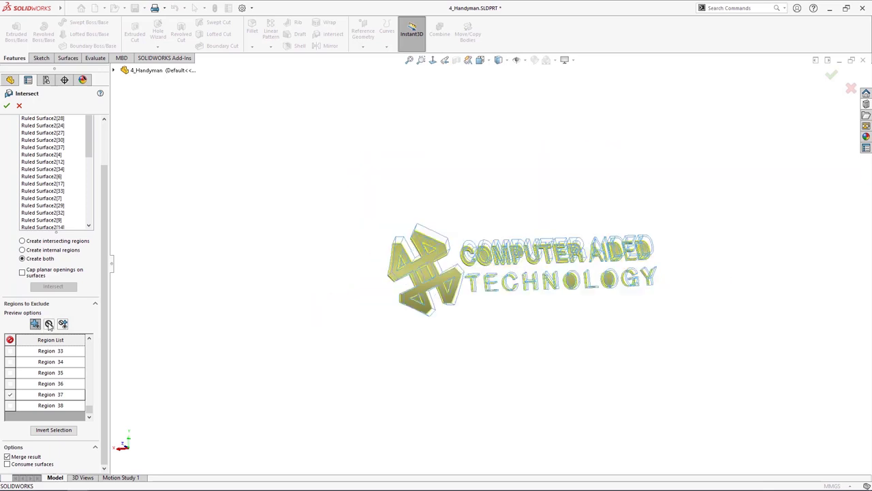
click(63, 324)
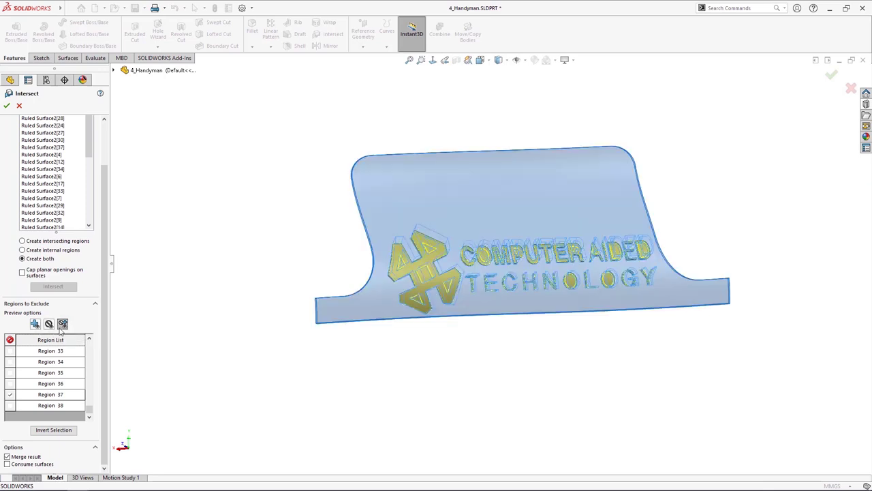
Step: Exclude the inner regions of the logo and the enclosed openings of the letters, and accept the Intersect
scroll(421, 260, down, 3)
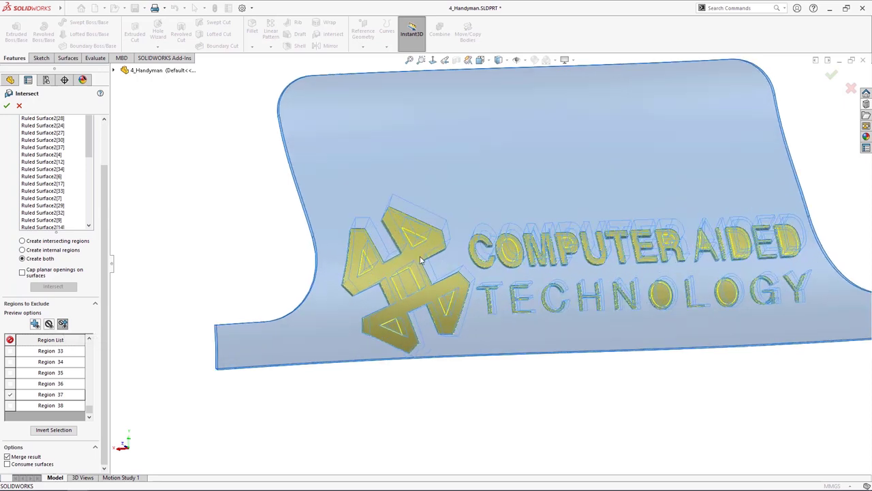
click(390, 270)
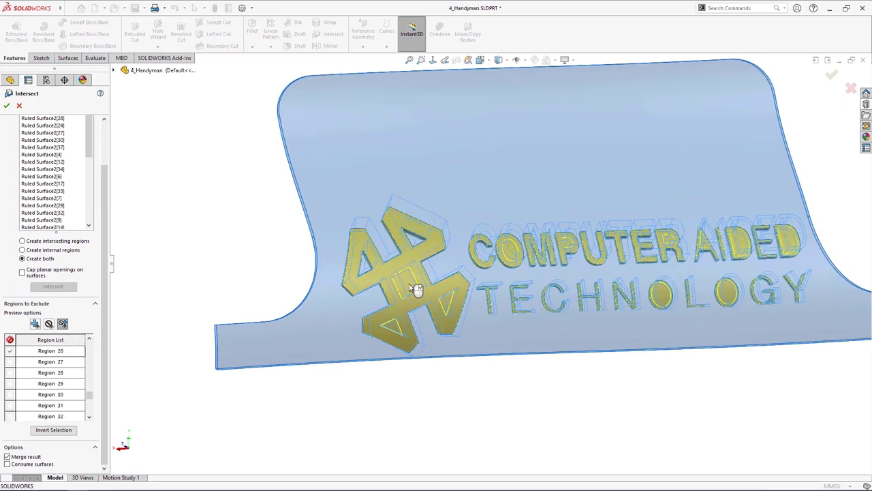
click(393, 330)
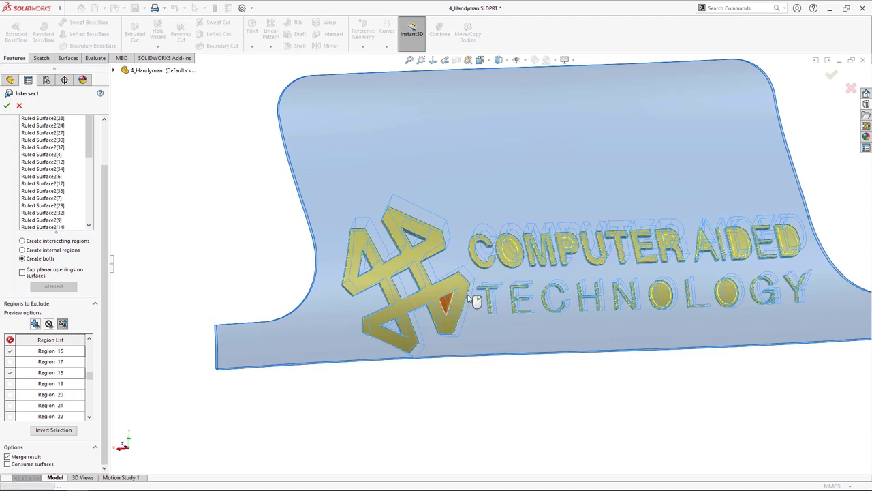
click(593, 247)
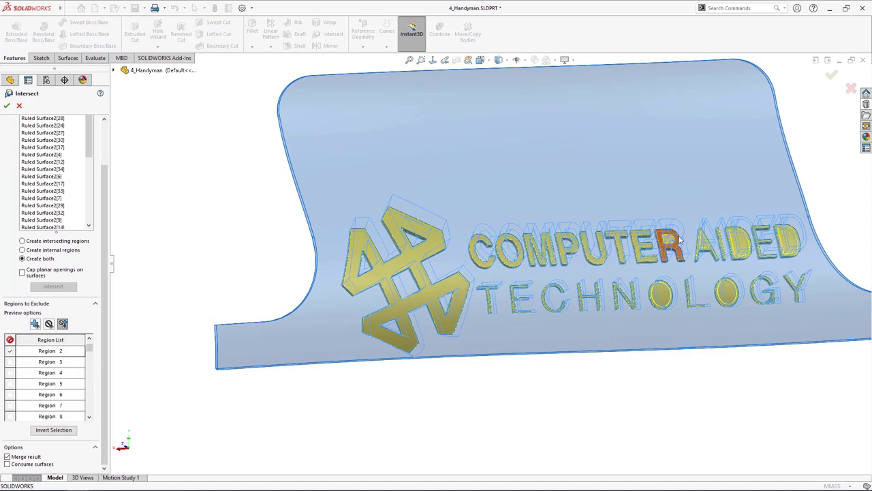
click(680, 240)
click(662, 297)
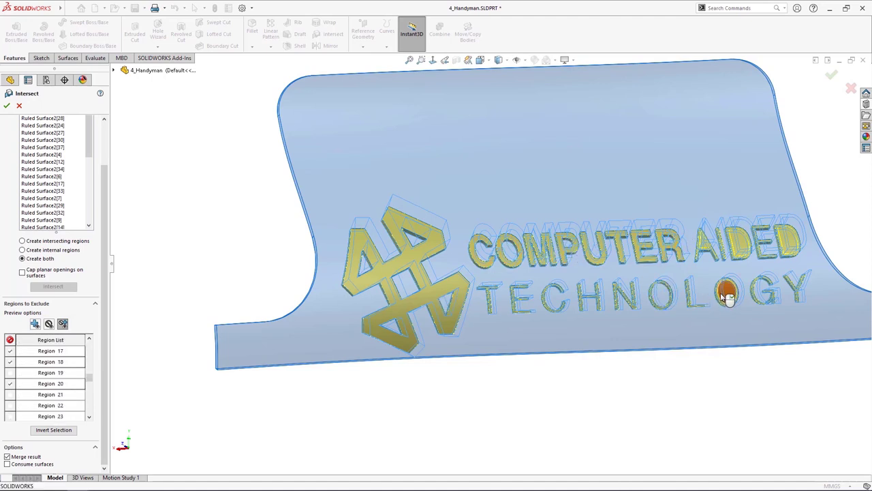
click(736, 245)
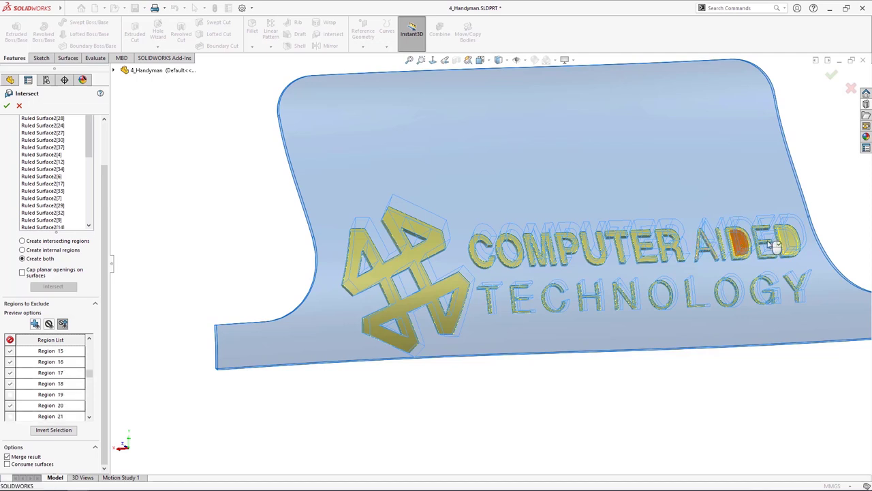
click(794, 250)
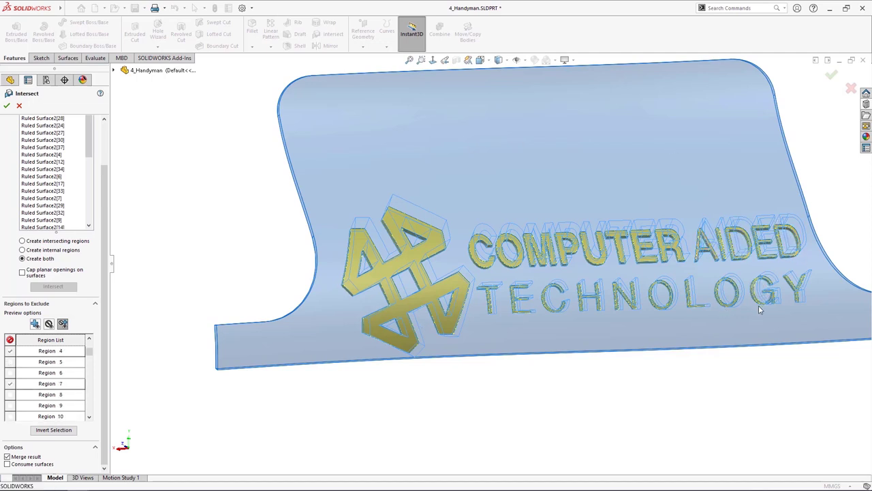
key(z)
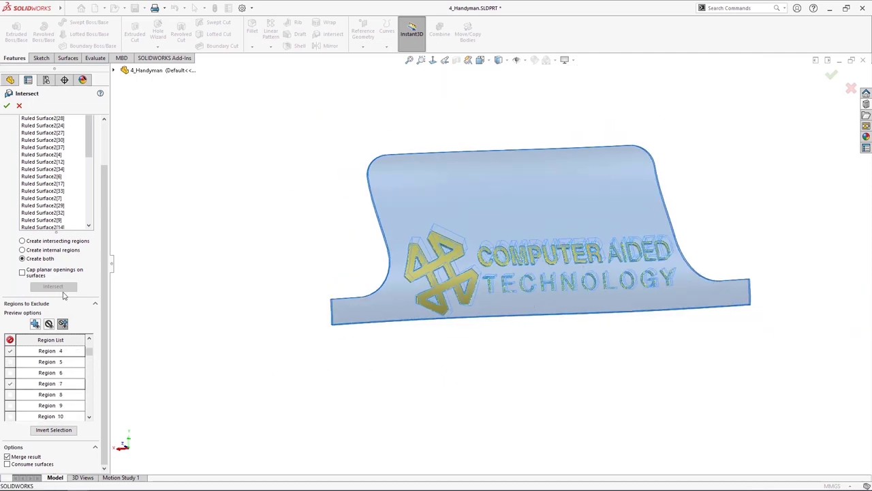
click(7, 105)
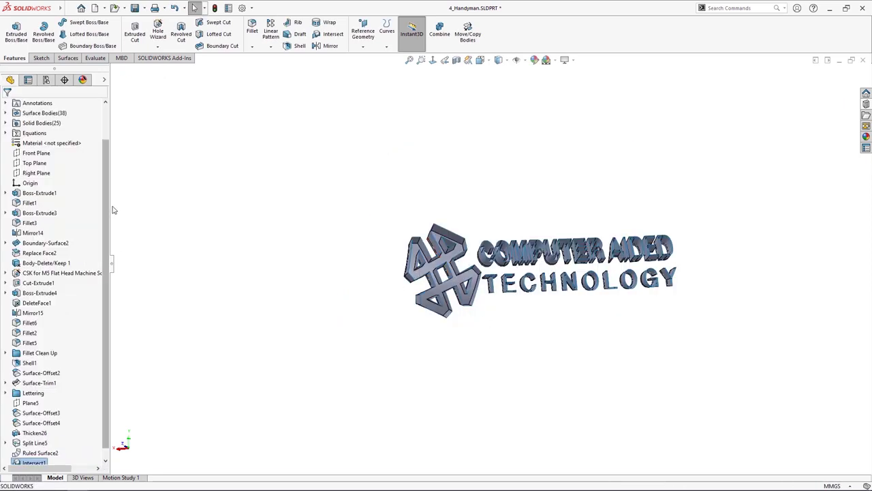
Step: Hide all surface bodies and display all solid bodies, including the main housing
scroll(58, 382, up, 1)
scroll(59, 421, down, 1)
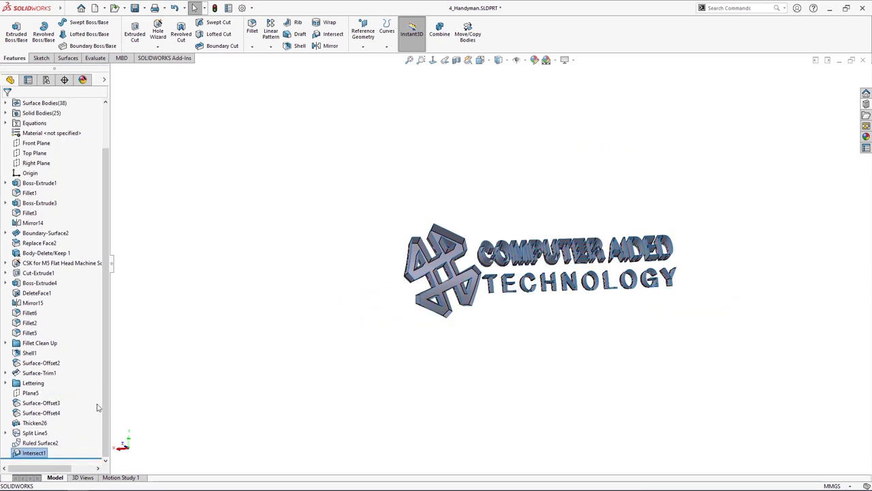
scroll(111, 262, up, 5)
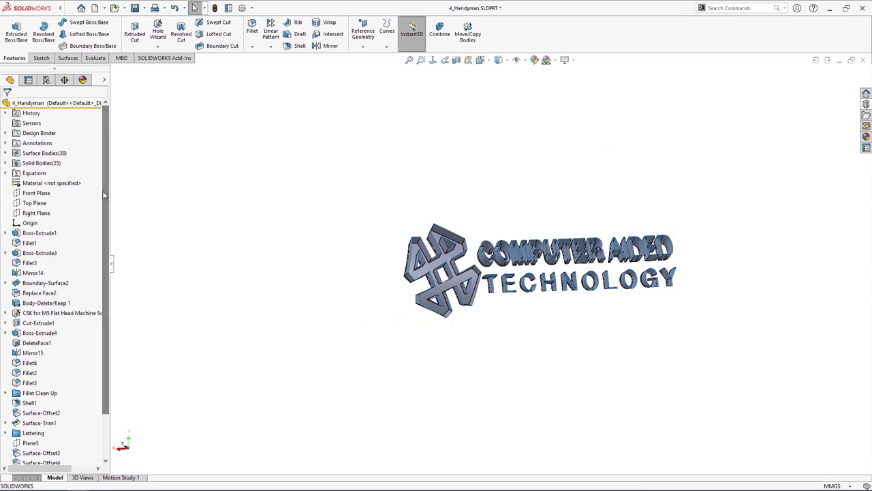
right_click(41, 153)
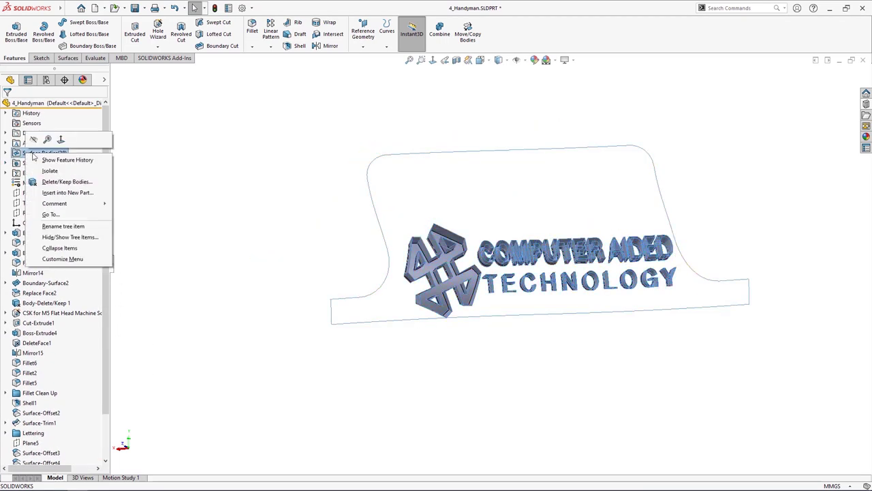
click(34, 140)
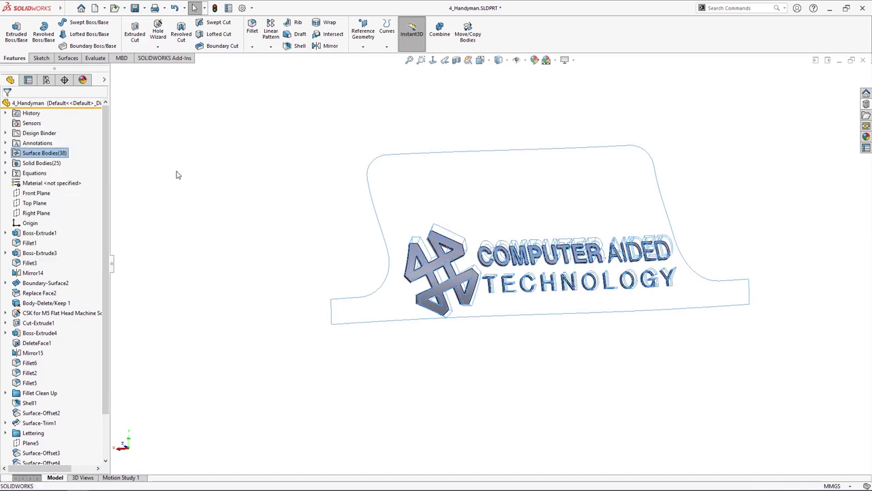
right_click(47, 165)
click(54, 149)
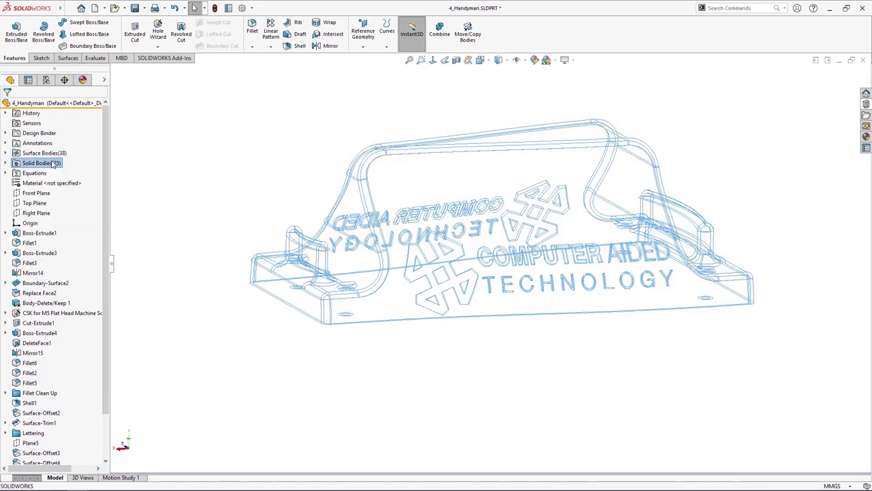
right_click(53, 165)
click(61, 147)
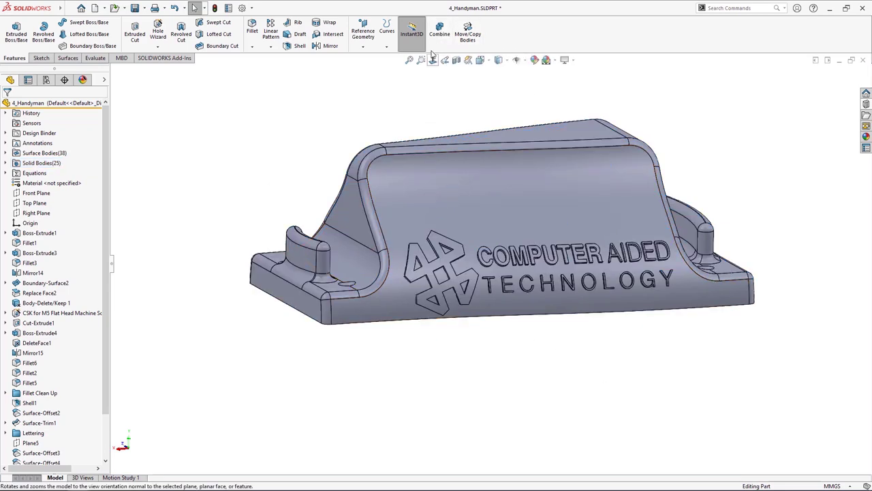
Step: Find the Combine command by searching for "combine" and add the housing and all lettering bodies into one solid
click(727, 8)
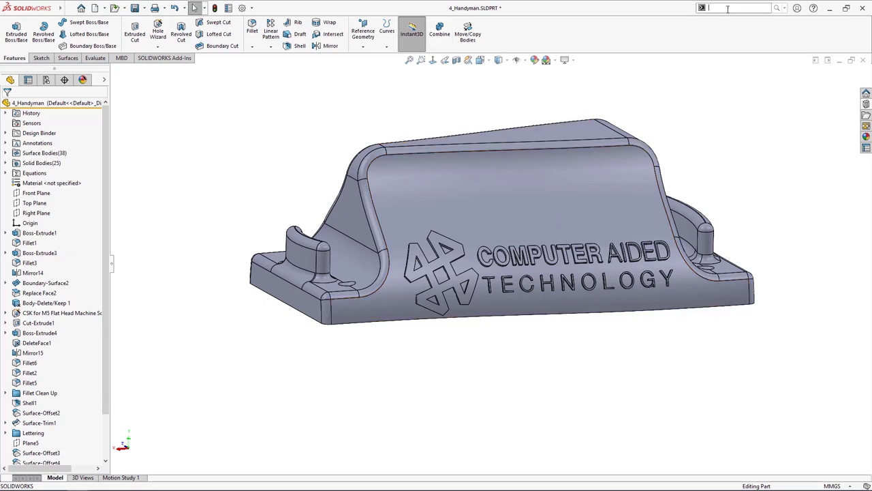
text(combine)
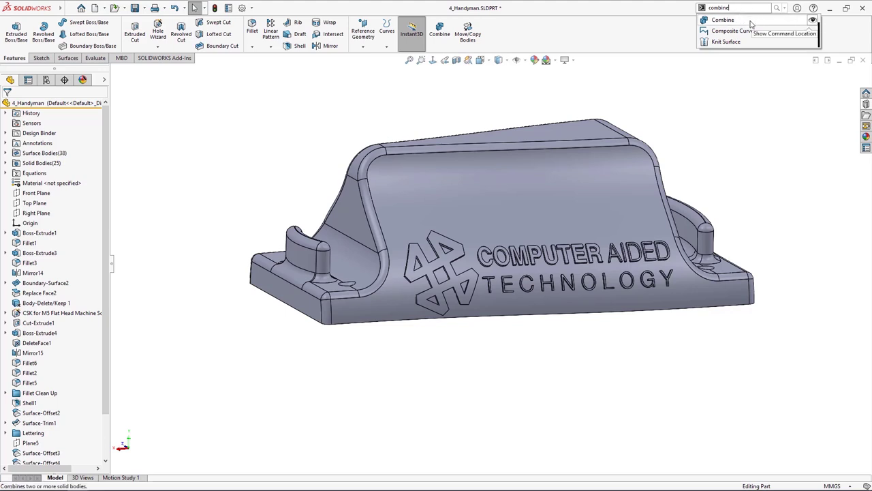
click(748, 22)
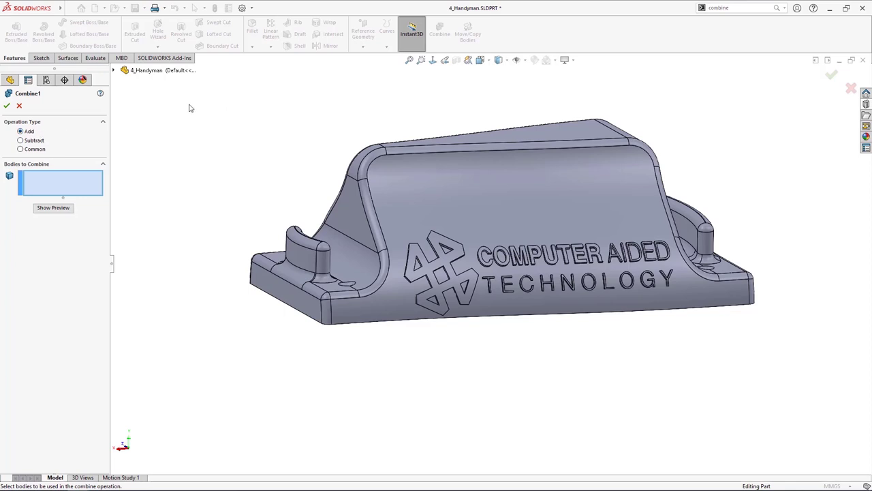
drag(191, 108, 838, 396)
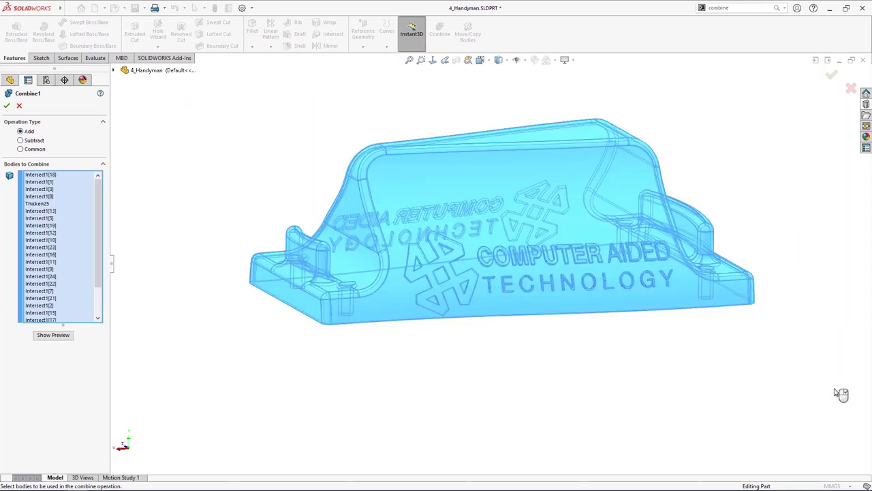
right_click(842, 394)
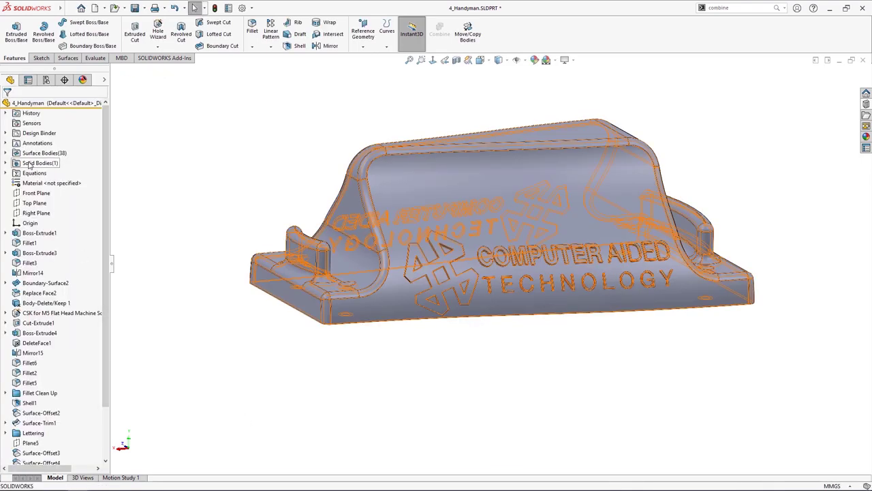
Step: Keep only the combined solid body with Delete/Keep Body, removing all remaining surface bodies
click(6, 163)
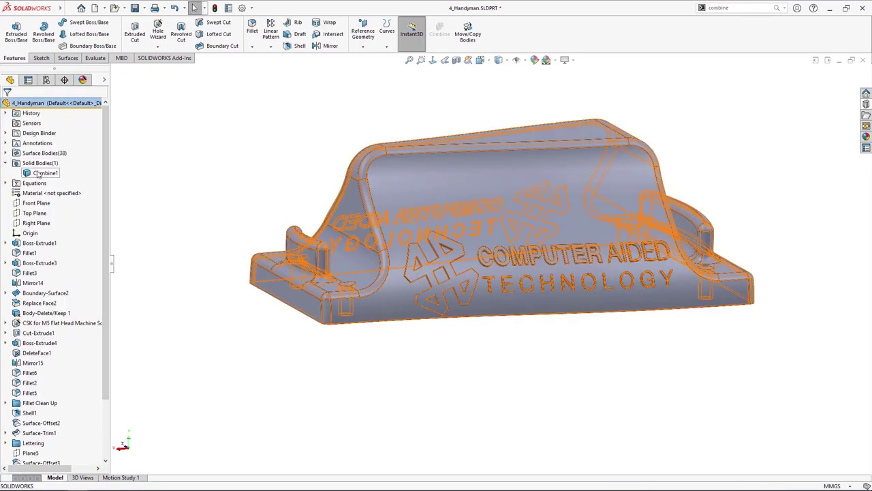
right_click(45, 173)
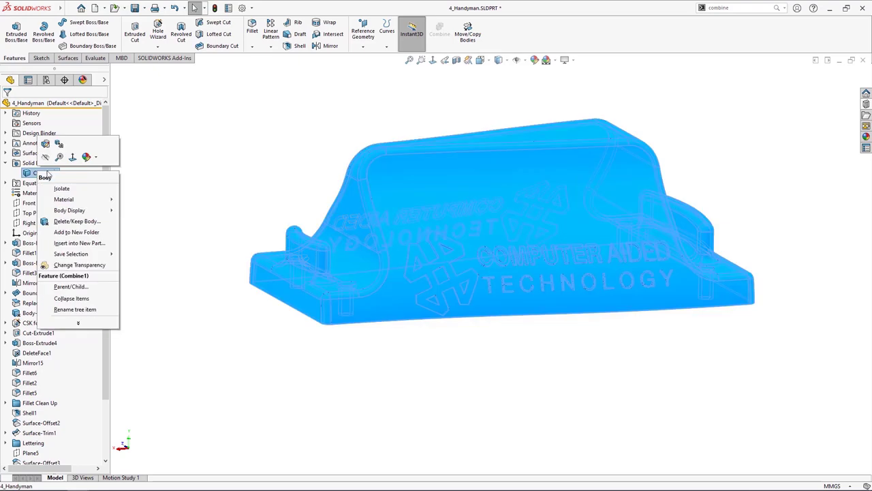
click(75, 221)
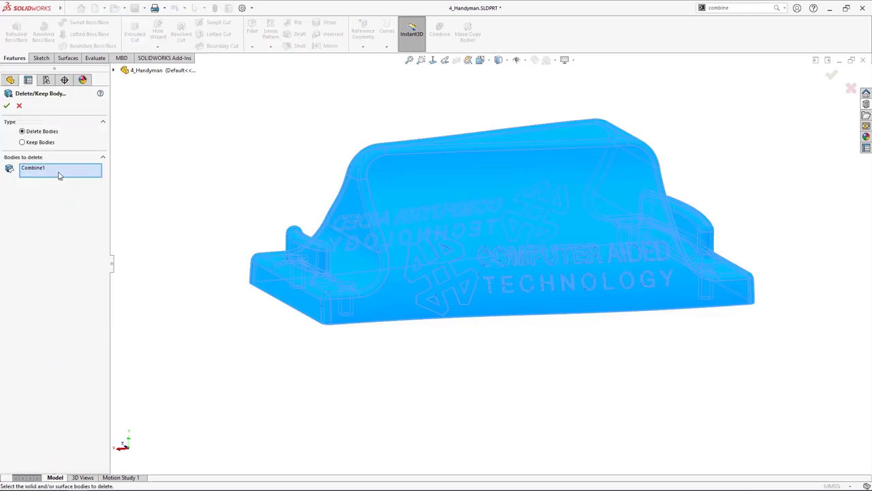
click(41, 143)
click(7, 107)
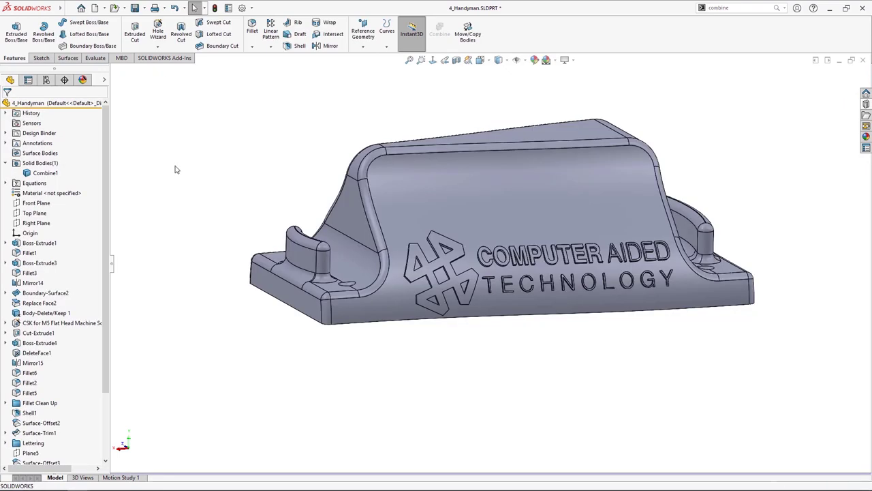
key(z)
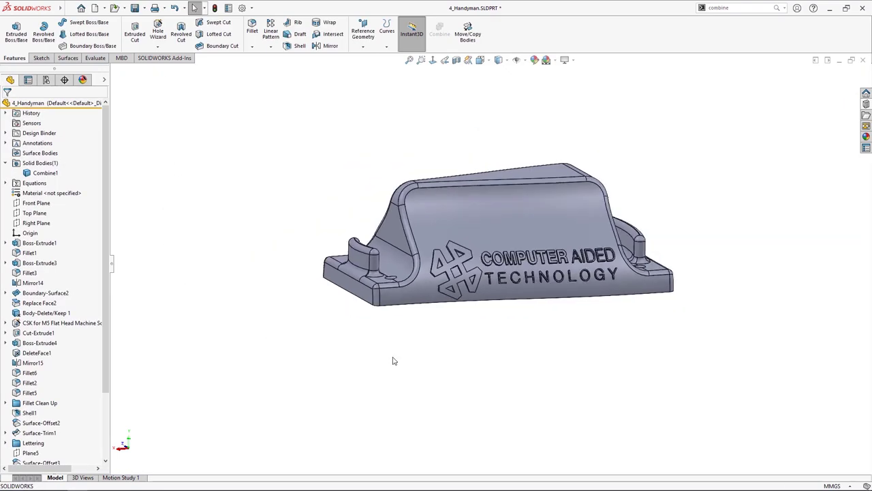
Step: Switch to the open part document 5_Handyman.SLDPRT
drag(108, 355, 117, 412)
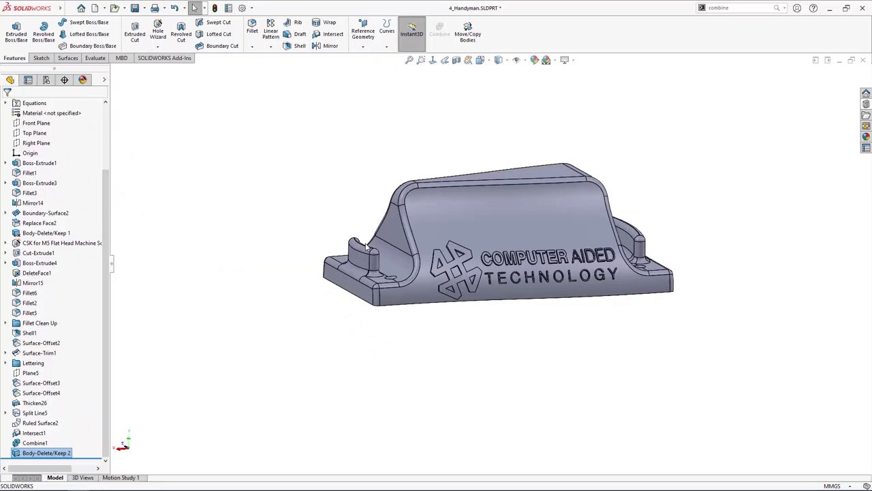
key(ctrl+Tab)
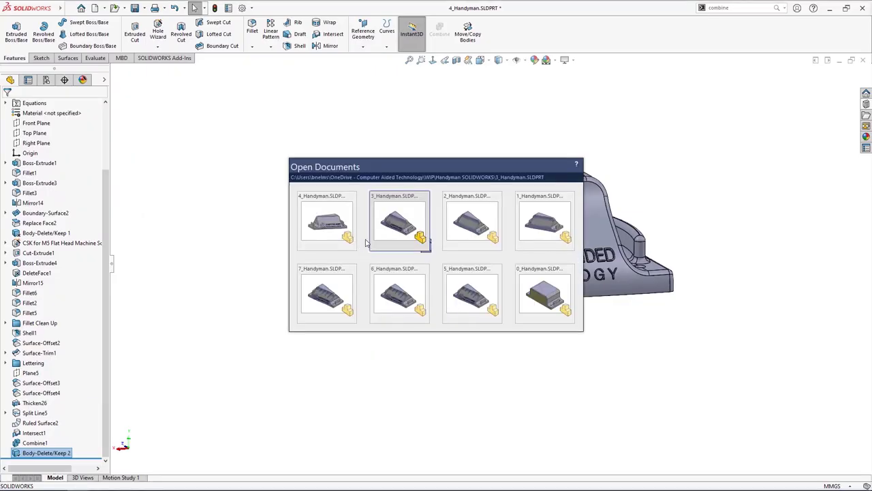
click(471, 294)
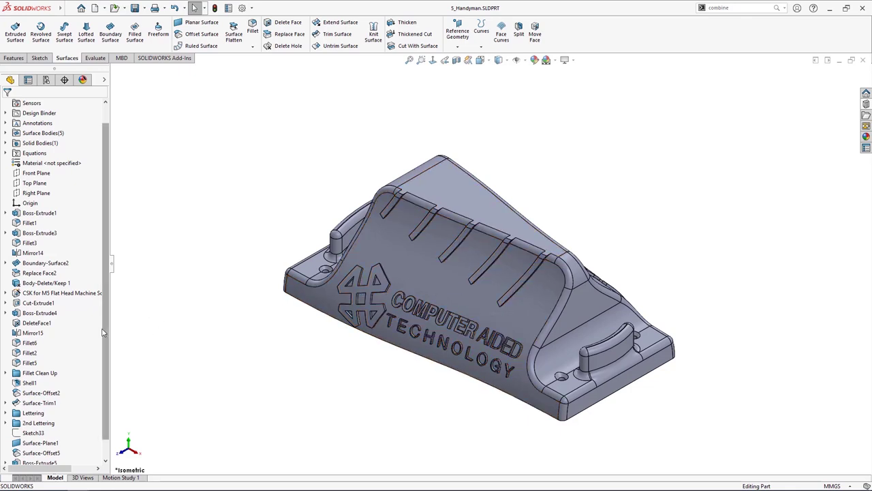
Step: Examine the patterned ribs on the outside of the housing and where they extend into its hollow underside
scroll(34, 373, down, 1)
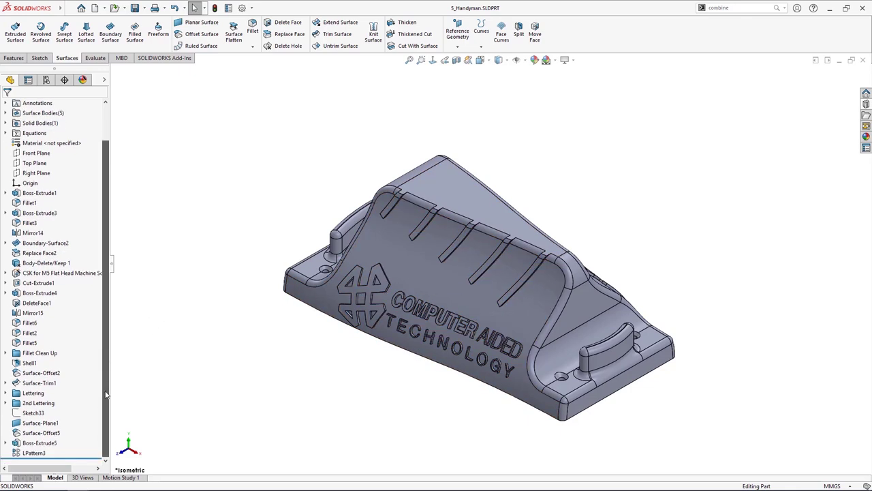
click(34, 453)
click(400, 428)
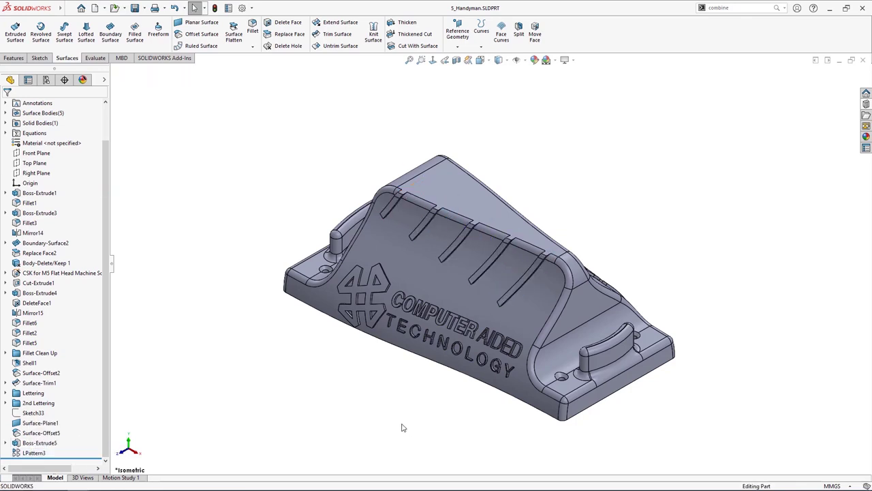
middle_drag(402, 428, 447, 254)
scroll(450, 240, down, 4)
scroll(452, 253, down, 3)
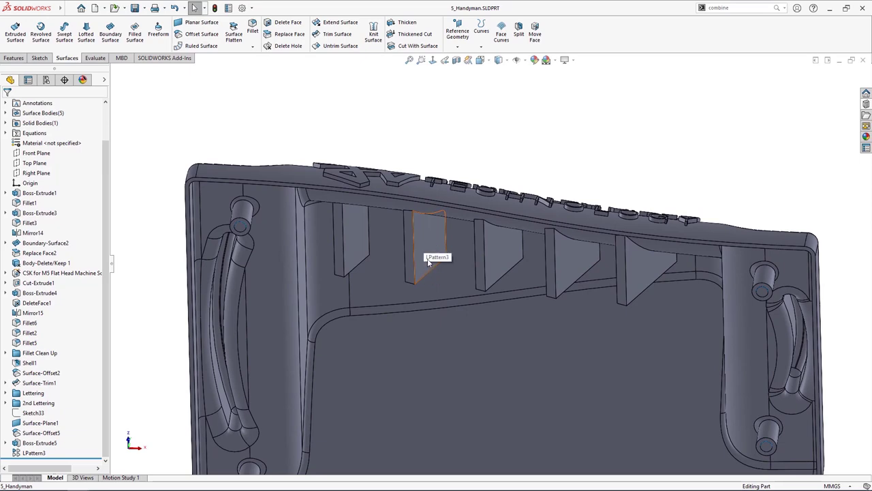
scroll(428, 260, up, 2)
middle_drag(428, 260, 425, 280)
scroll(421, 300, up, 2)
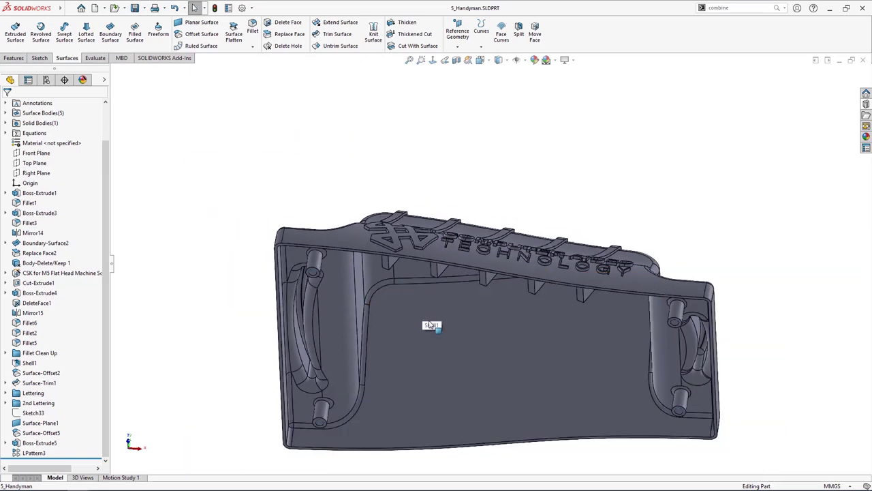
scroll(429, 325, up, 1)
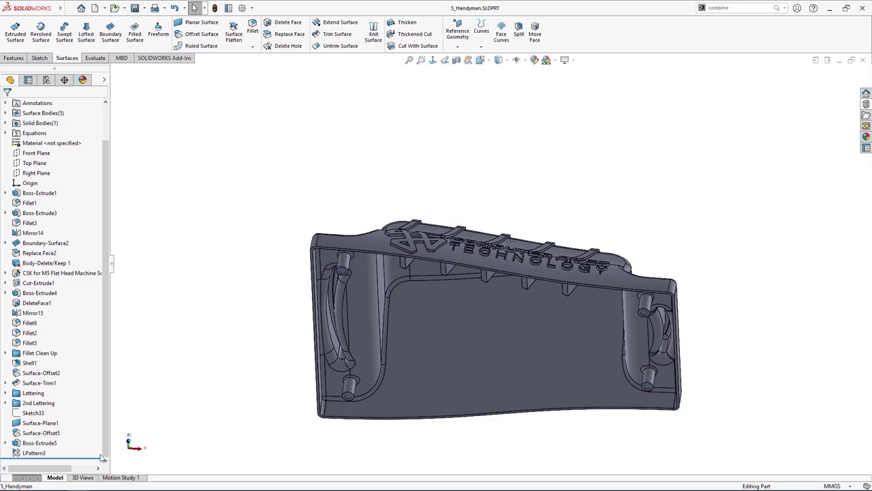
Step: Roll the feature history back to just after Surface-Plane1, before the offset surface, rib extrusion and pattern
drag(90, 458, 89, 428)
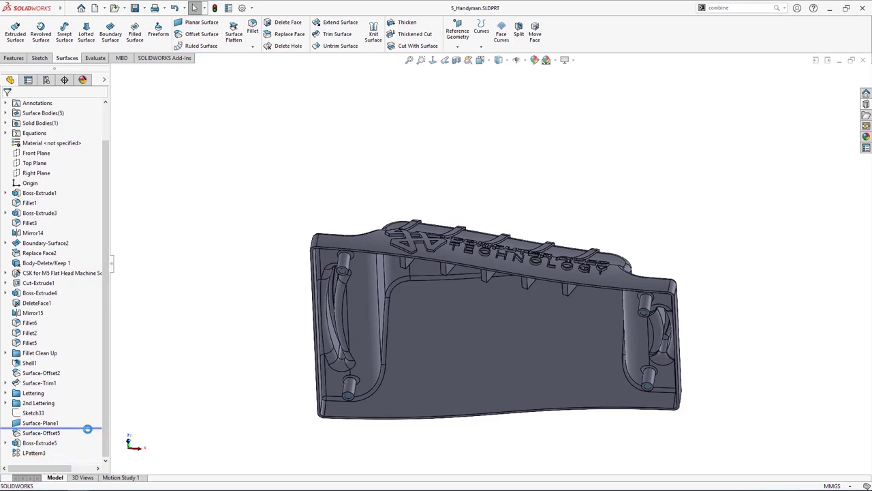
right_click(41, 423)
click(213, 328)
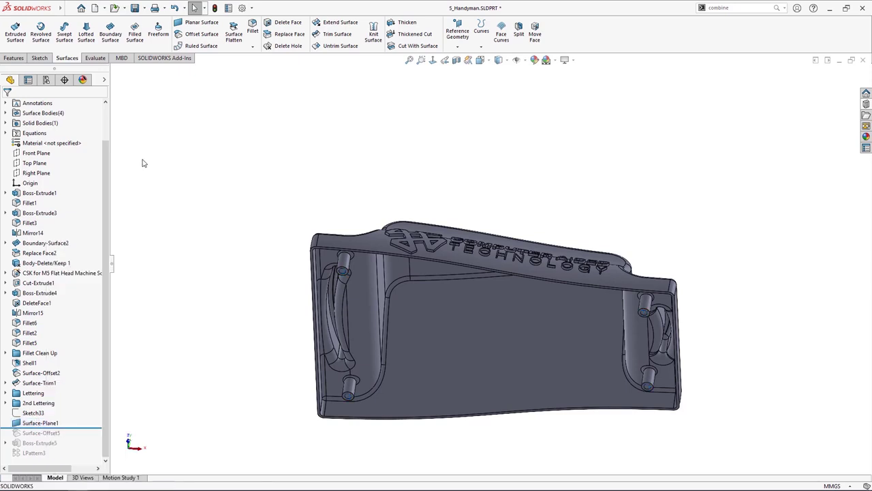
Step: Review the bounding edges of the planar surface Surface-Plane1 at the ends of the four screw bosses
scroll(371, 266, down, 3)
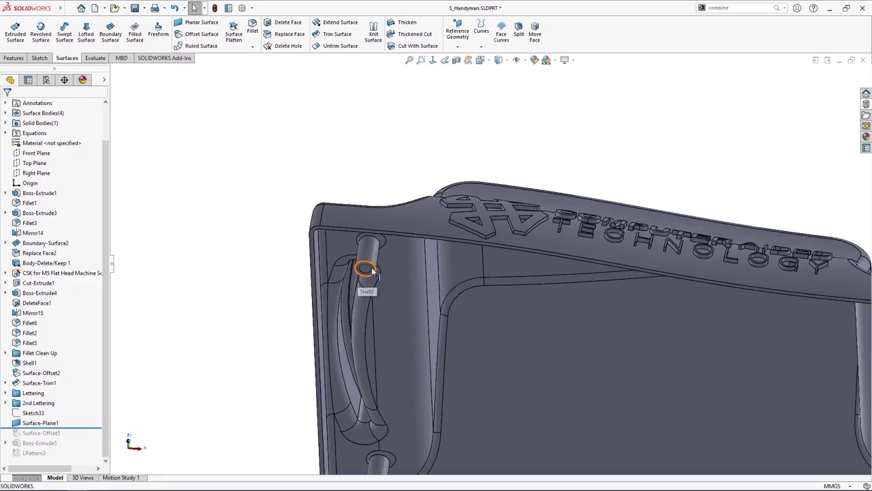
scroll(438, 284, up, 1)
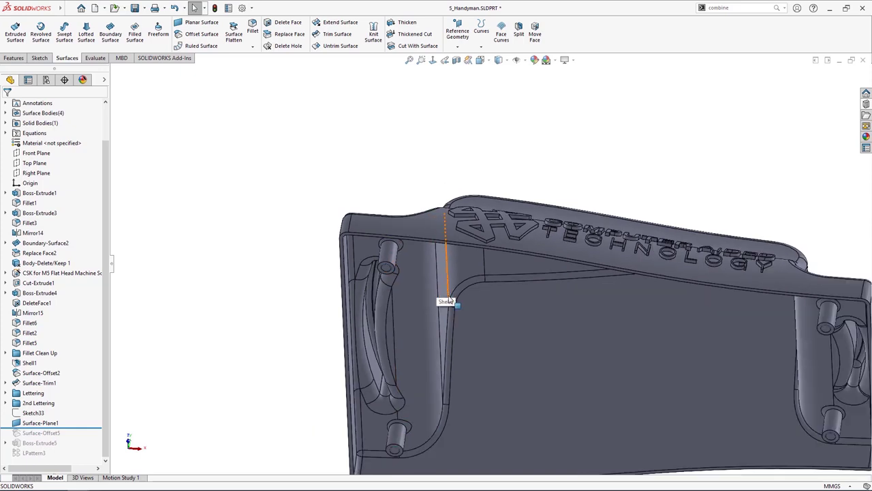
scroll(447, 301, up, 2)
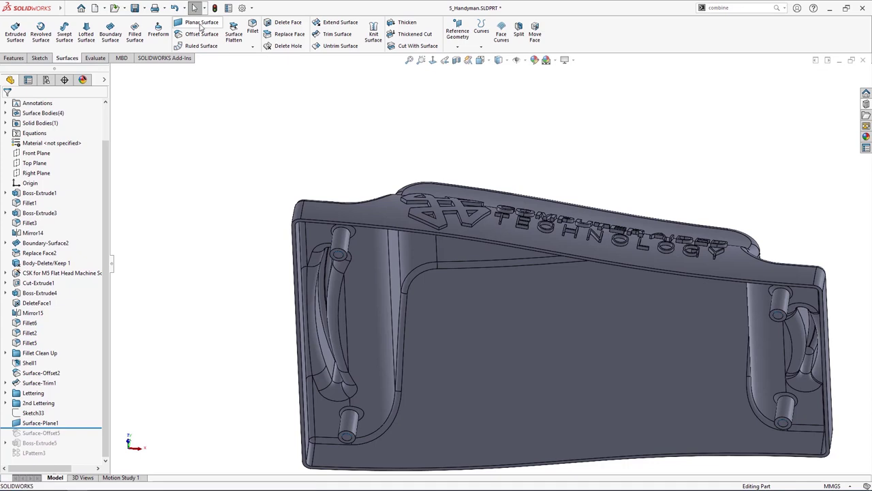
click(43, 423)
right_click(43, 423)
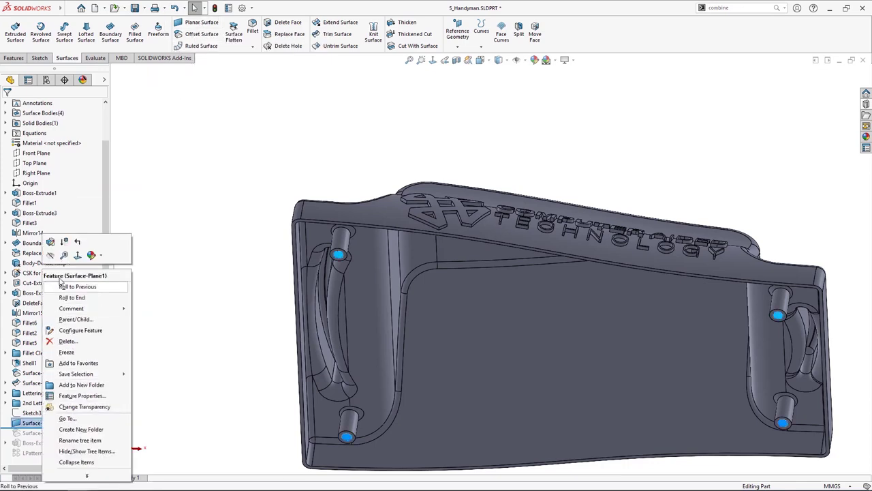
click(99, 148)
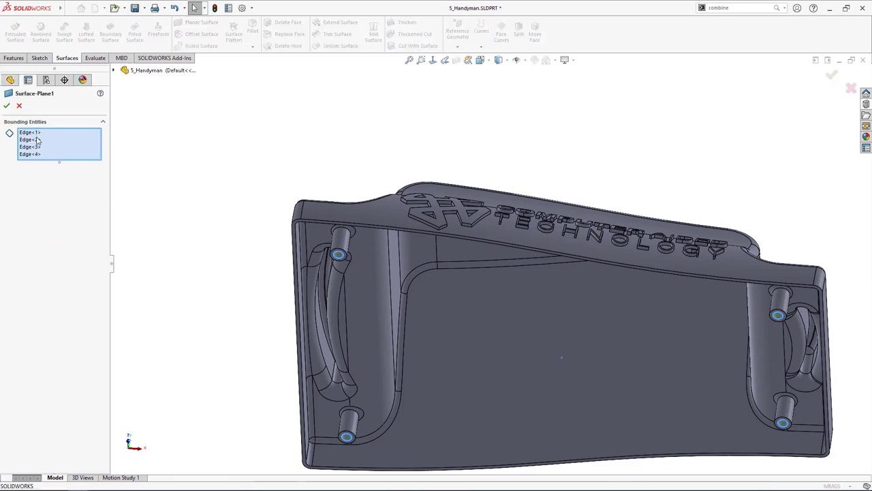
click(7, 106)
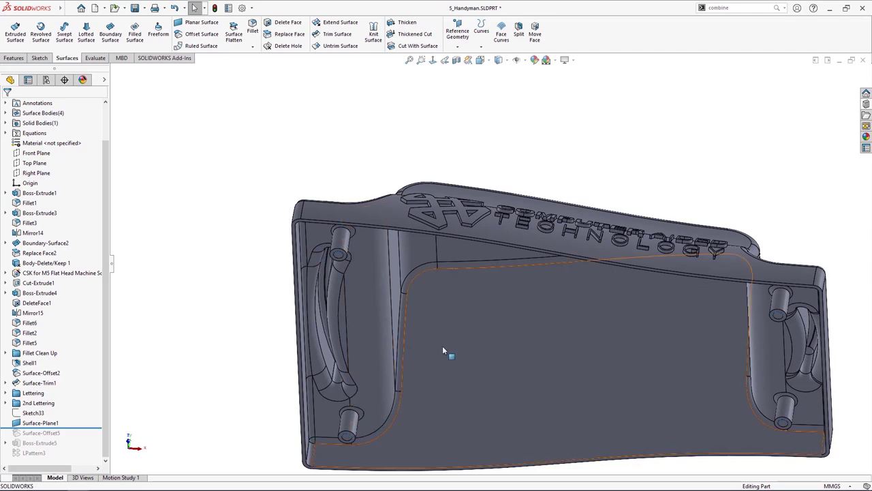
Step: Start a Radiate Surface with the housing's bottom rim face as direction reference and the rim's inner edge below the lettering as edge to radiate
middle_drag(443, 350, 459, 366)
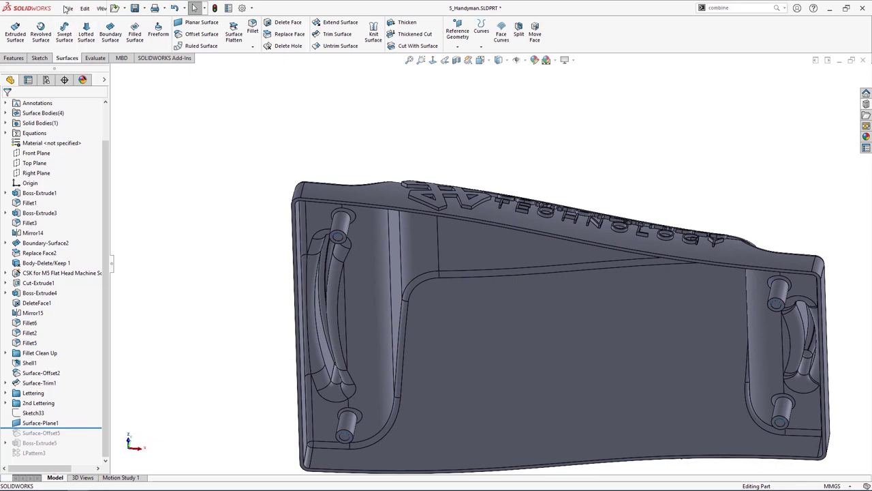
click(147, 9)
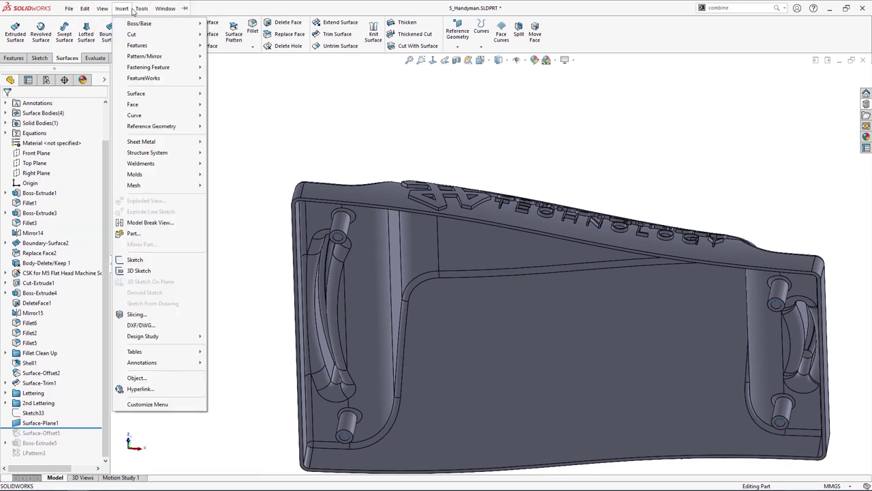
click(131, 9)
click(123, 8)
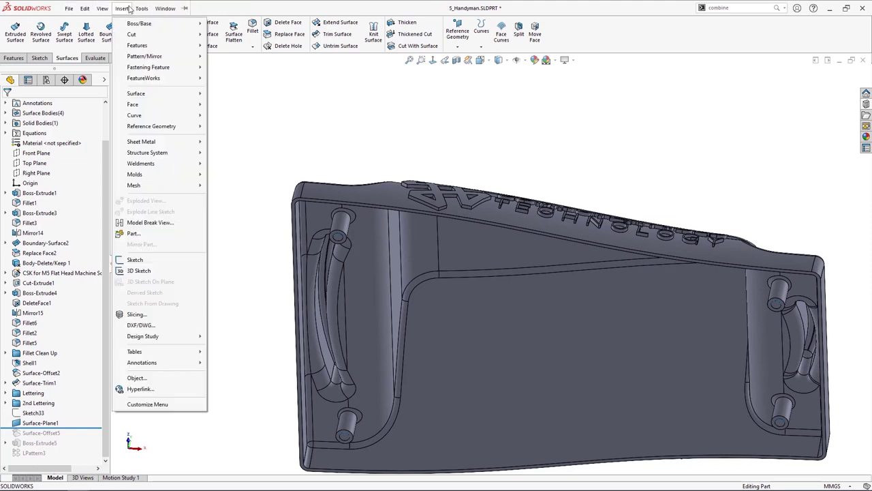
mouse_move(143, 93)
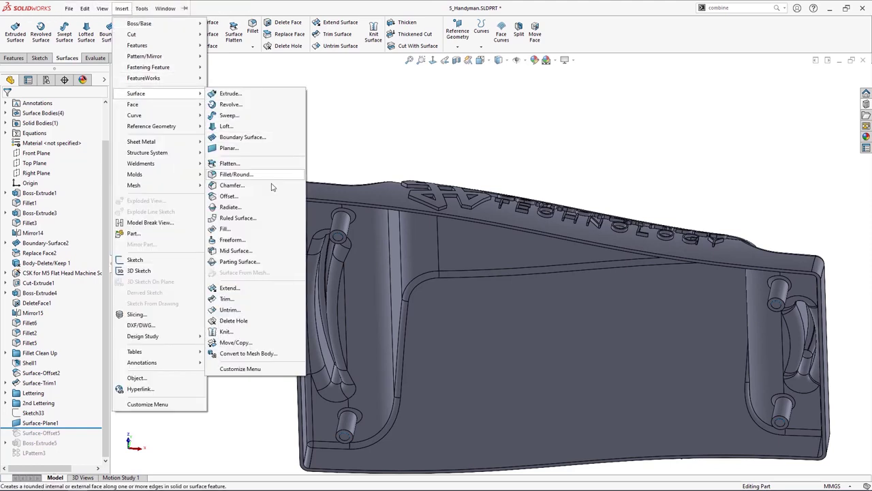
click(258, 209)
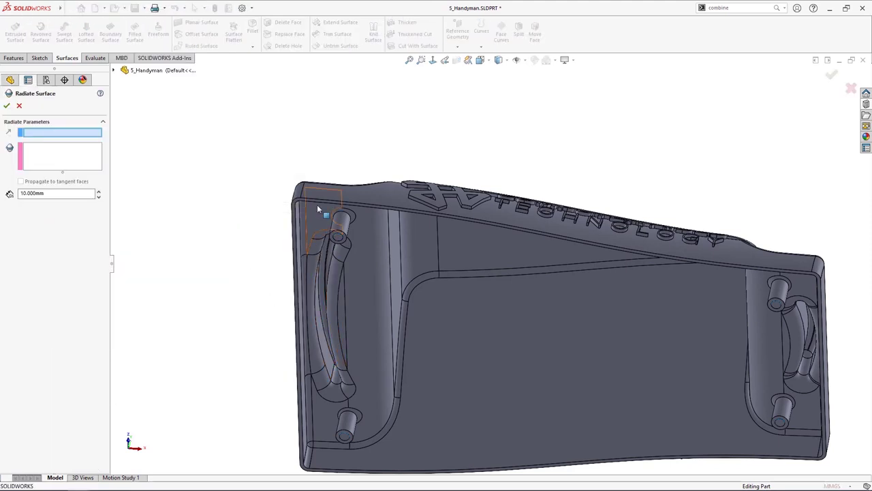
scroll(323, 202, down, 3)
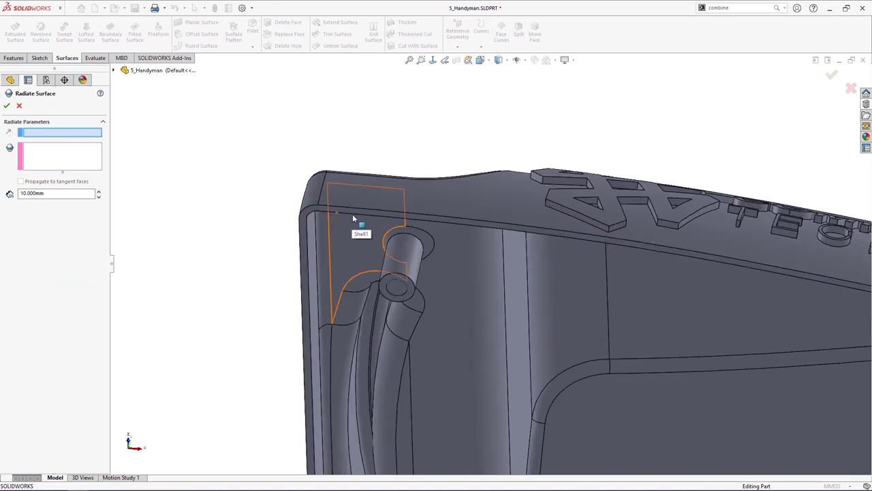
scroll(292, 195, up, 3)
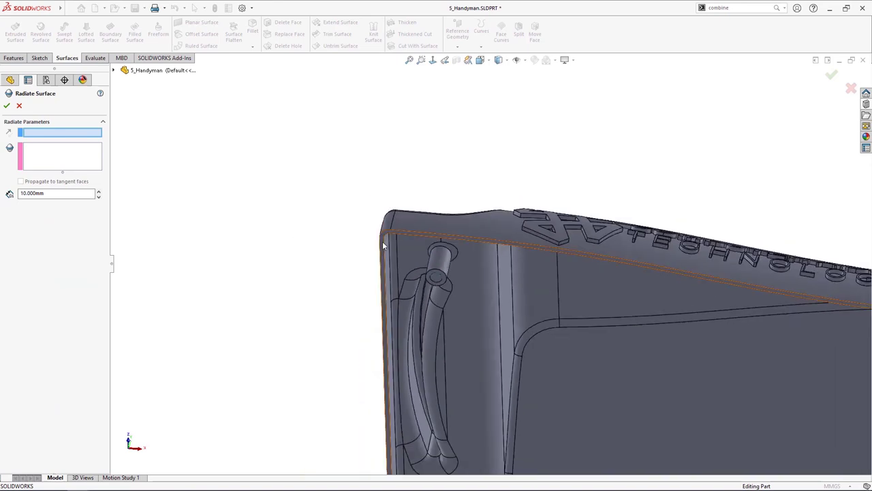
click(383, 248)
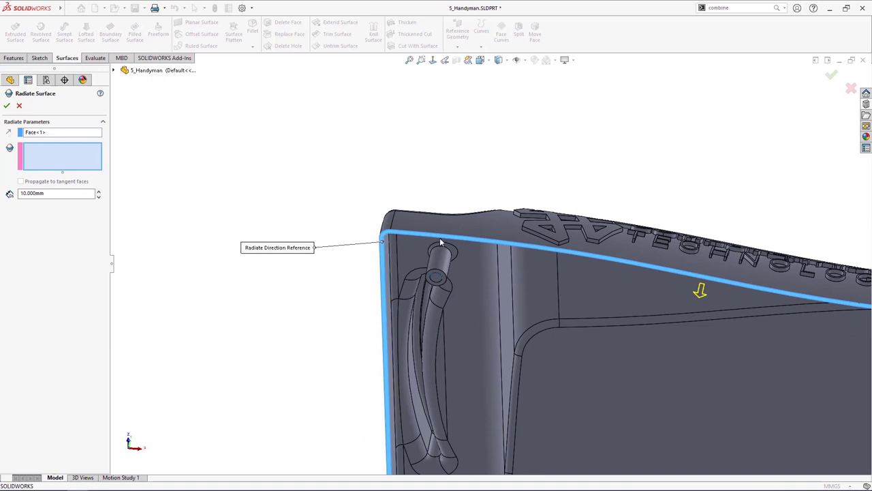
click(461, 241)
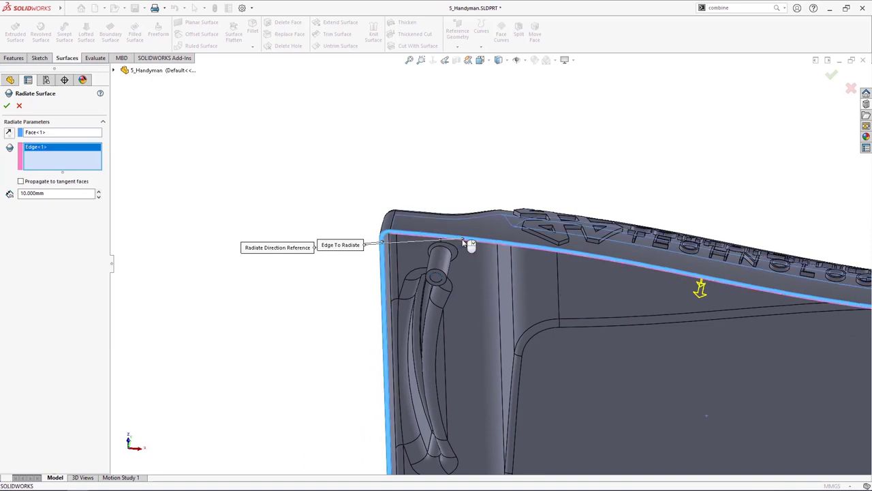
Step: Replace the radiate direction reference with the Top Plane
scroll(632, 319, up, 3)
middle_drag(614, 314, 614, 351)
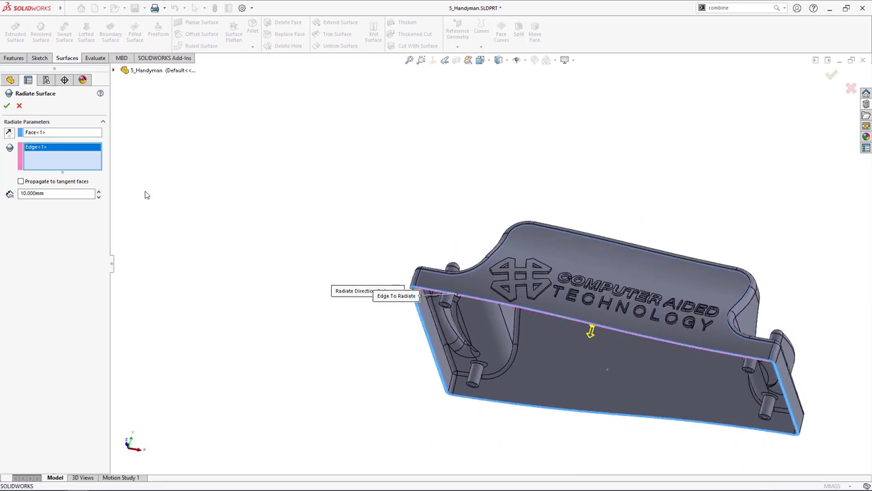
click(61, 132)
right_click(62, 132)
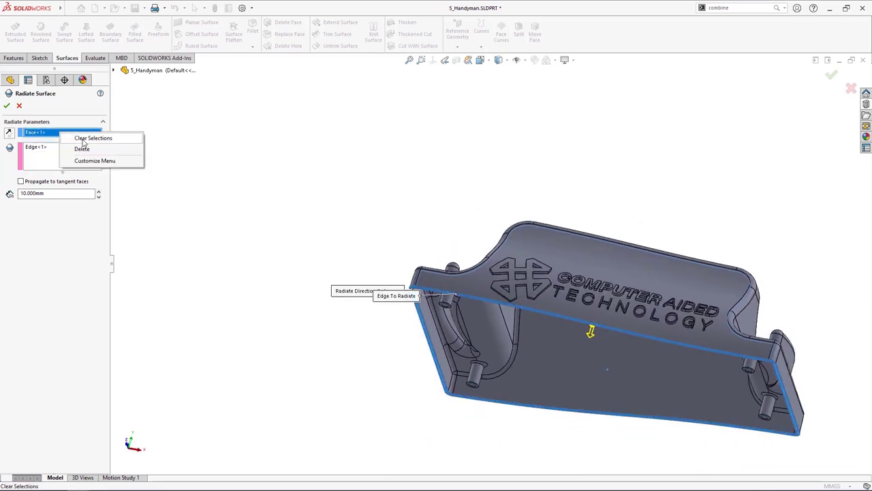
click(85, 137)
click(121, 70)
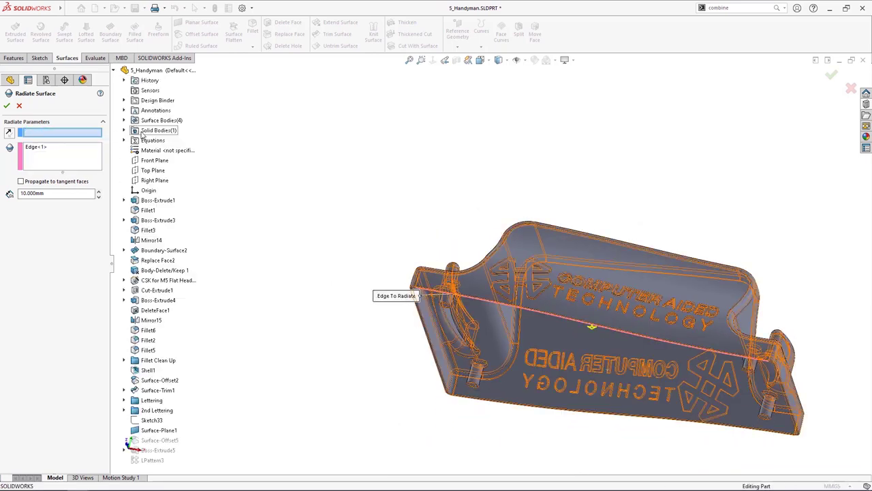
click(153, 170)
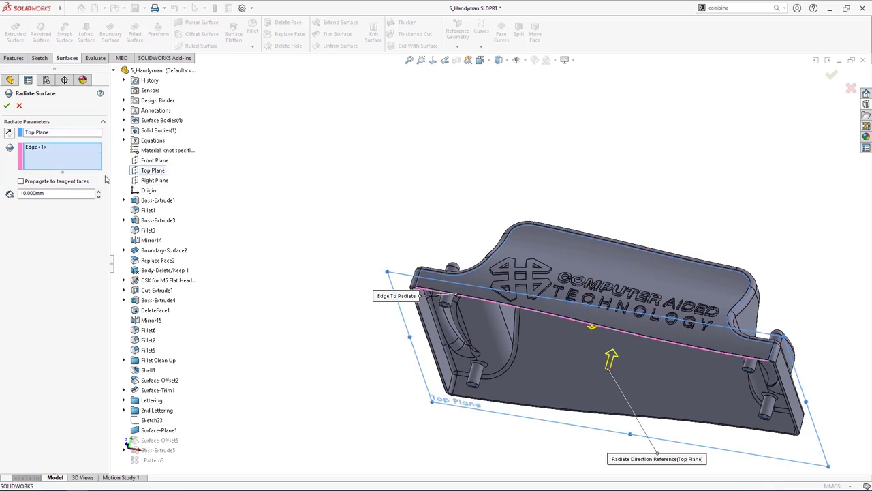
Step: Complete the radiate surface with propagation to tangent faces, an outward-flipped direction and a larger radiate distance
click(21, 181)
middle_drag(261, 273, 420, 389)
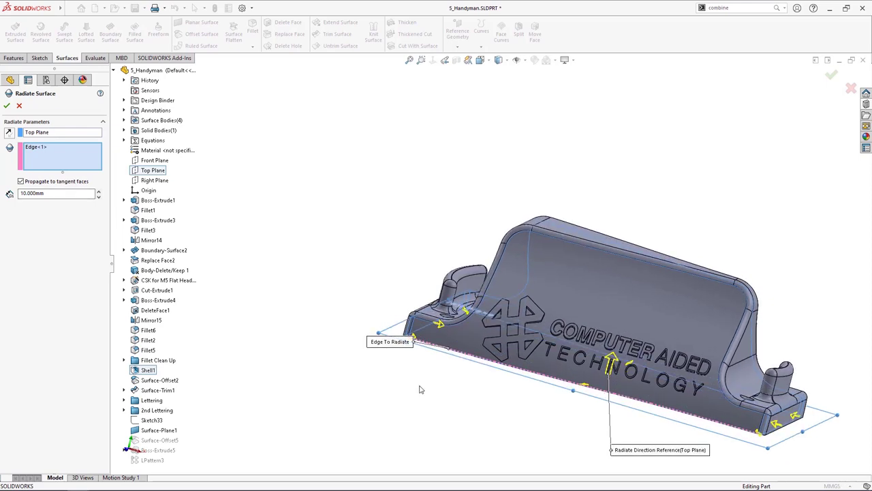
click(9, 134)
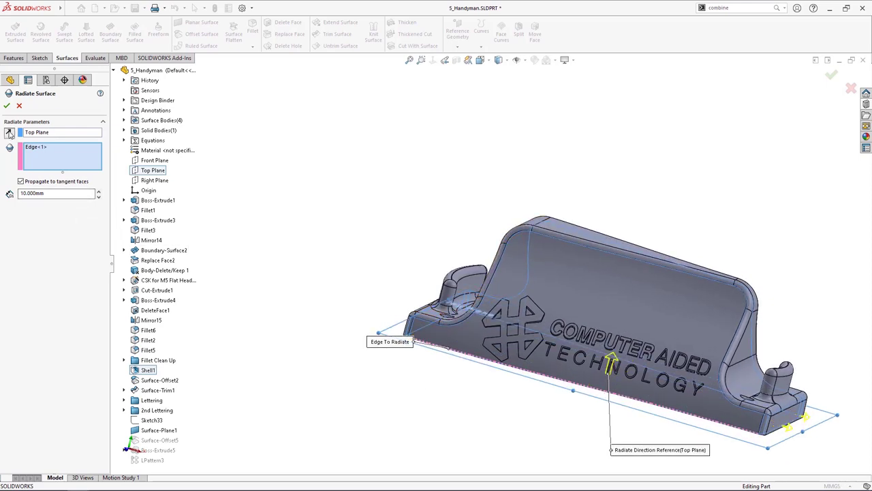
drag(71, 193, 2, 196)
click(6, 106)
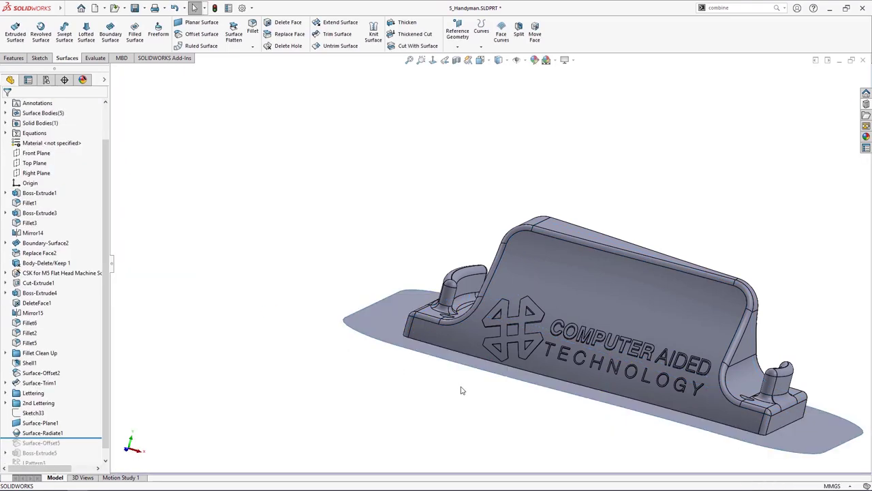
Step: Start a Knit Surface and select the radiate surface surrounding the housing's bottom rim
middle_drag(468, 371, 477, 204)
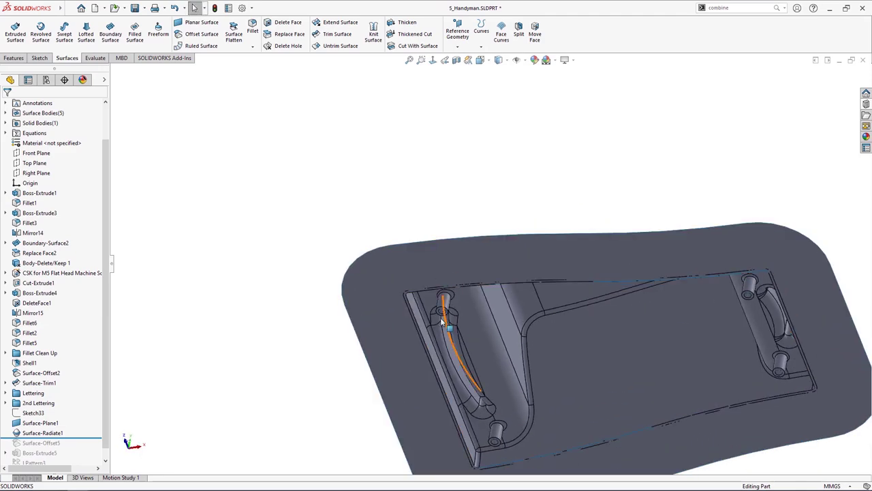
scroll(452, 300, down, 3)
scroll(452, 300, up, 5)
middle_drag(513, 360, 486, 321)
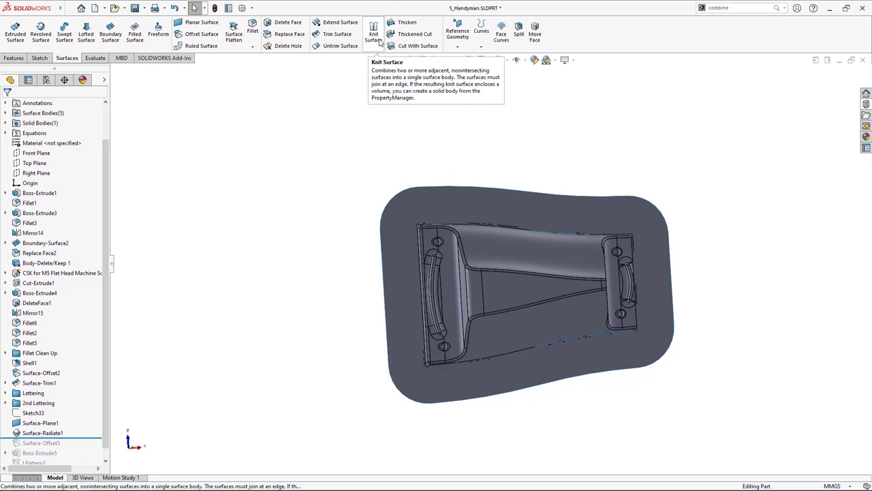
click(379, 43)
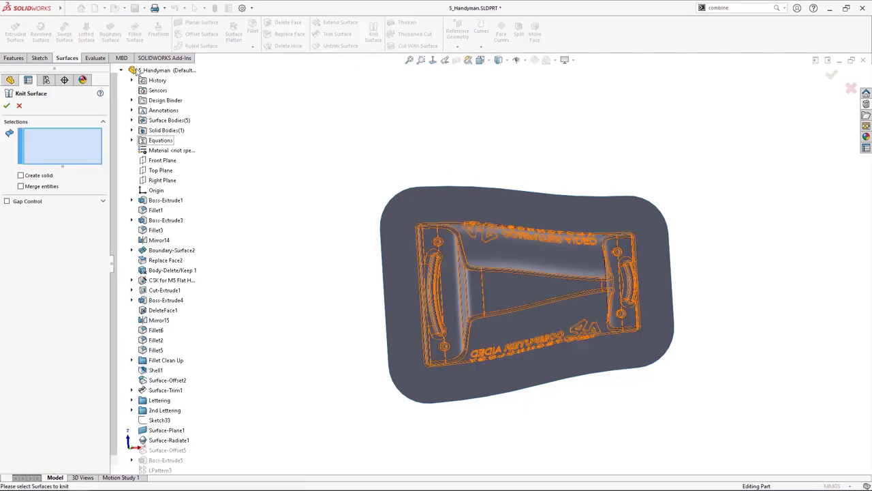
click(121, 71)
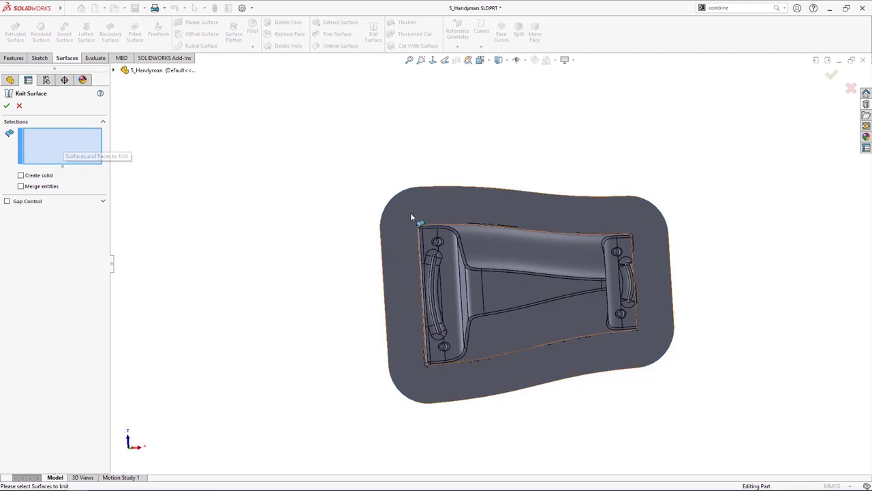
click(439, 210)
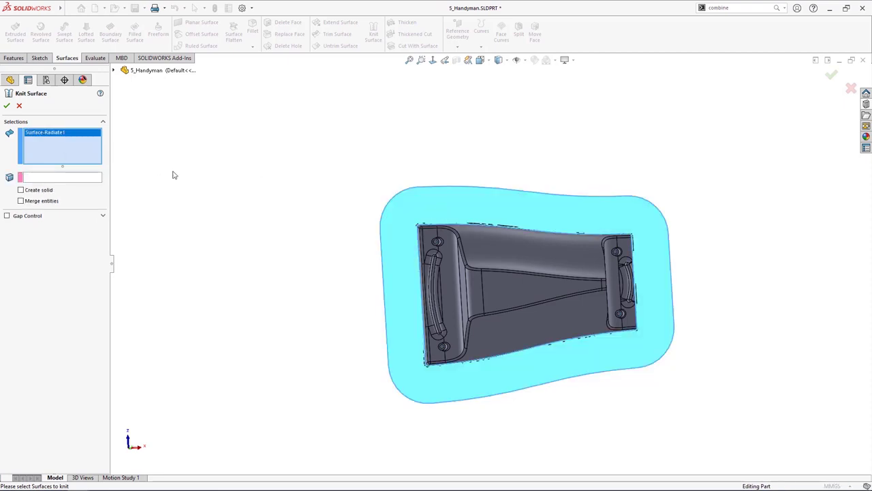
click(57, 181)
click(55, 180)
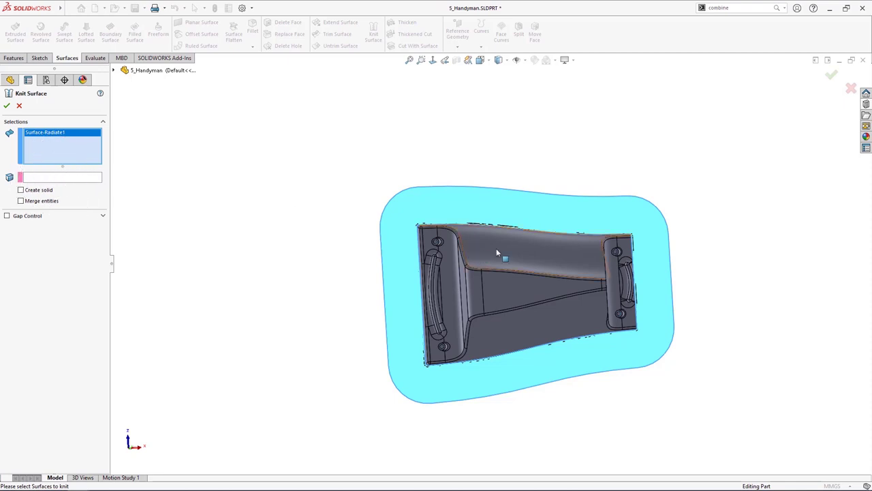
Step: Add the four planar surfaces at the screw boss ends to the surfaces to knit
scroll(450, 244, down, 5)
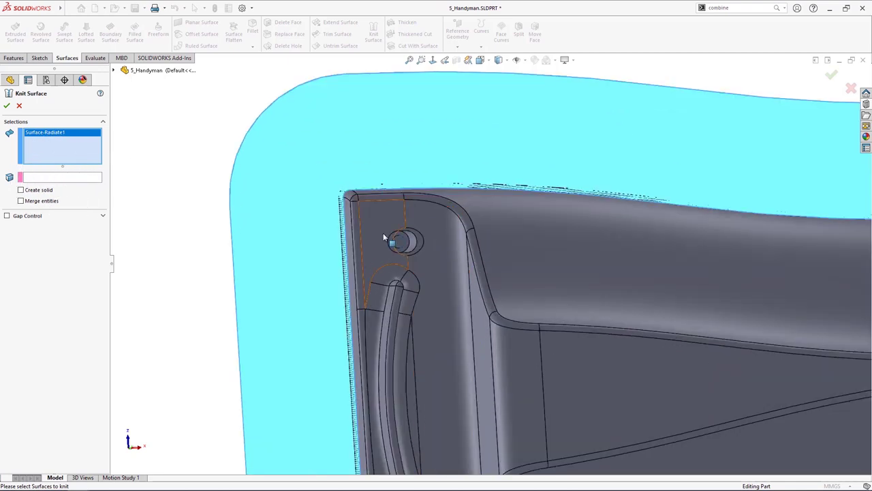
click(426, 306)
scroll(453, 375, up, 3)
scroll(462, 398, down, 3)
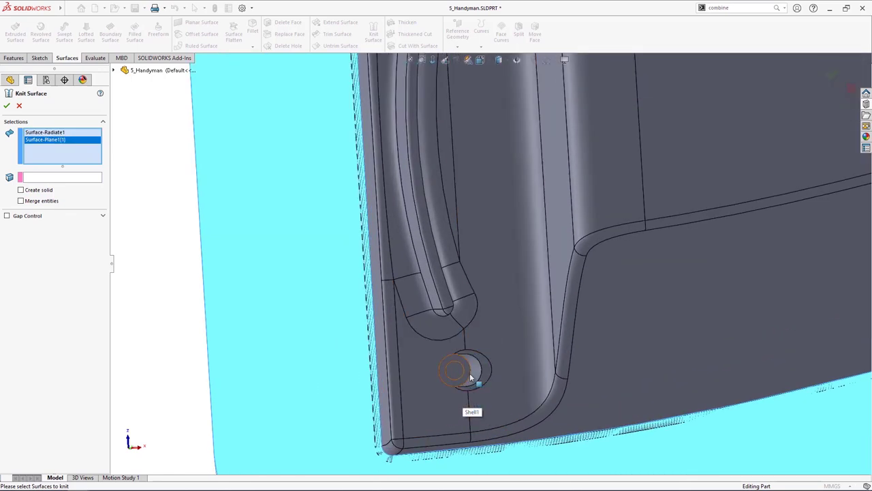
click(464, 367)
scroll(604, 360, up, 3)
scroll(755, 192, down, 2)
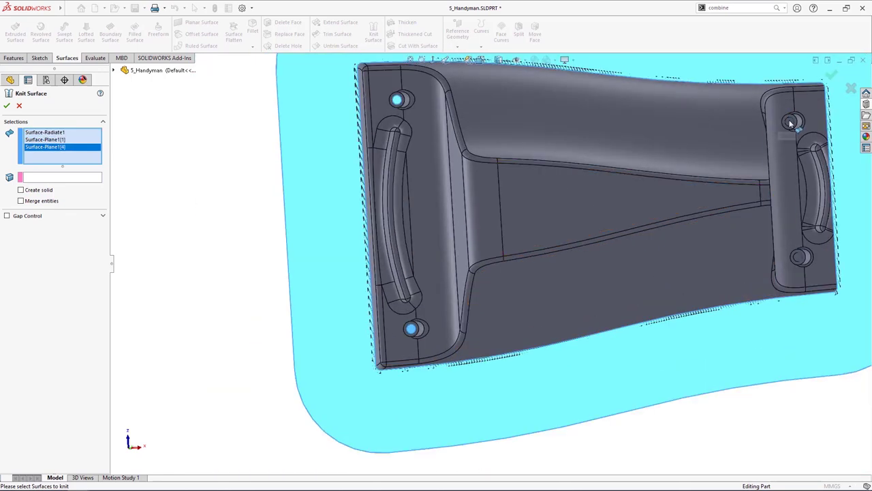
click(791, 121)
click(799, 259)
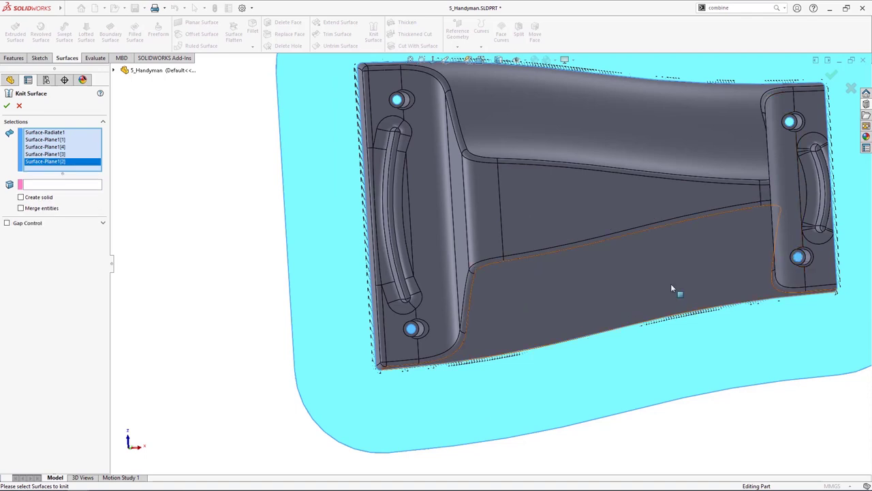
Step: Set the tapered flat face inside the housing's top as the seed face and complete the Knit Surface
scroll(671, 283, up, 3)
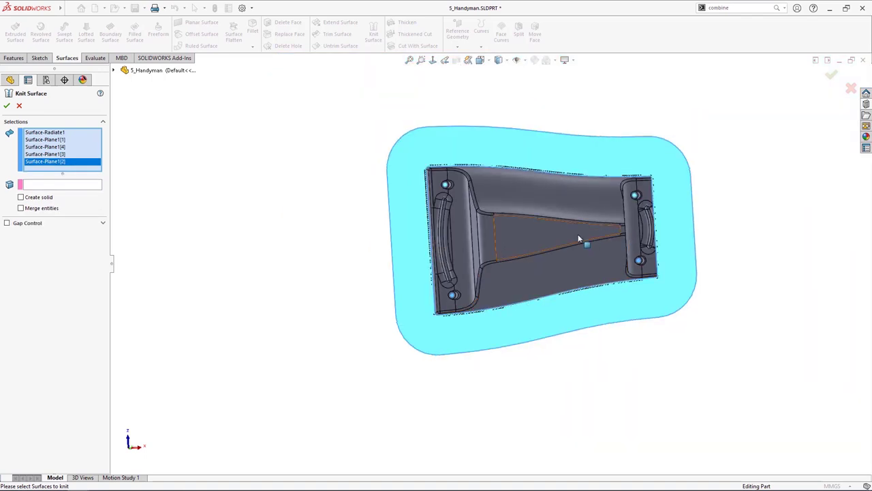
click(48, 185)
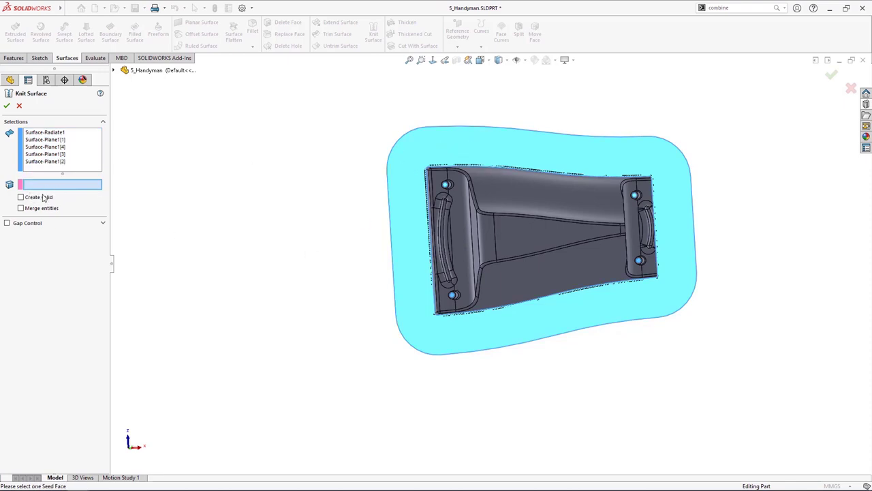
click(538, 240)
middle_drag(501, 276, 405, 310)
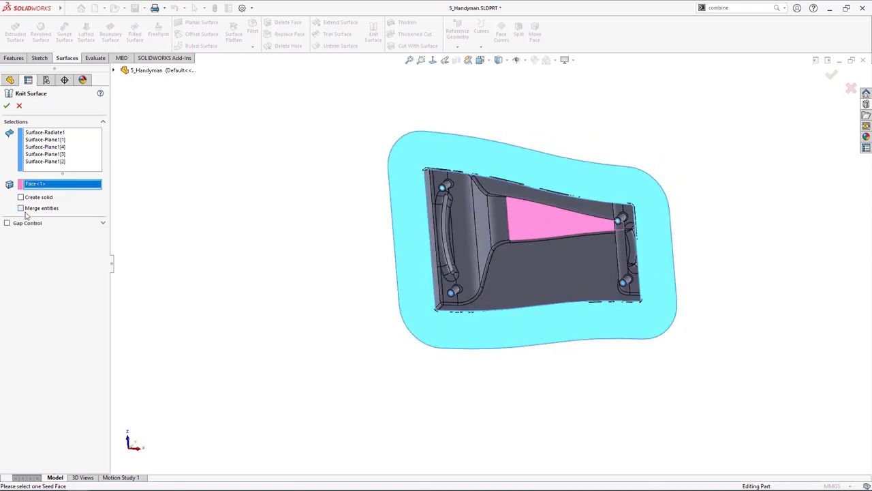
click(7, 106)
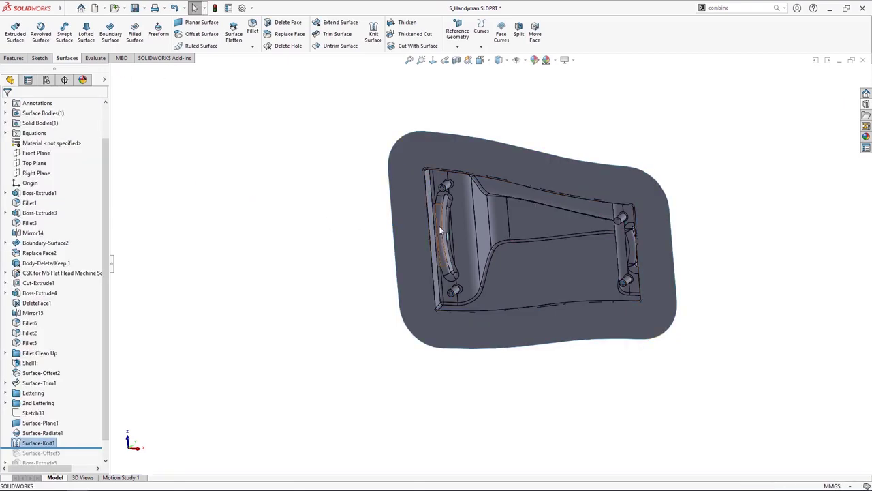
Step: Inspect the knit surface from outside and underneath, comparing its inner shell with the solid housing
middle_drag(439, 226, 374, 341)
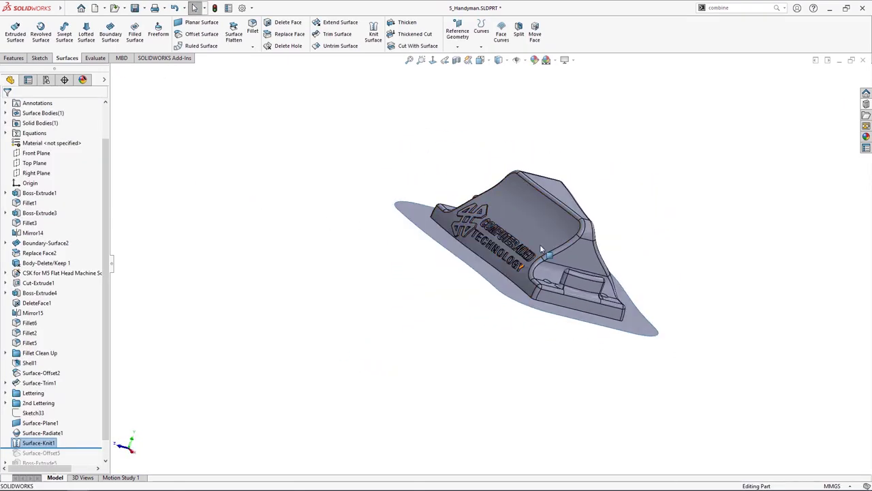
middle_drag(547, 238, 419, 264)
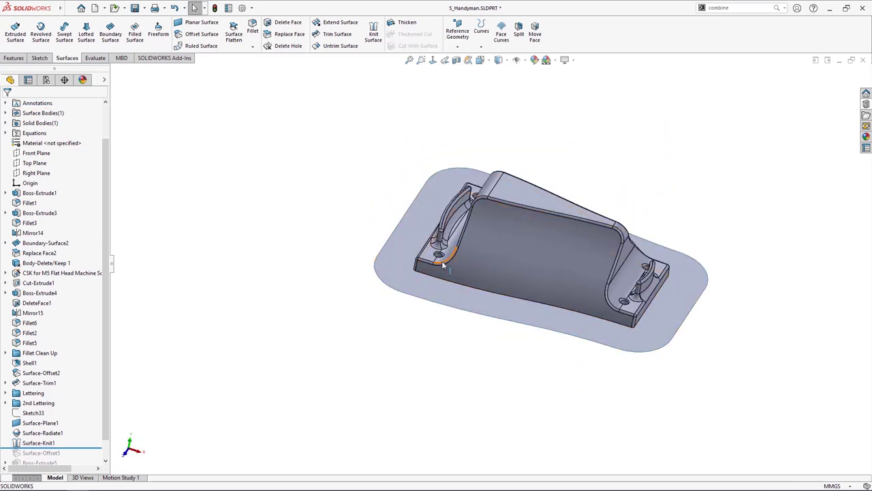
middle_drag(587, 295, 505, 209)
click(506, 223)
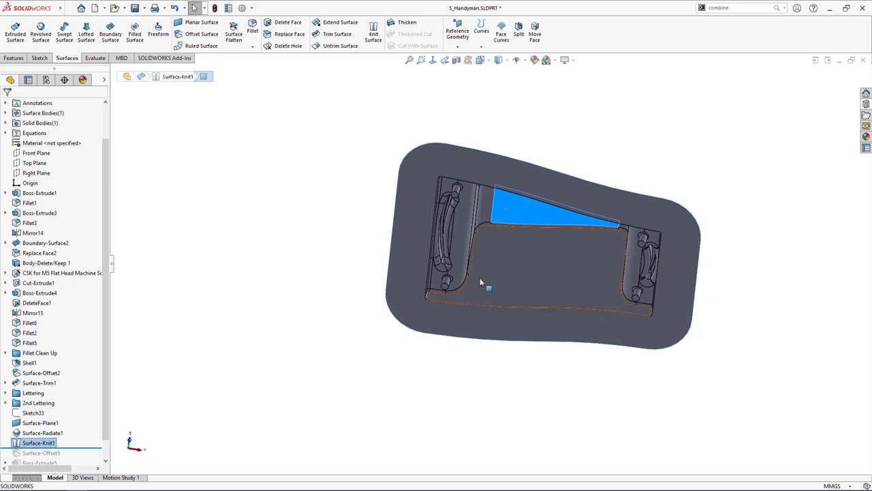
middle_drag(479, 282, 452, 359)
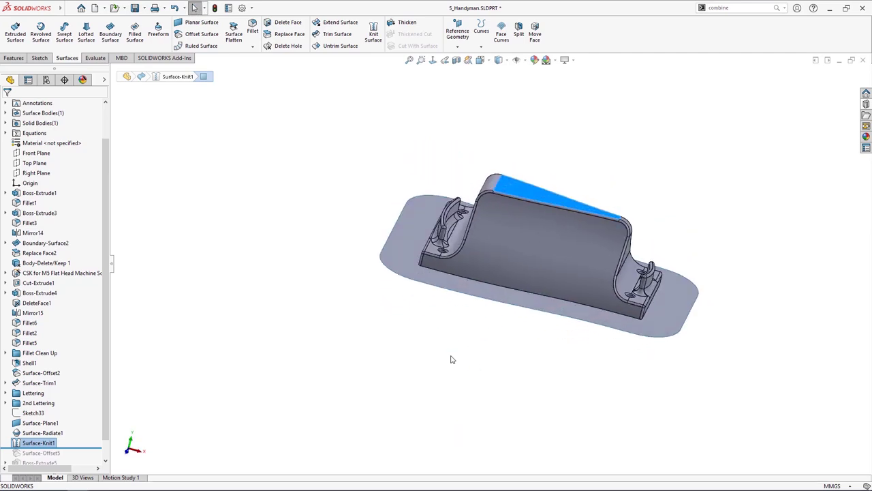
click(452, 358)
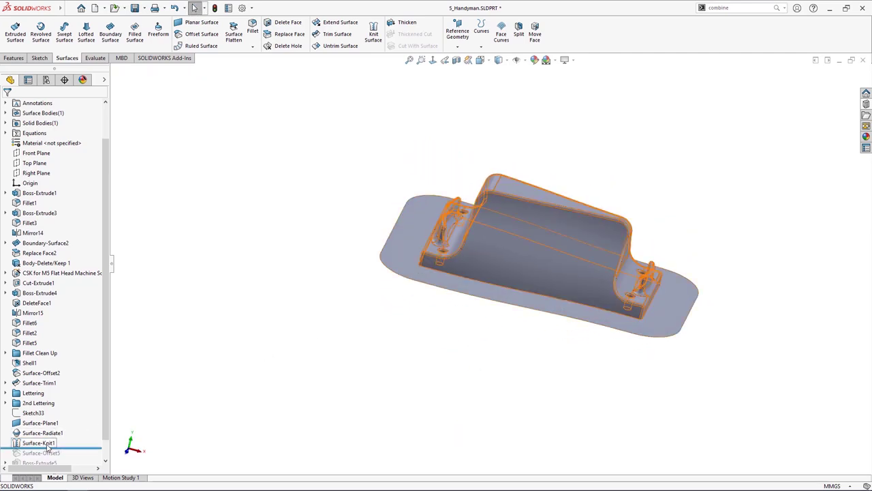
click(565, 246)
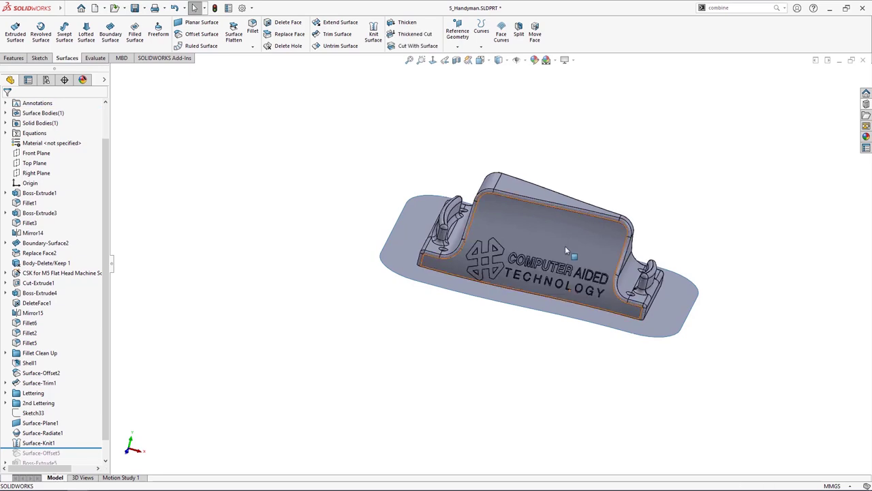
Step: Roll the feature history forward past LPattern3 to bring back the offset surface, the rib extrusion and the rib pattern
scroll(77, 398, down, 1)
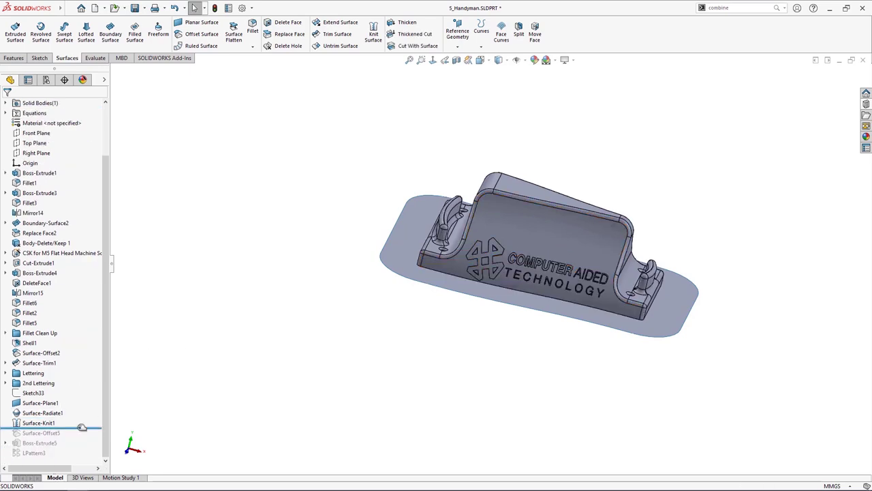
middle_drag(519, 297, 61, 438)
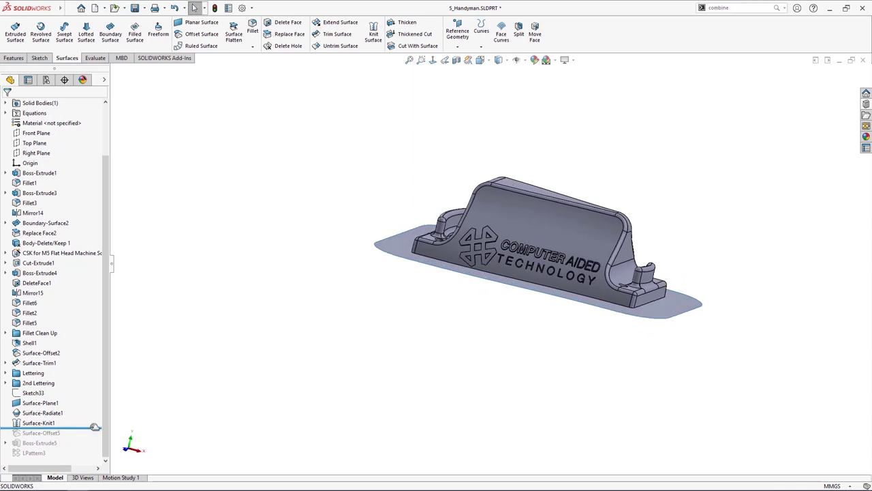
drag(90, 428, 89, 461)
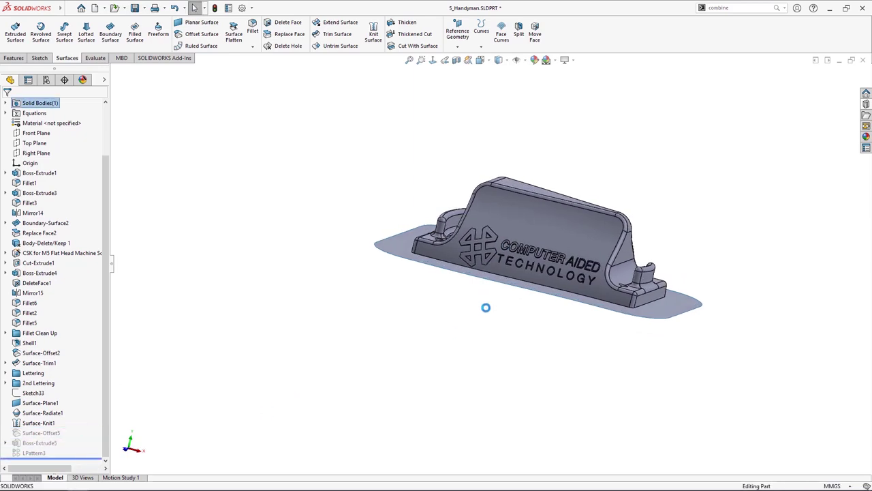
middle_drag(479, 307, 469, 356)
scroll(511, 192, down, 5)
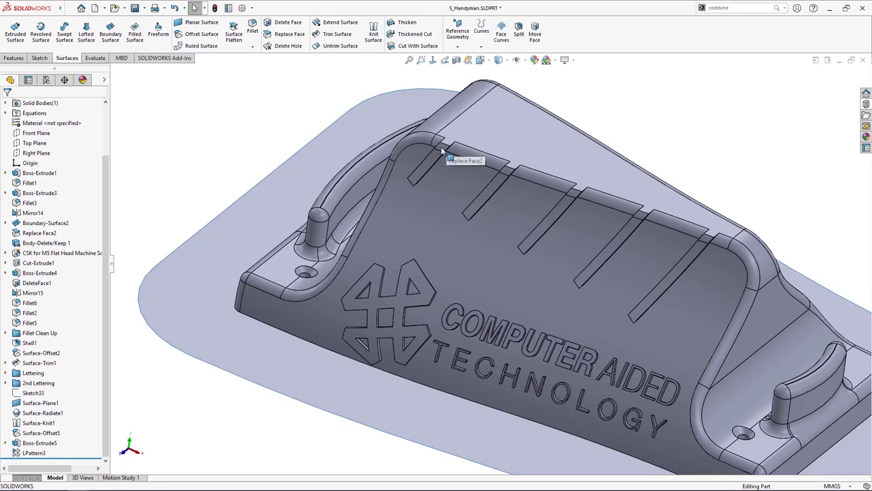
middle_drag(473, 249, 477, 272)
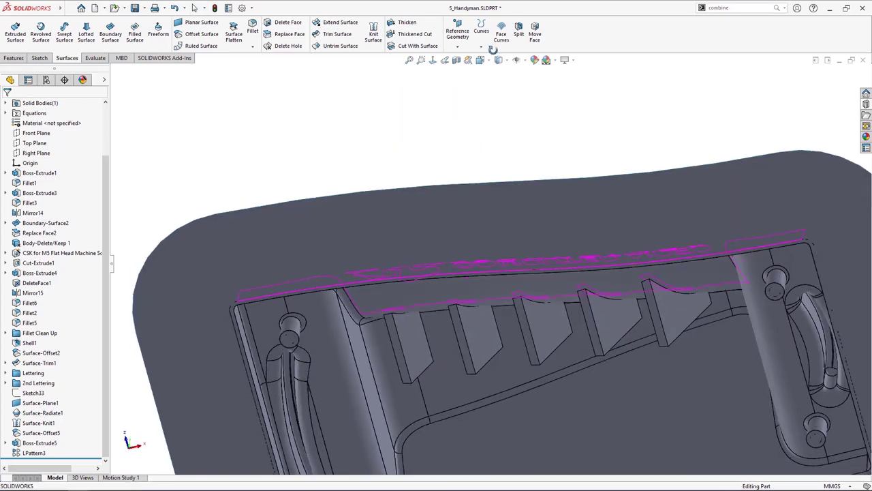
scroll(514, 362, up, 2)
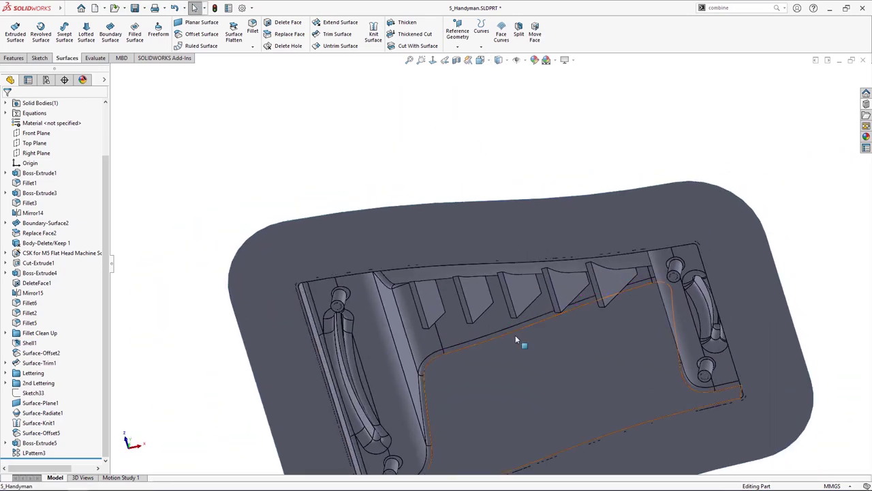
scroll(491, 348, up, 2)
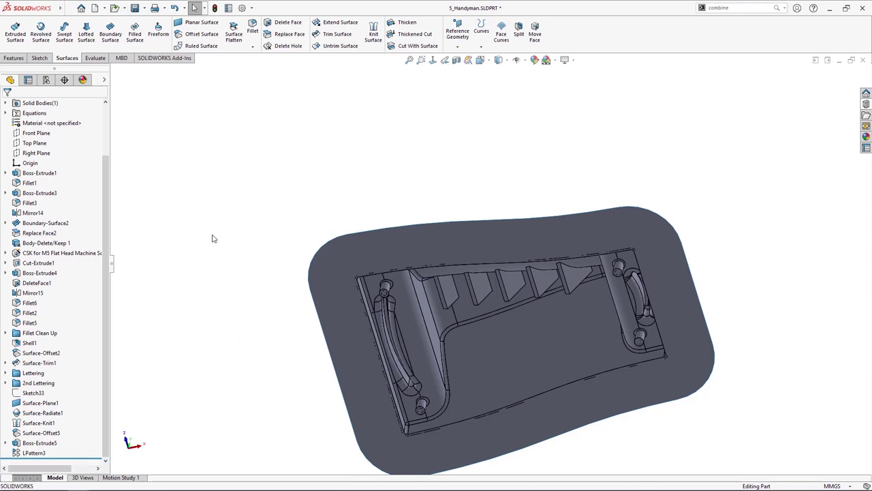
Step: Cut the solid housing with the knit surface, trimming the ribs that protrude into the interior, and check the underside
click(397, 46)
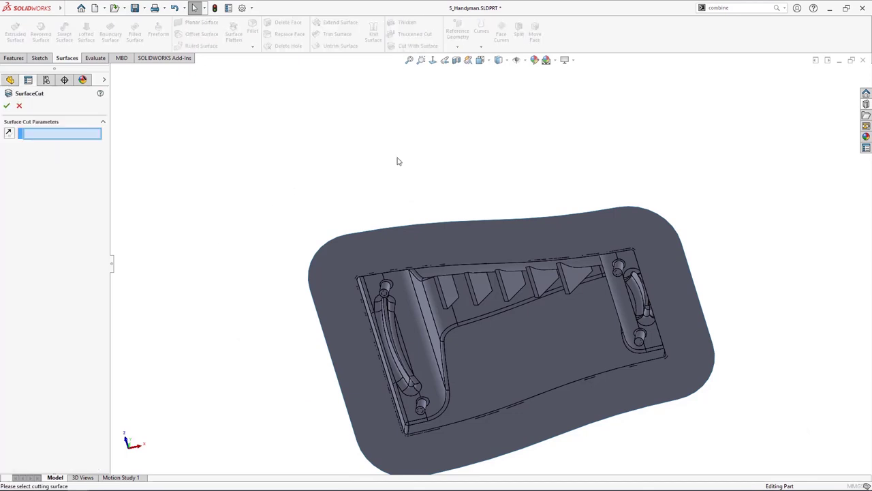
click(358, 246)
middle_drag(358, 246, 306, 359)
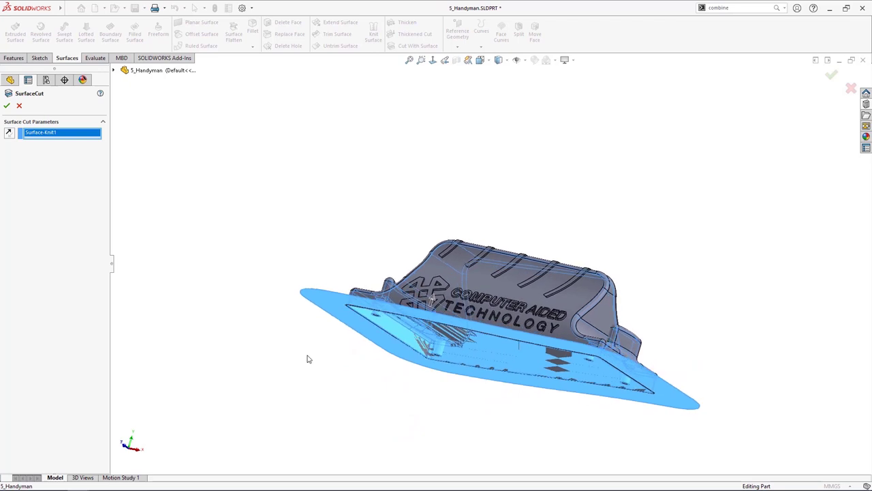
click(7, 106)
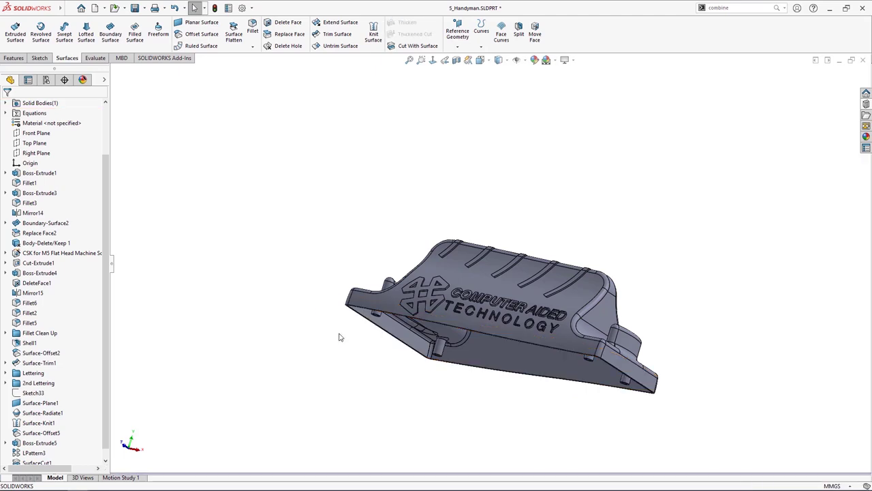
middle_drag(340, 337, 385, 240)
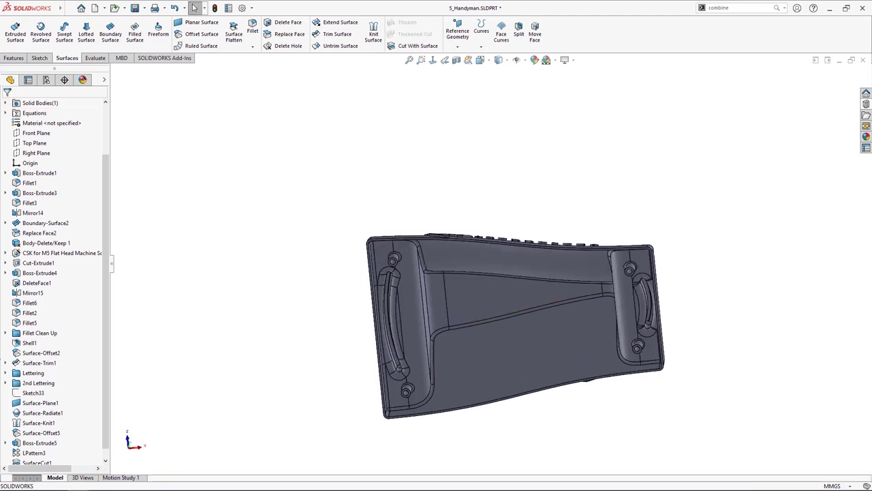
scroll(44, 413, down, 1)
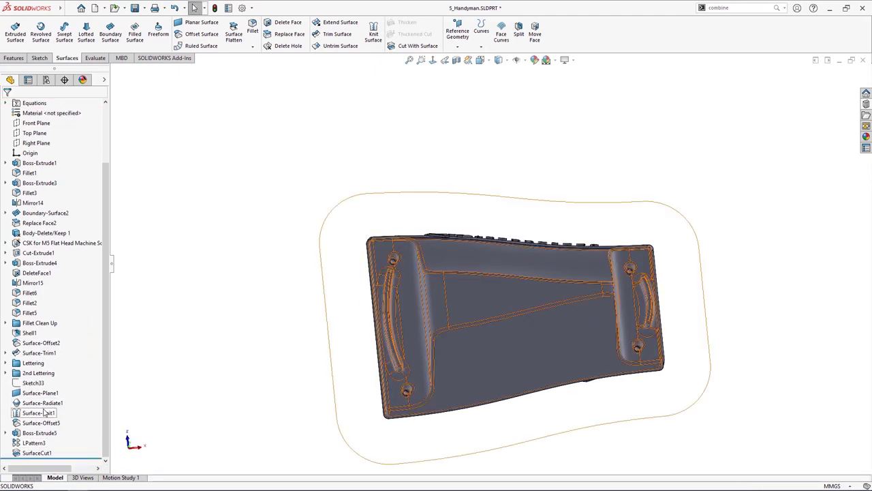
mouse_move(21, 414)
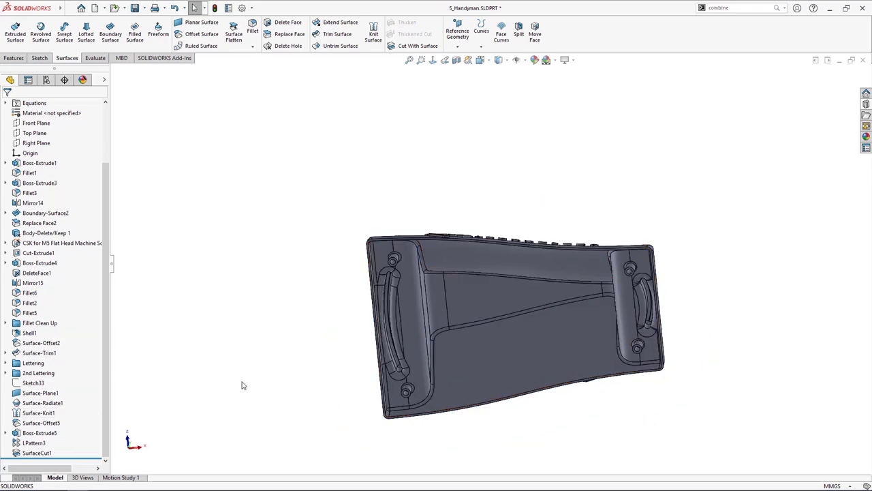
Step: Show the 6_Handyman part in isometric view and review the ribs on its housing
key(ctrl+7)
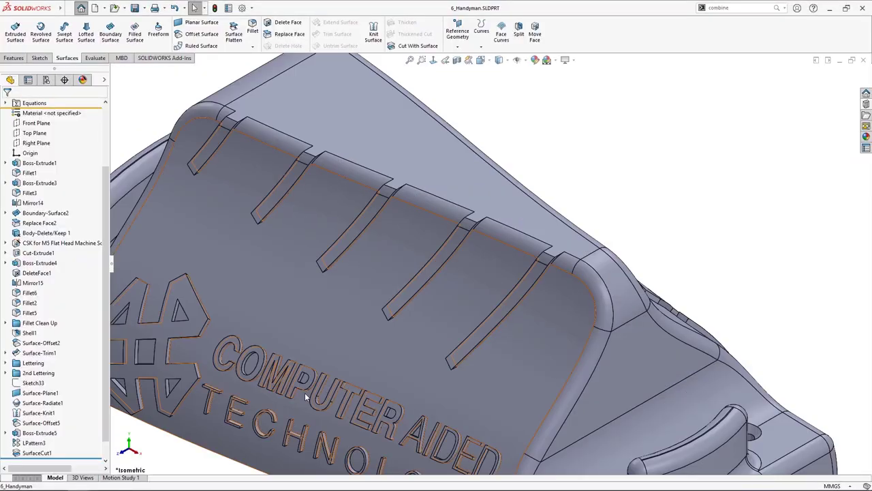
click(254, 296)
middle_drag(253, 296, 221, 179)
click(222, 179)
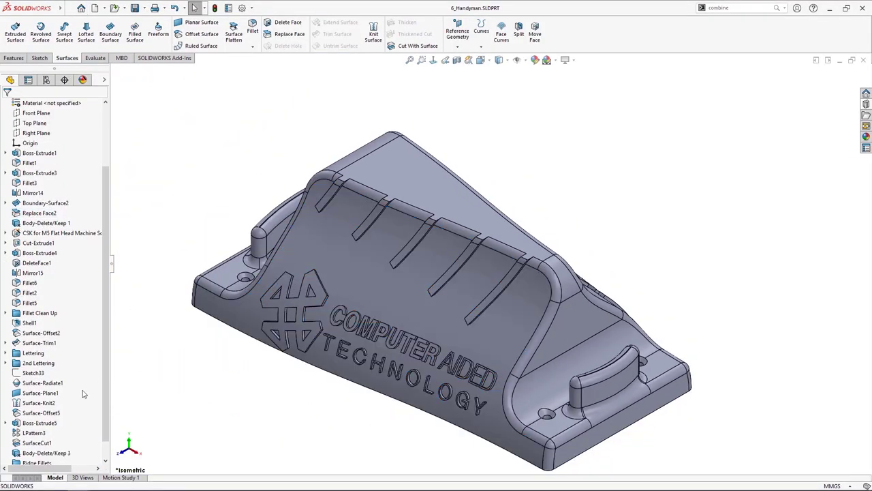
Step: Compare Sketch34 with Sketch33 and examine how the Sketch33 line runs along the top face's front edge across the ribs
scroll(48, 398, down, 2)
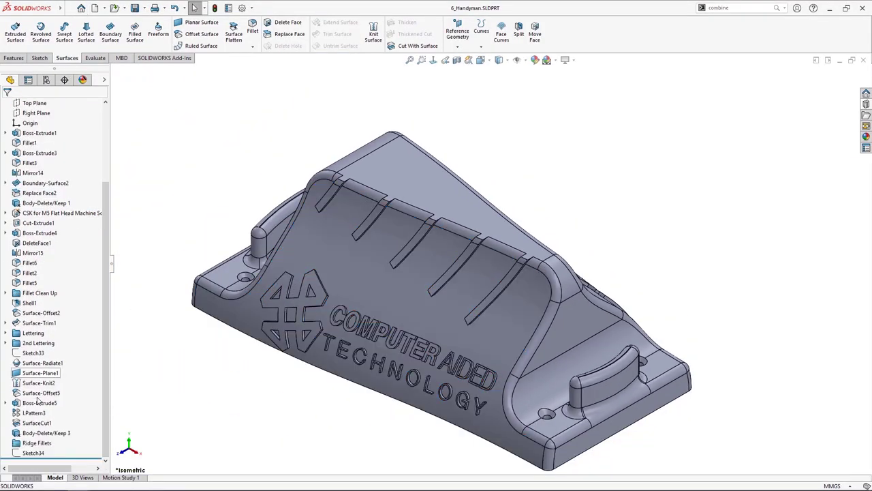
click(33, 452)
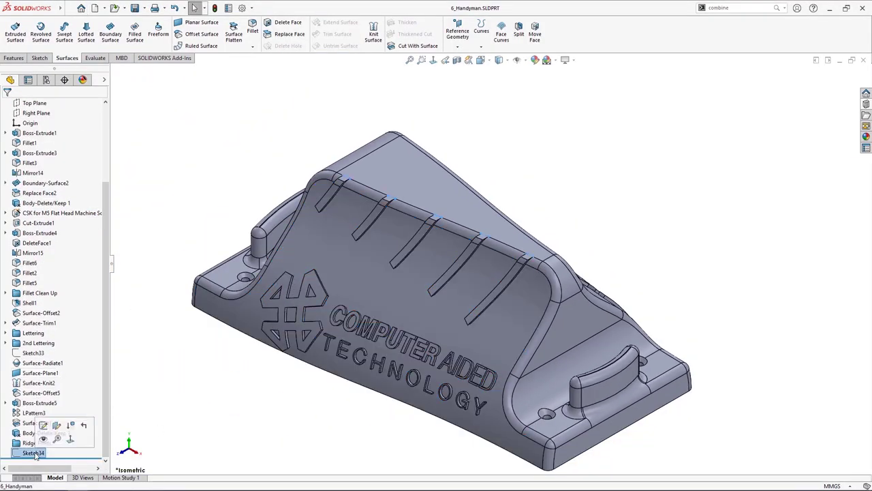
click(33, 352)
scroll(356, 175, down, 3)
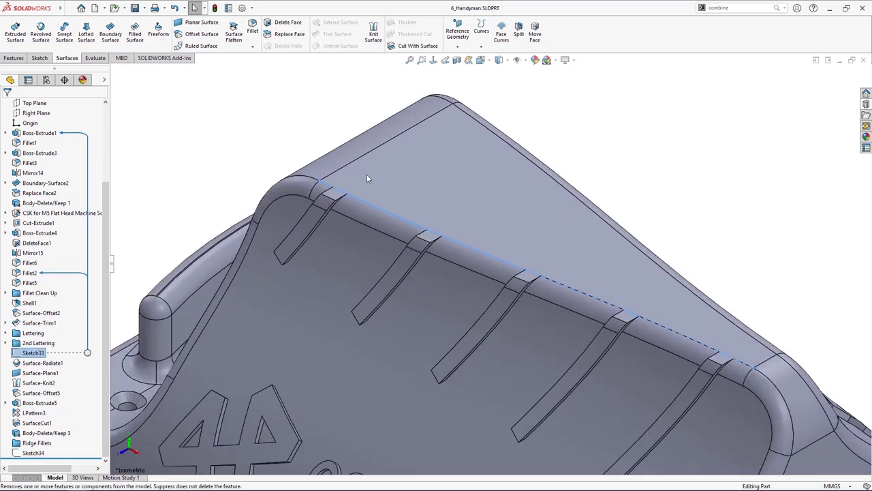
scroll(320, 205, down, 3)
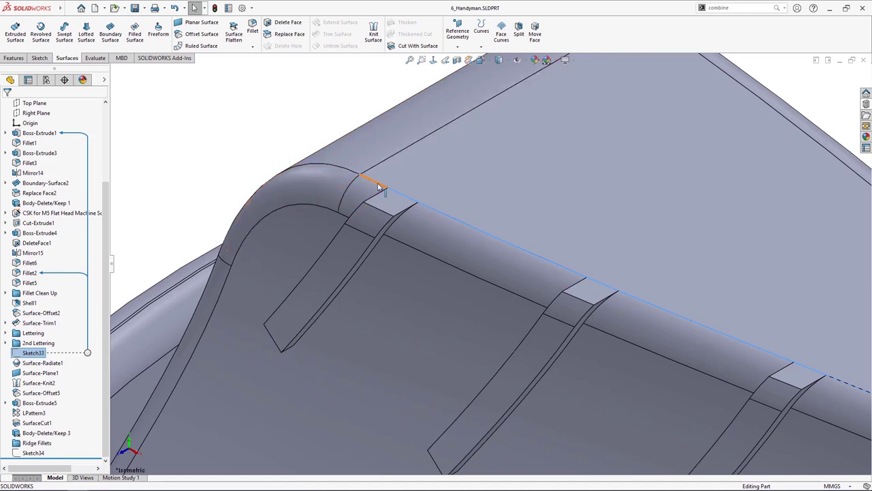
scroll(380, 186, up, 3)
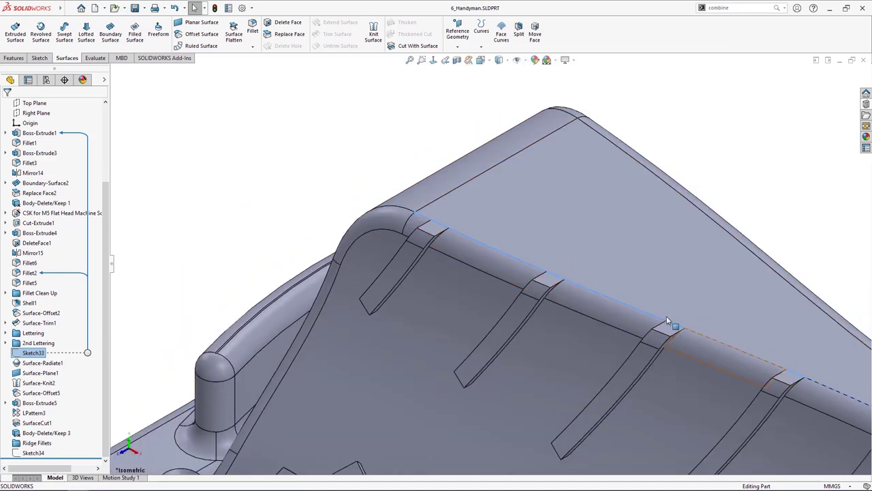
click(230, 173)
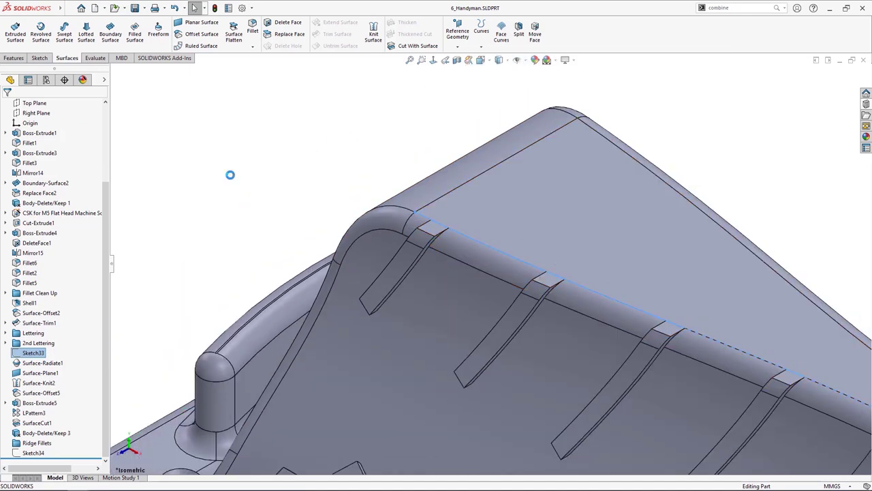
Step: Split the housing's large top face with a Split Line that projects Sketch33
click(29, 354)
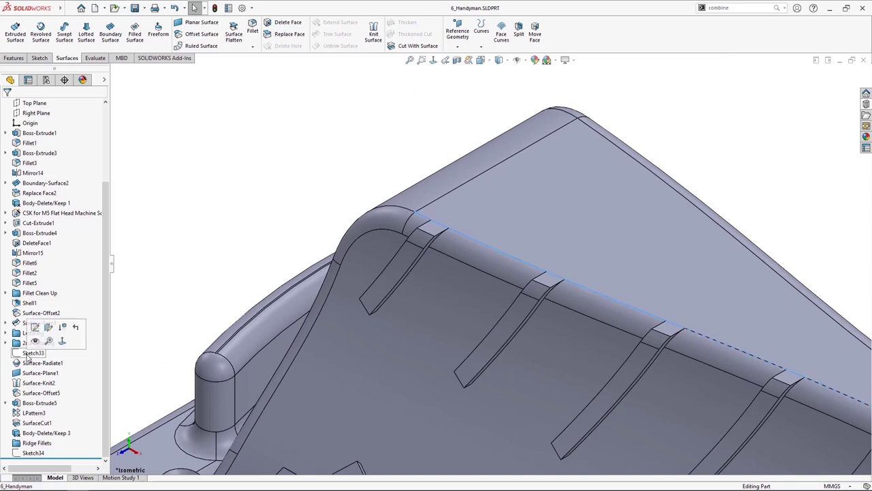
click(490, 33)
click(494, 54)
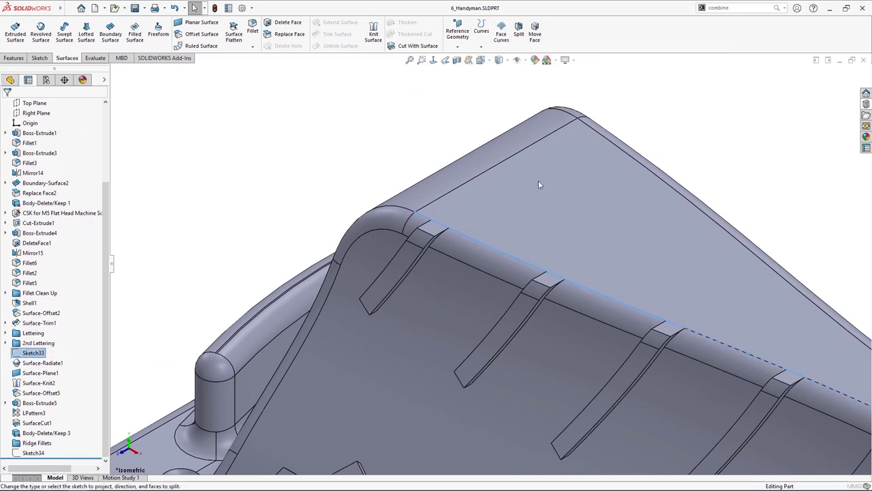
click(539, 197)
right_click(540, 198)
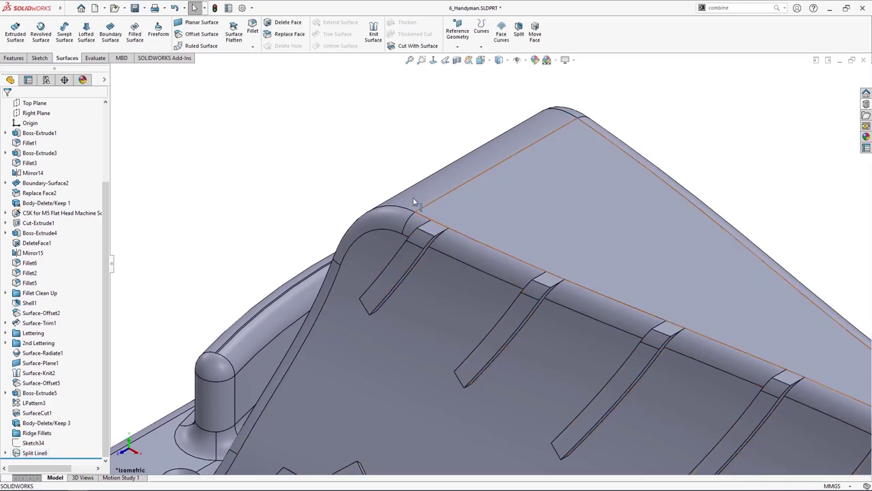
Step: Set up a face fillet between the two small upper faces of the first rib, with a Curvature Continuous profile
scroll(411, 35, up, 2)
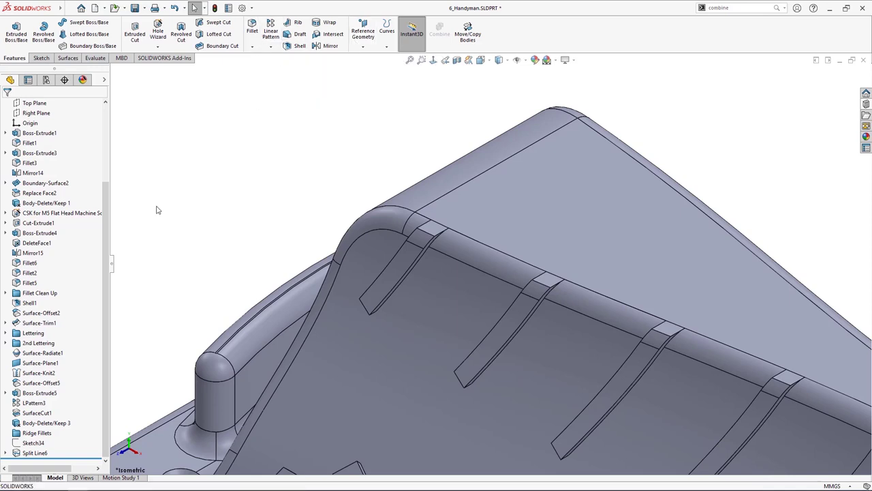
click(252, 31)
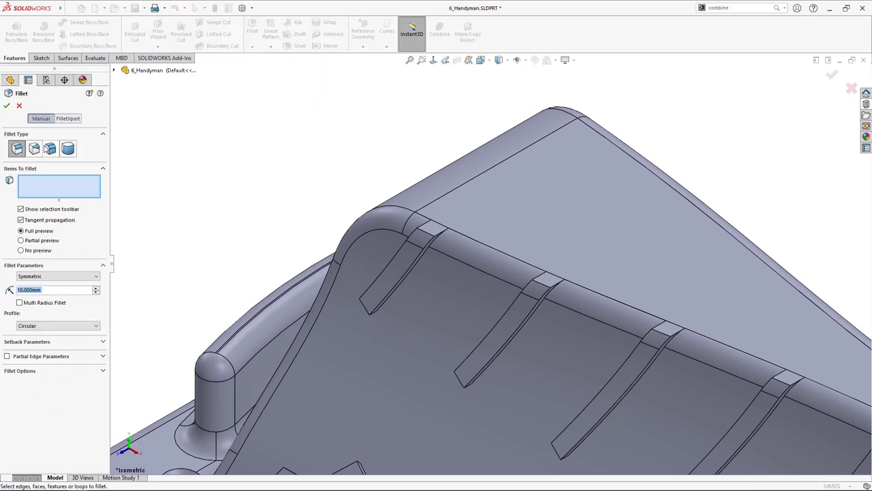
click(49, 149)
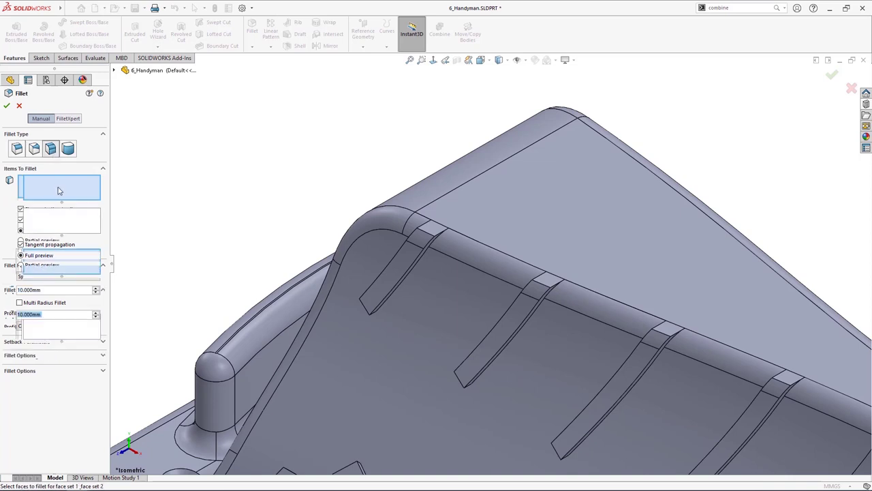
click(422, 242)
click(436, 231)
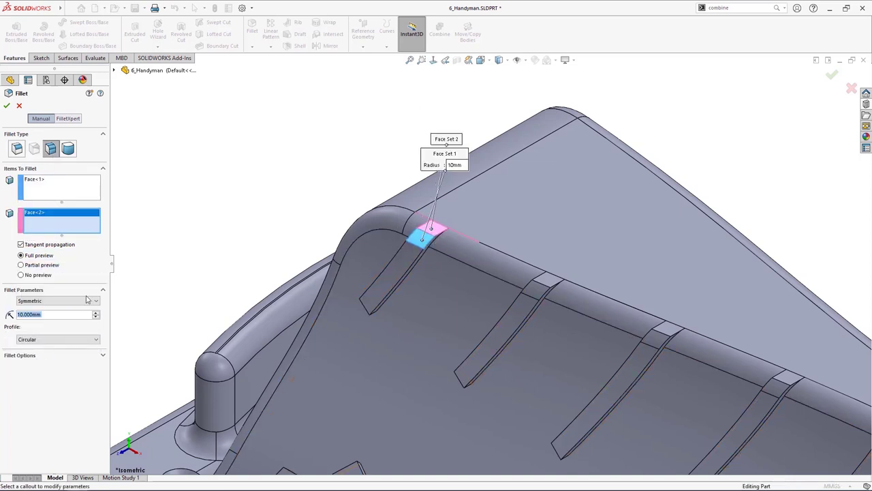
click(61, 340)
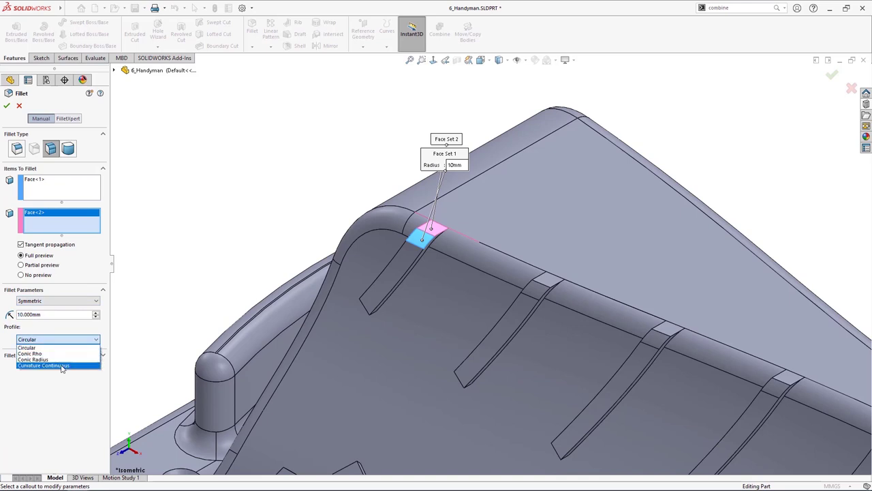
click(61, 362)
Step: Control the first rib's fillet with Hold Line, using the two outer edges of its faces, and create it
click(58, 300)
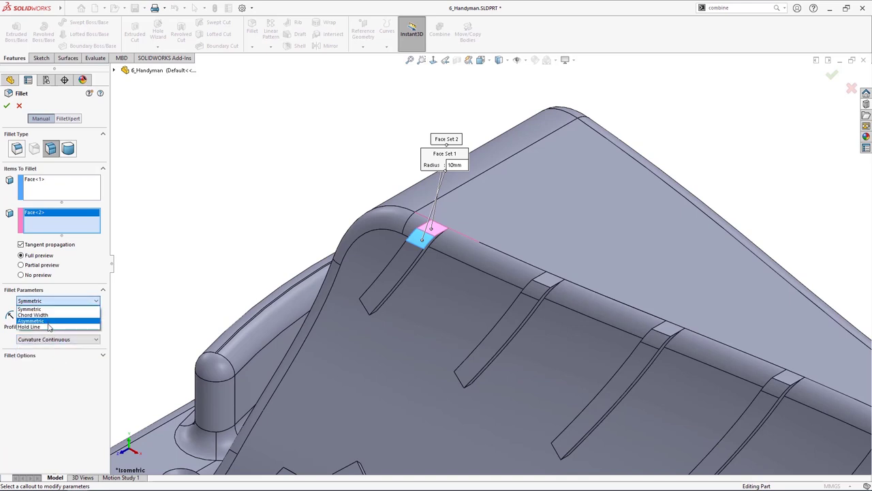
click(50, 326)
click(442, 227)
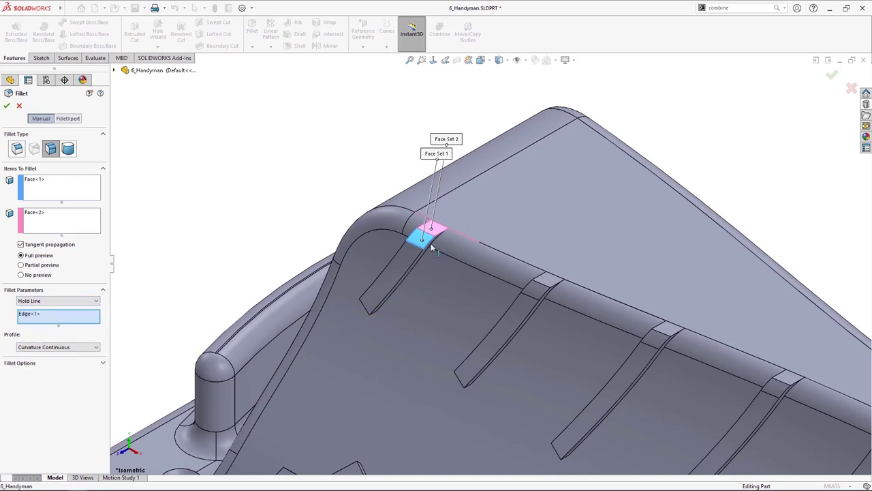
click(442, 227)
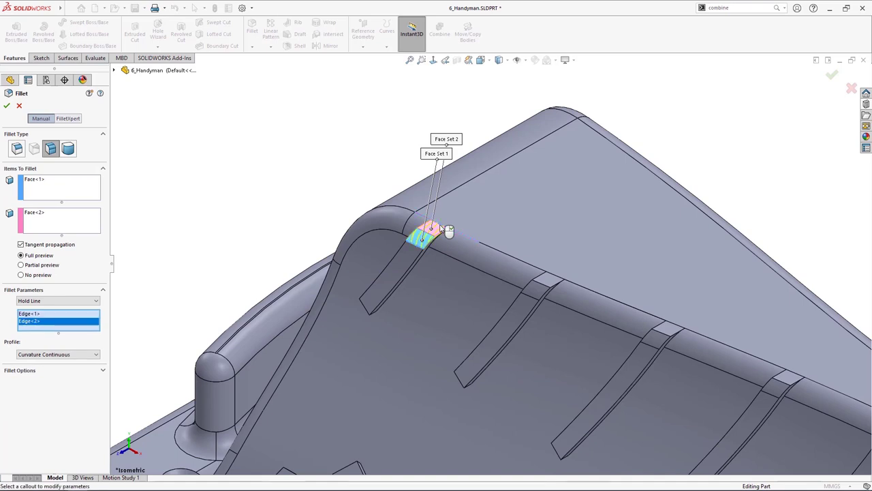
right_click(438, 243)
scroll(443, 243, down, 4)
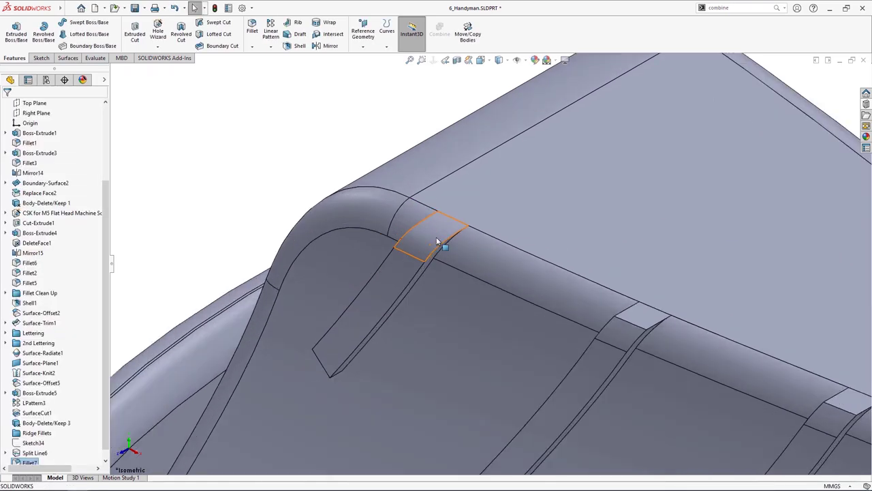
scroll(616, 355, up, 3)
scroll(580, 288, down, 2)
Step: Try the same Hold Line face fillet with Curvature Continuous profile on the second rib's two upper faces
click(392, 98)
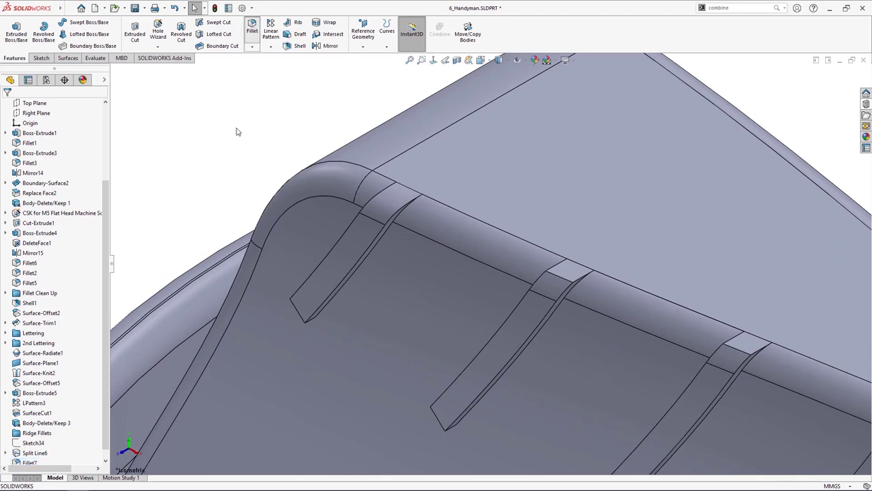
click(568, 279)
click(571, 273)
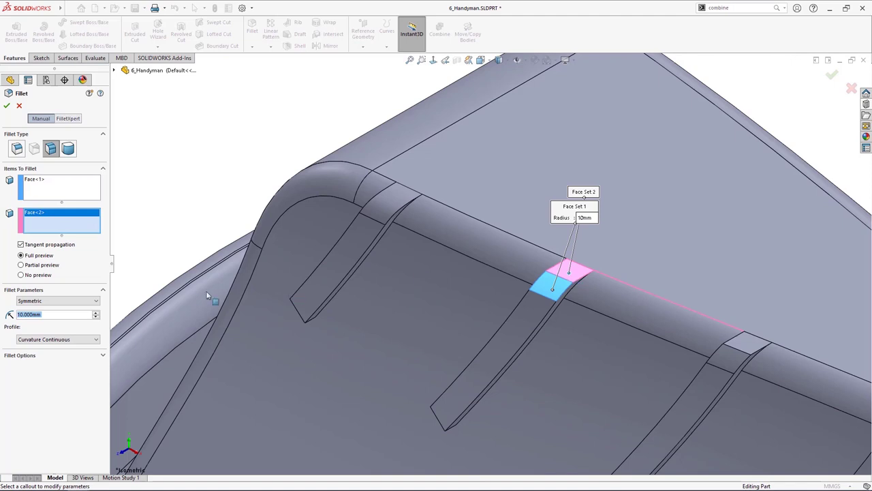
click(65, 302)
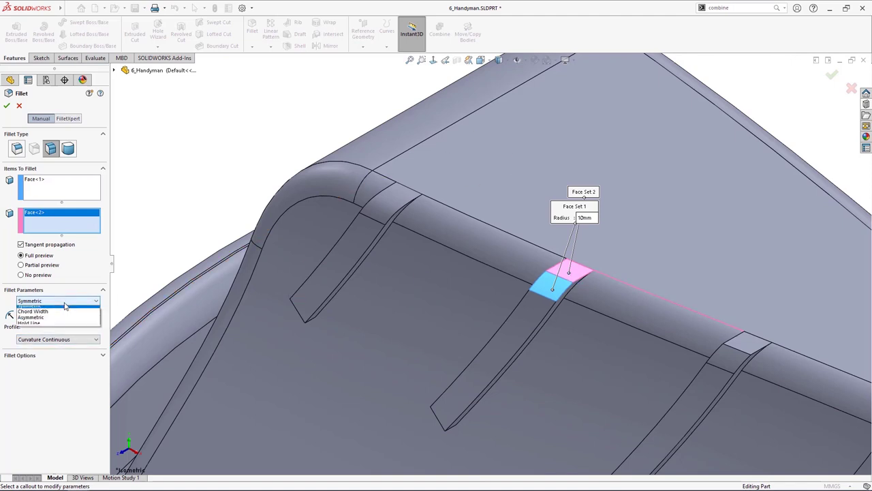
click(54, 331)
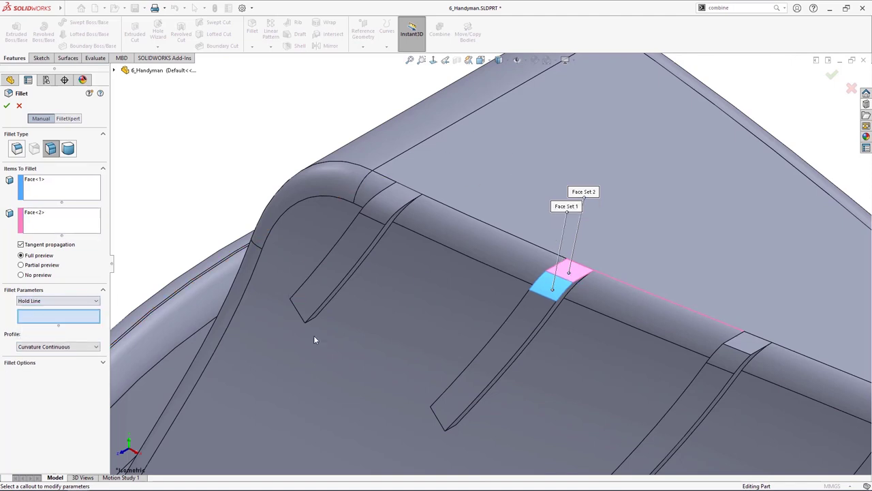
click(549, 300)
click(580, 268)
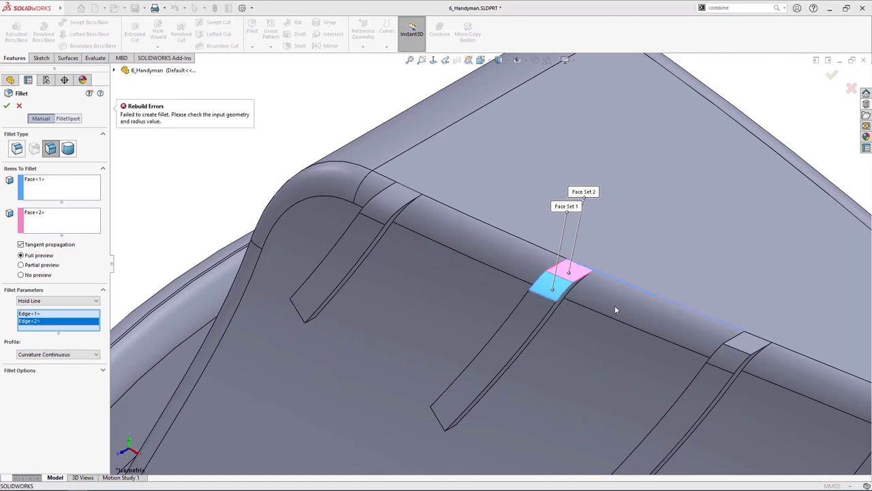
scroll(615, 310, up, 2)
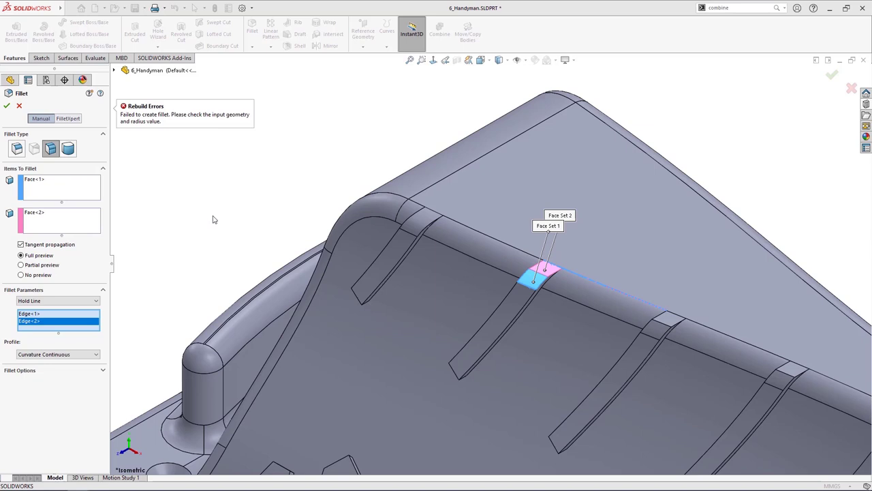
Step: Retry the second rib's fillet without tangent propagation, and cancel the command
click(21, 245)
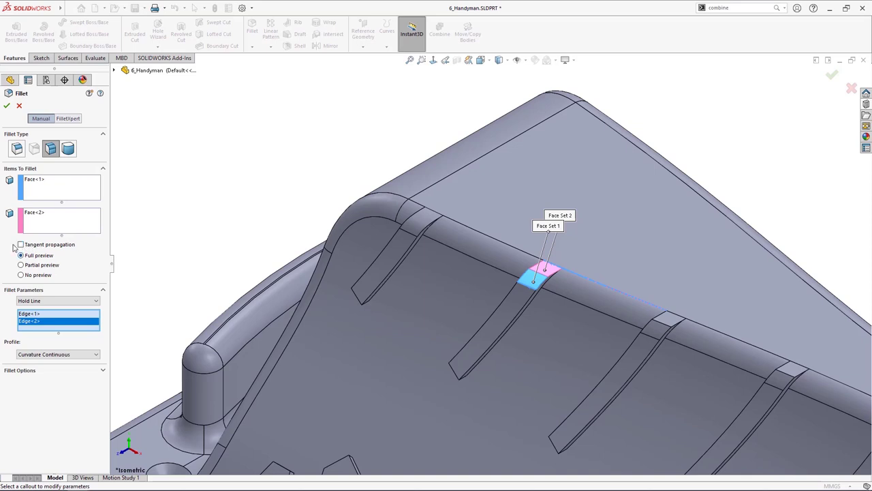
click(7, 107)
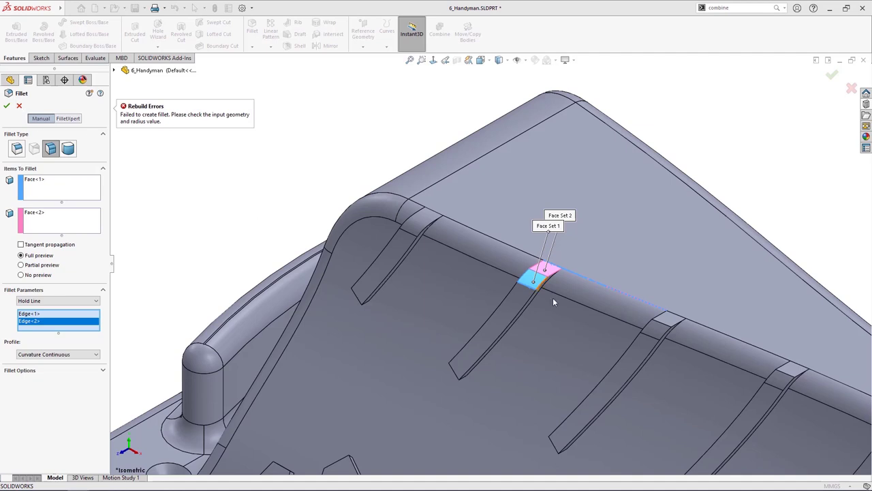
click(19, 106)
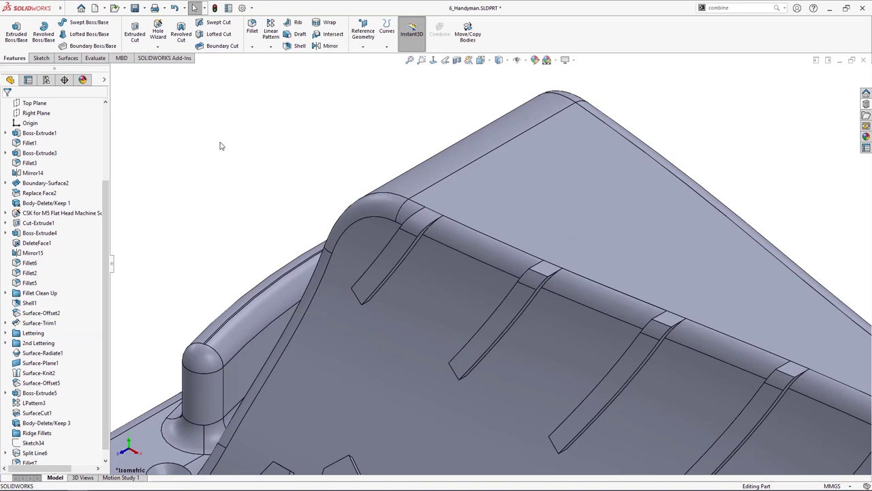
Step: Check all solids and surfaces of the part for invalid faces, invalid edges and open surfaces
click(96, 58)
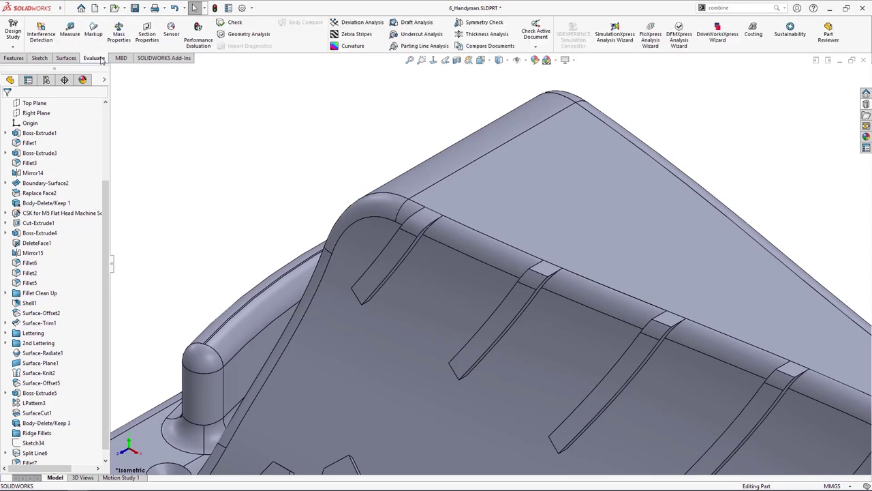
click(235, 23)
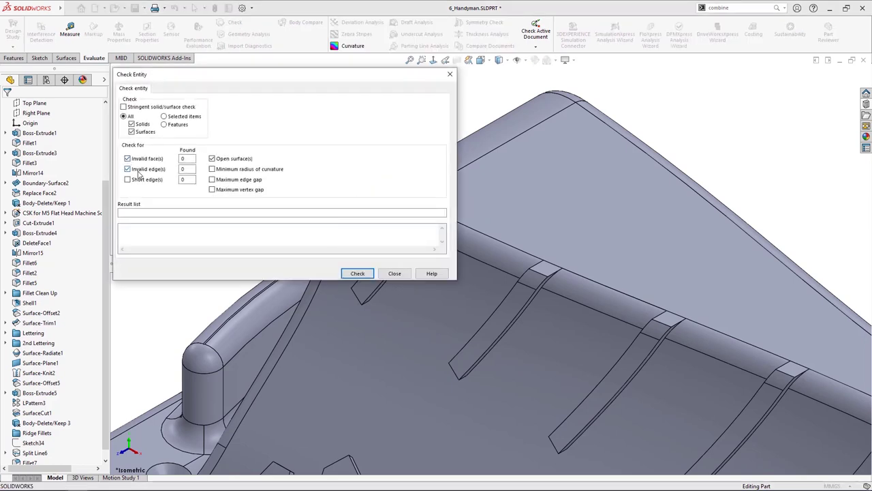
click(361, 273)
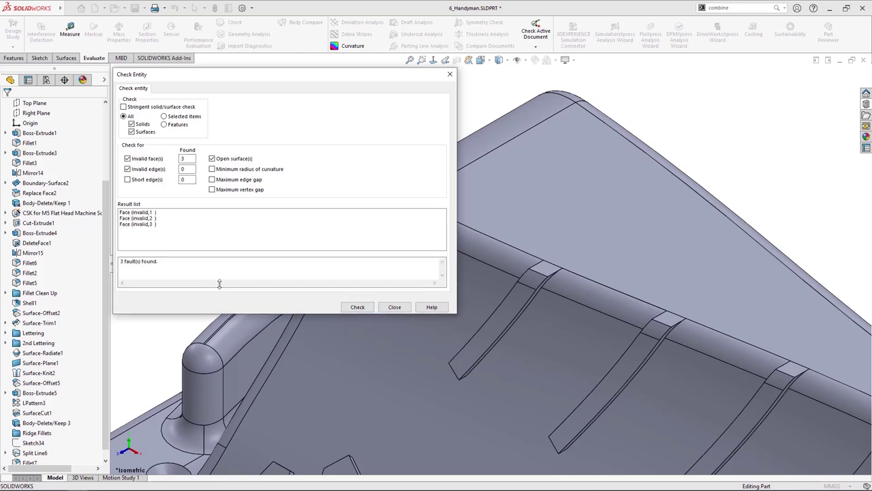
Step: Examine each face in the check's result list on the model, and close the check to review the ribs
click(141, 215)
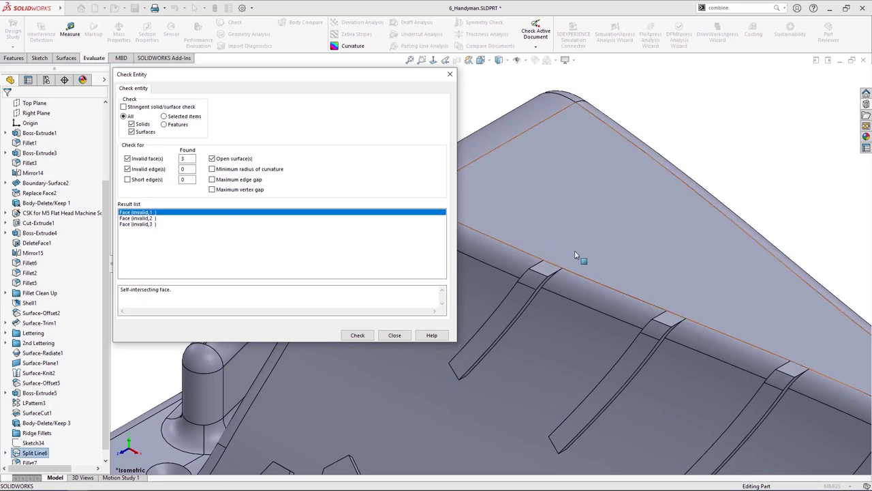
click(143, 218)
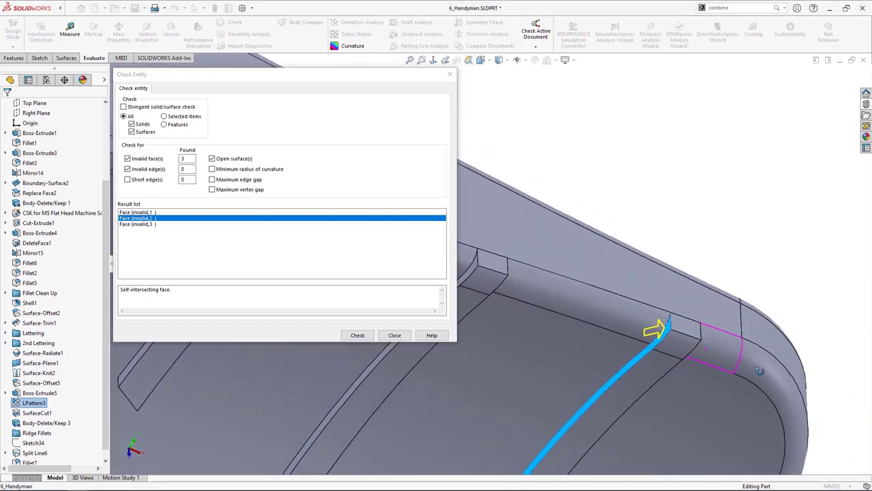
click(149, 225)
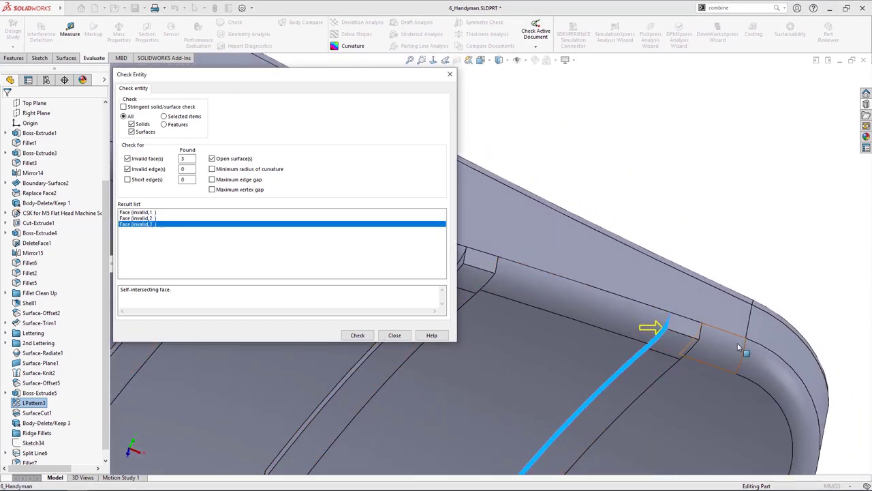
middle_drag(598, 305, 535, 215)
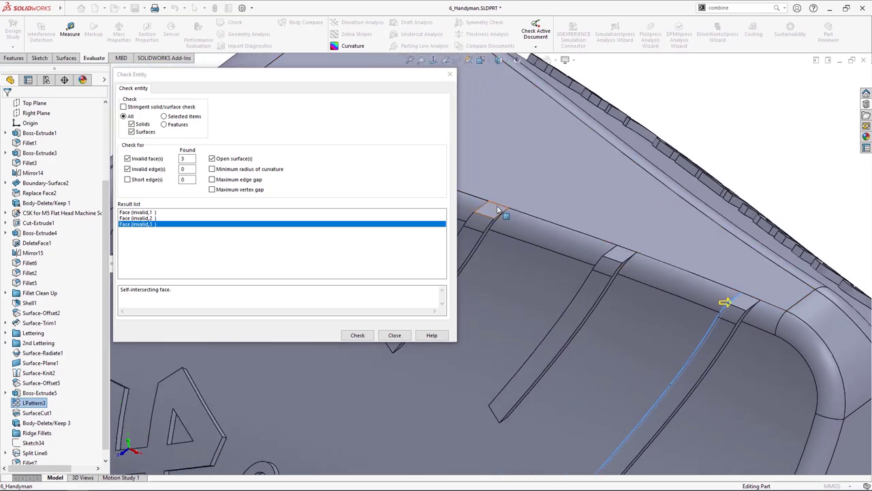
click(394, 335)
middle_drag(314, 258, 331, 177)
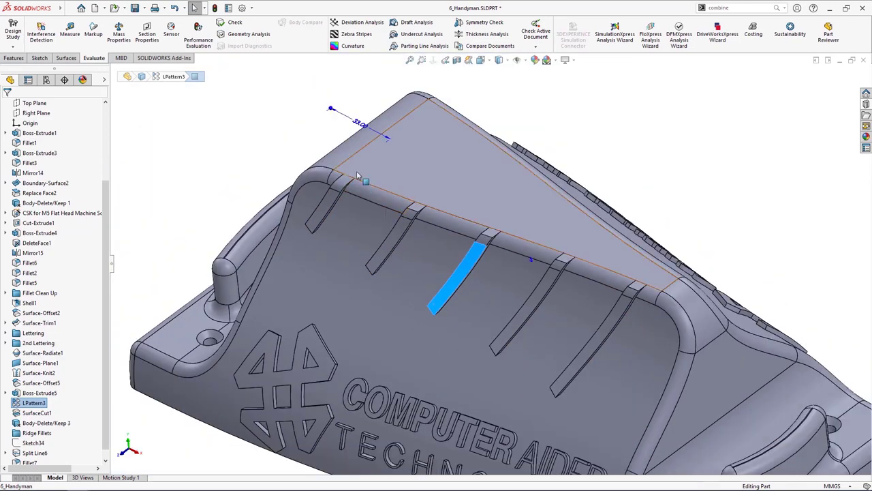
Step: Delete the Split Line6 feature together with its dependent Fillet7
key(Escape)
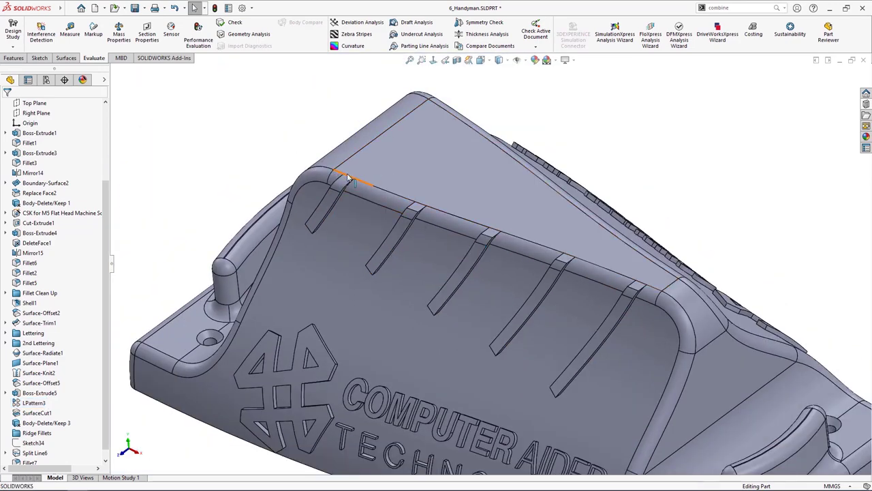
scroll(43, 447, down, 1)
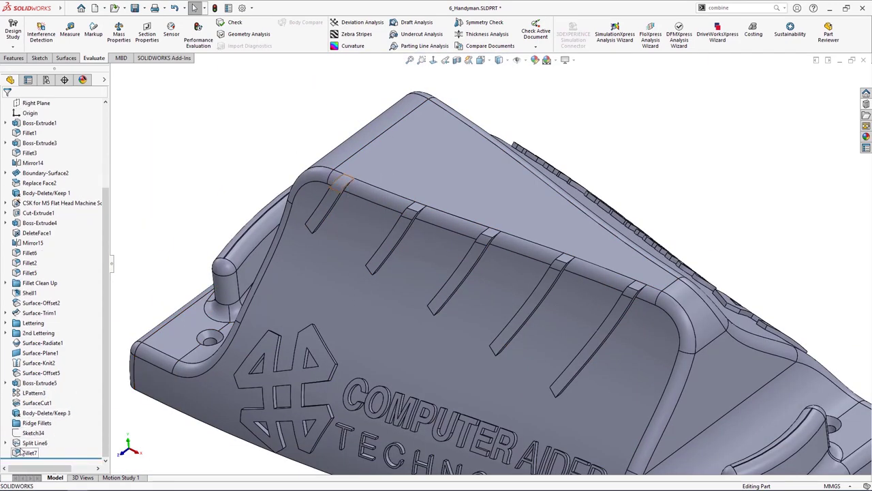
right_click(27, 443)
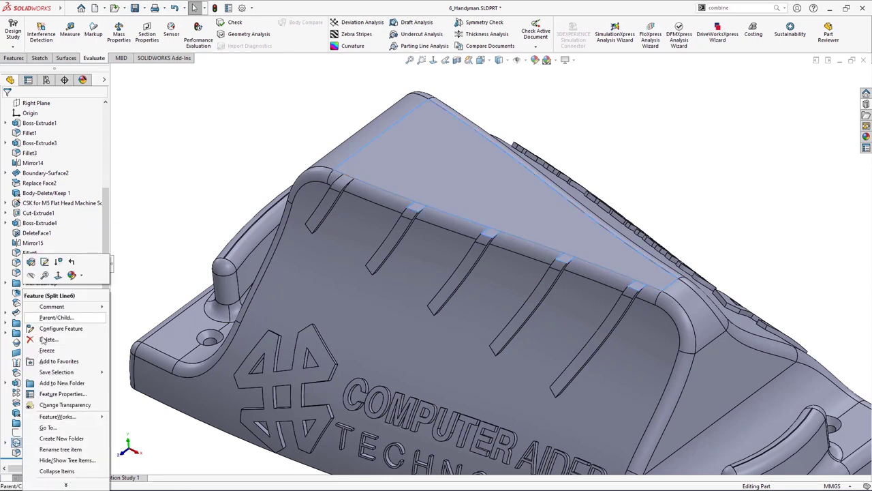
click(48, 338)
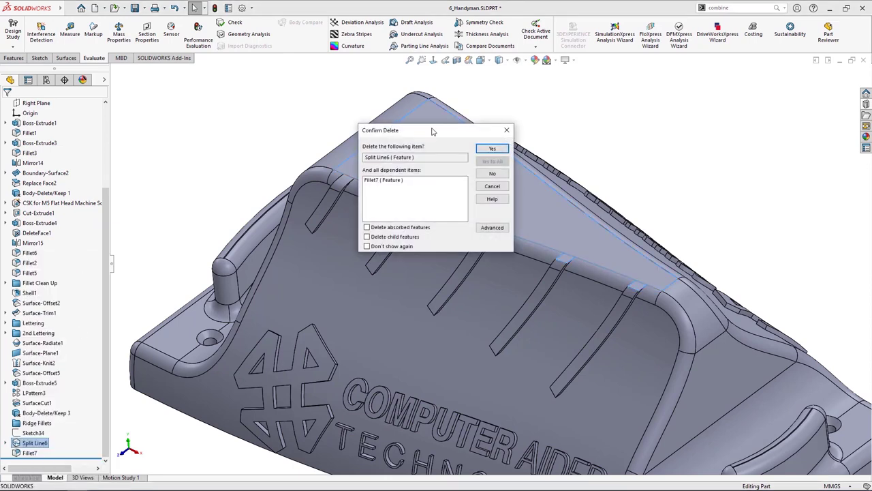
click(492, 148)
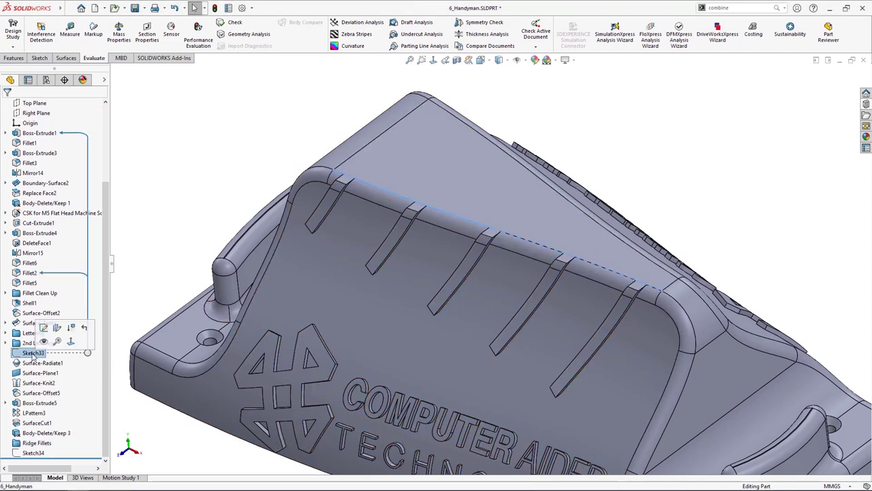
Step: Open Sketch34 for editing and examine its short spline segments and their tangent relations at the upper ends of the ribs
click(34, 453)
click(47, 427)
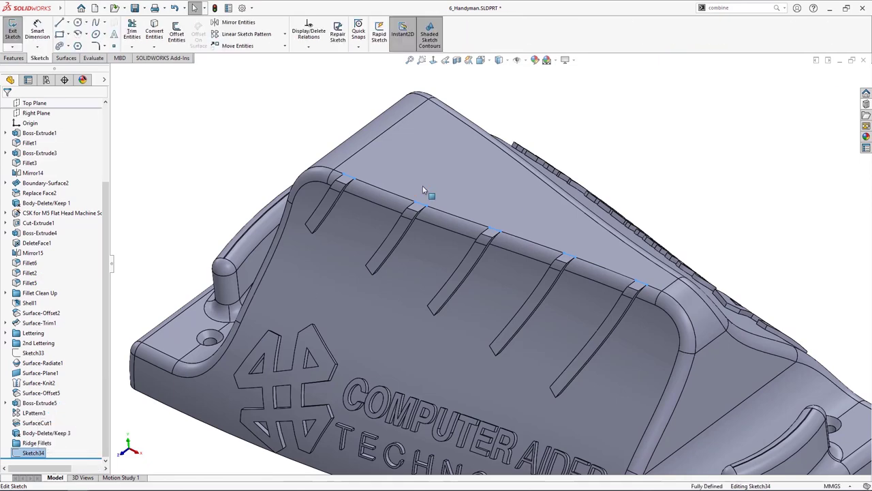
scroll(313, 194, down, 5)
scroll(320, 198, down, 3)
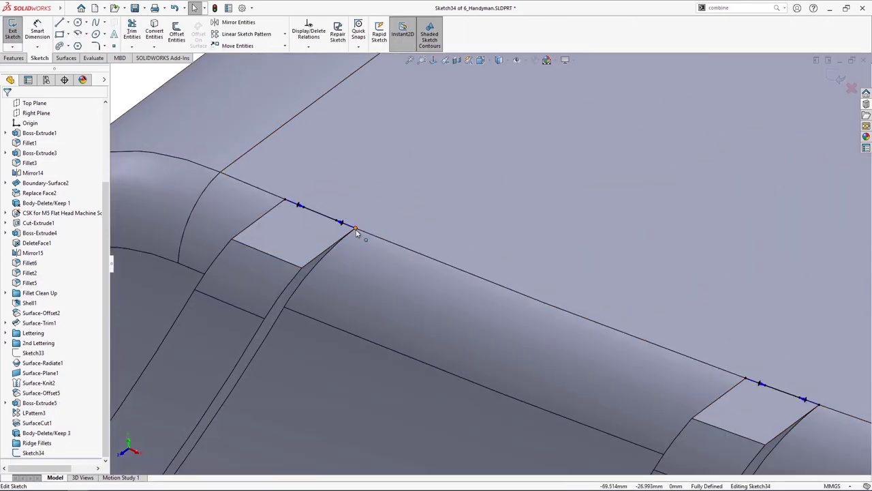
click(316, 216)
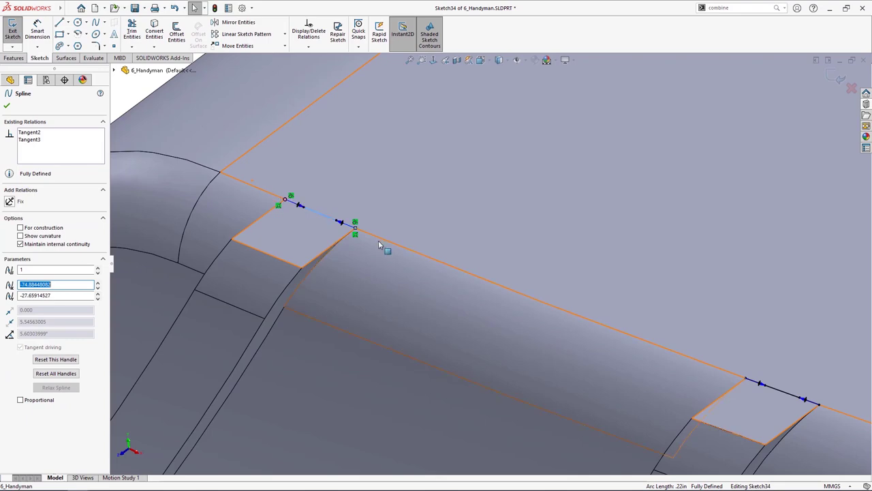
middle_drag(384, 248, 518, 249)
key(Escape)
scroll(518, 248, up, 3)
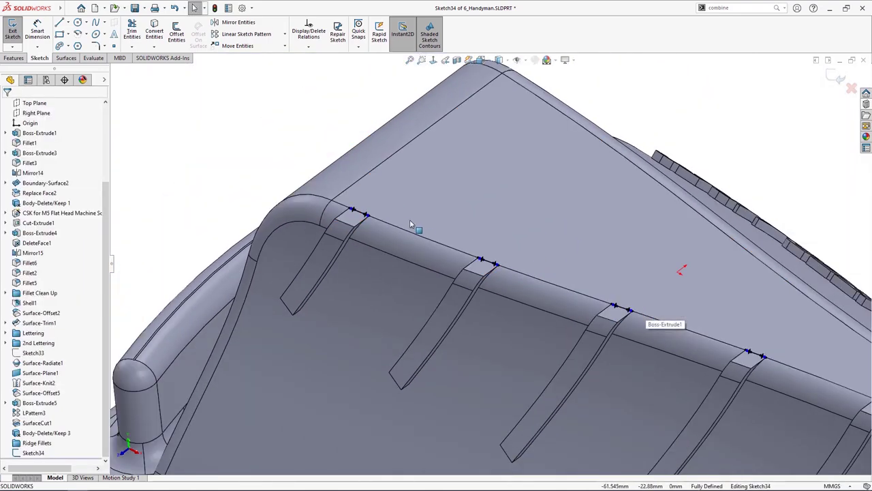
middle_drag(738, 356, 510, 266)
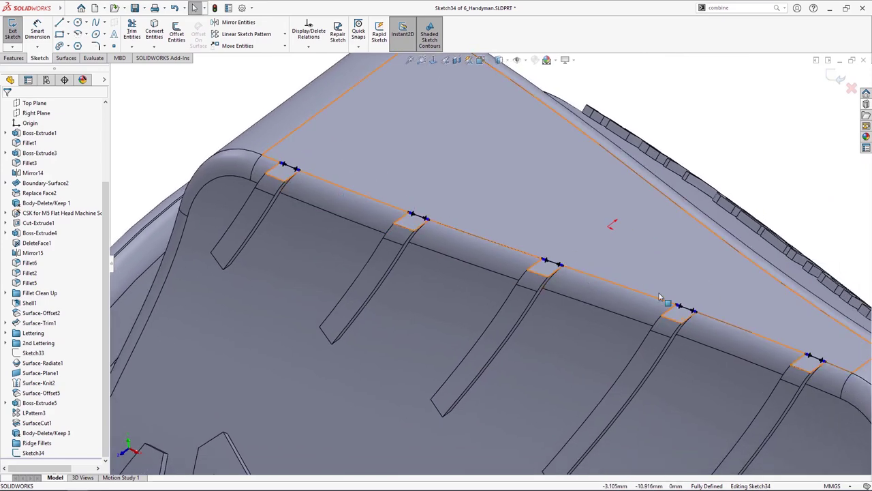
scroll(503, 242, up, 2)
middle_drag(491, 238, 403, 187)
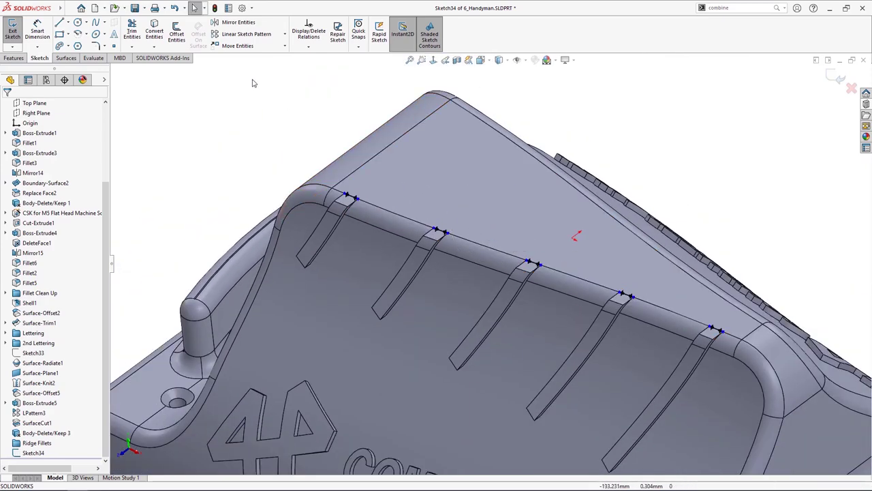
scroll(409, 34, up, 1)
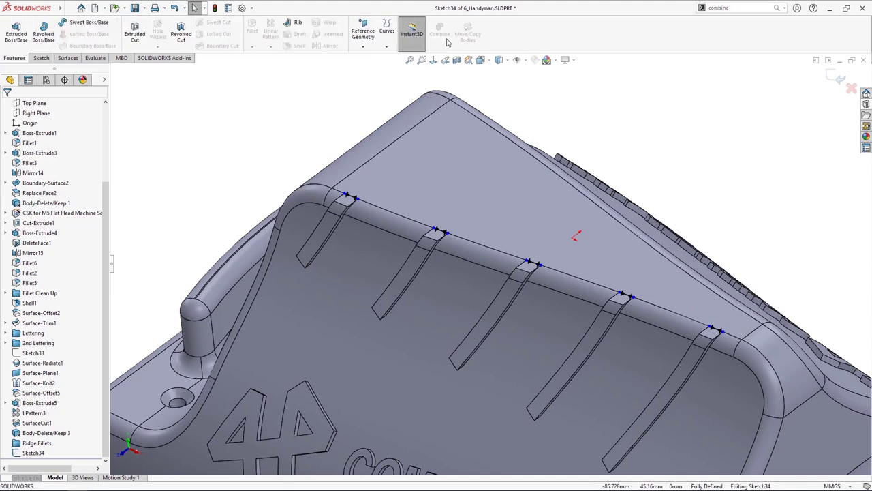
Step: Project the current sketch as a split line onto the housing's large flat top face to separate the rib ends
click(386, 33)
click(394, 60)
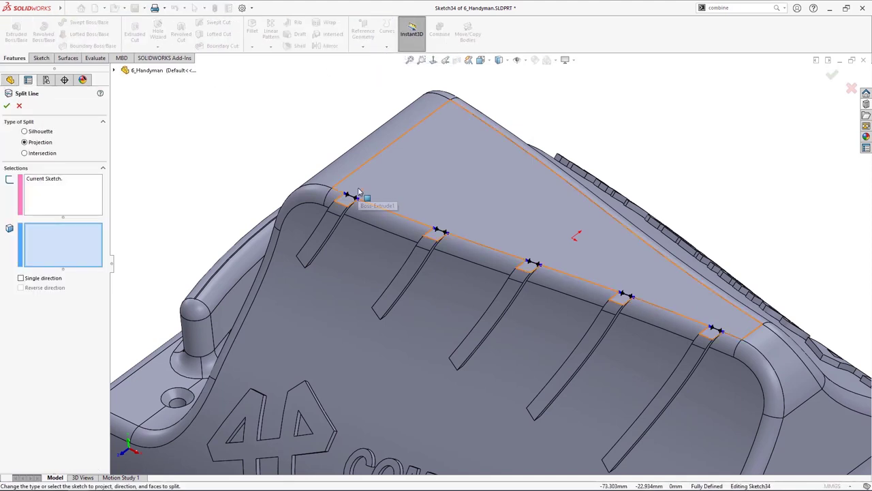
click(356, 189)
key(Return)
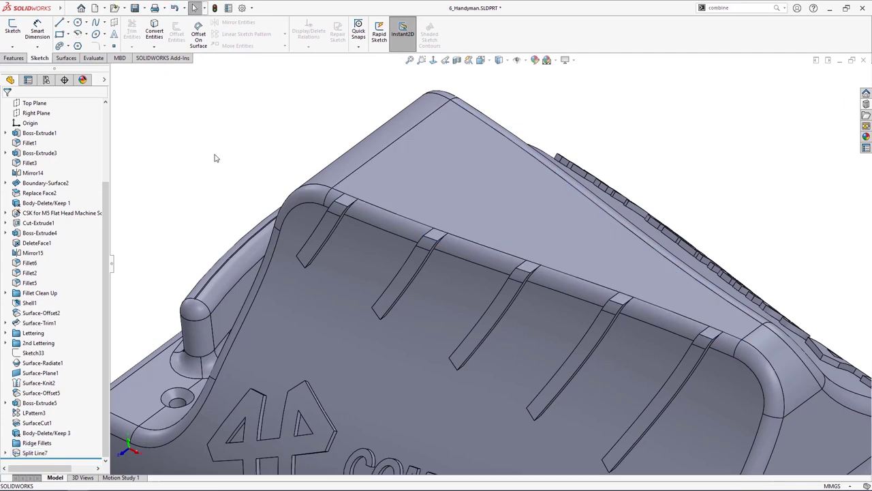
Step: Blend the first rib's two upper-end faces with a Hold Line, Curvature Continuous face fillet held by their outer end edges
scroll(306, 34, up, 1)
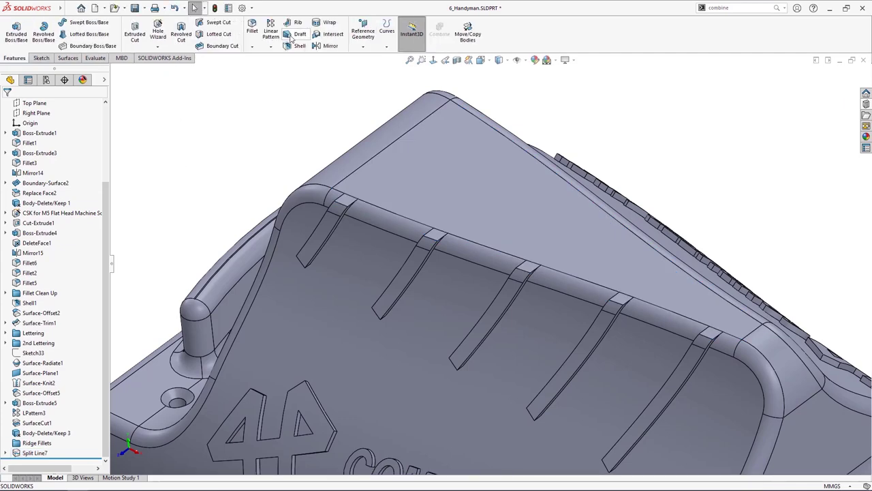
click(255, 35)
scroll(361, 226, up, 5)
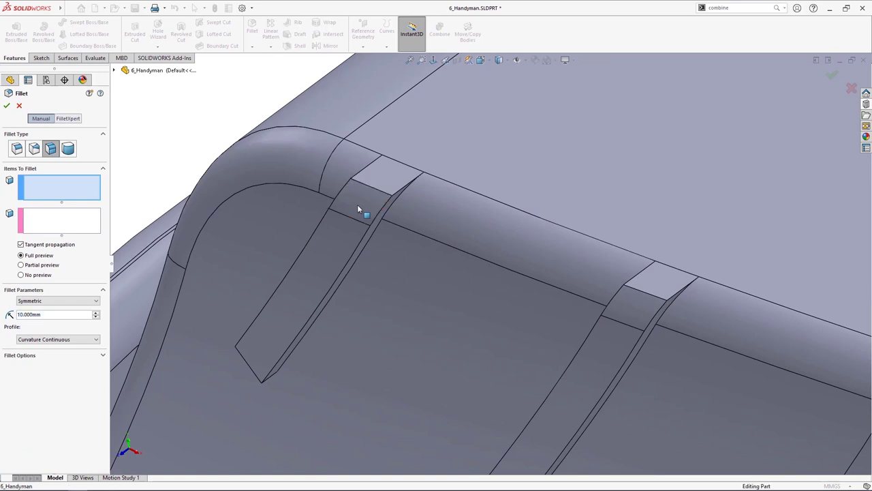
click(361, 209)
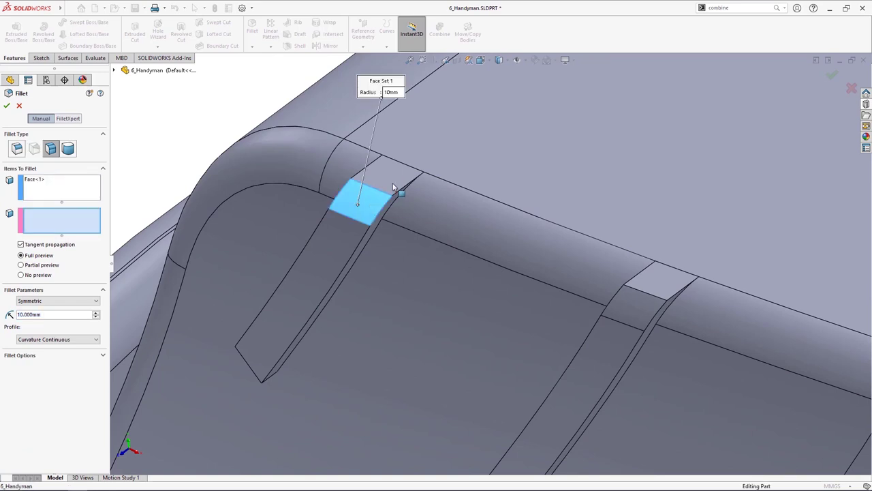
click(72, 301)
click(61, 321)
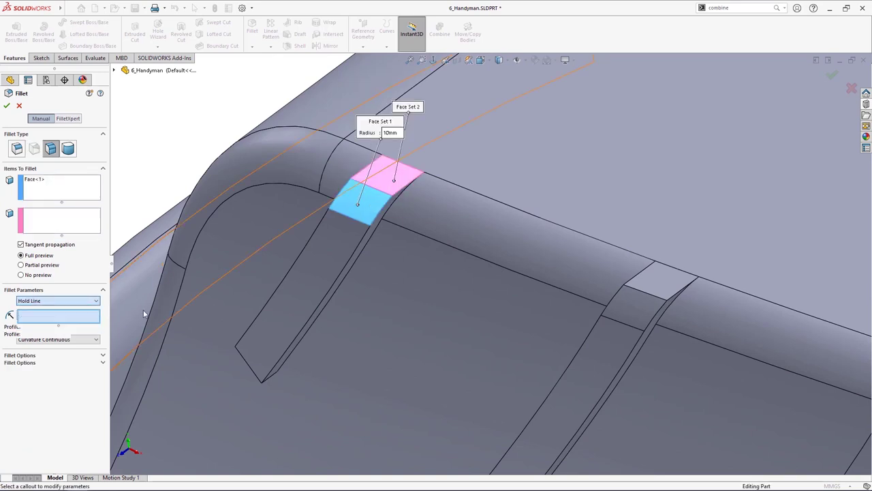
click(364, 228)
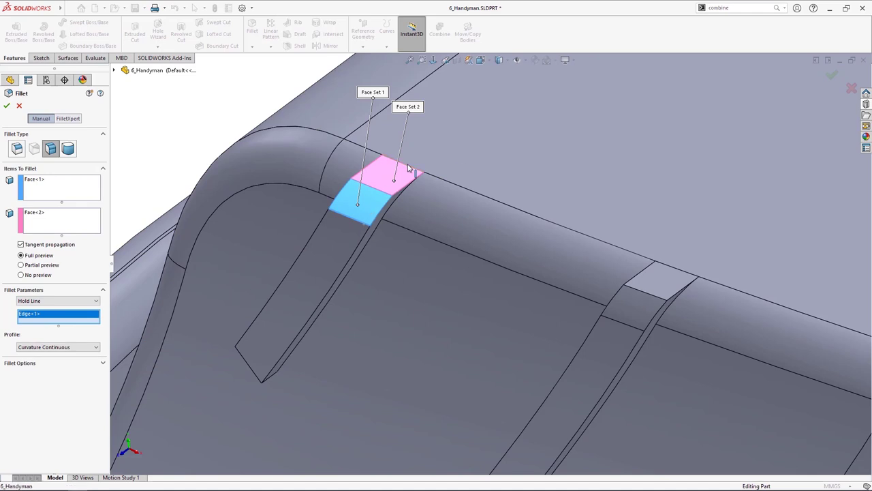
key(Return)
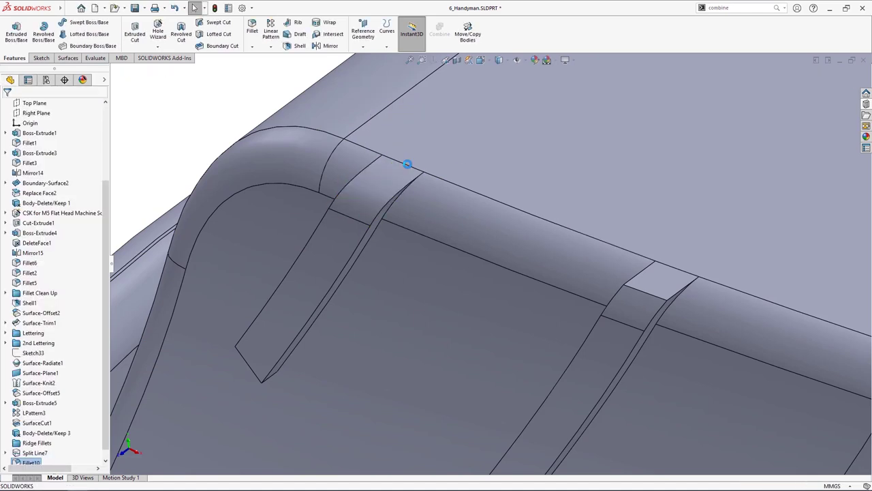
Step: Add the same Hold Line face fillet to the second rib's two upper-end faces, using their upper and lower edges as hold lines
key(Return)
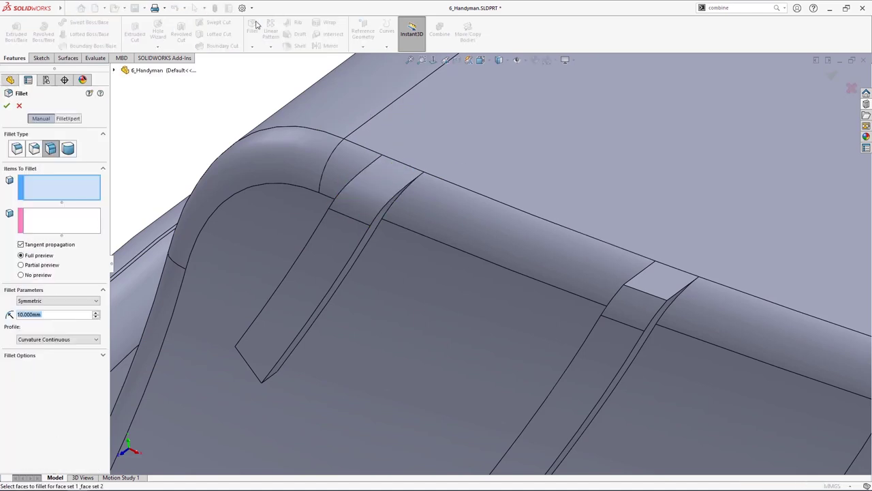
click(641, 315)
click(660, 284)
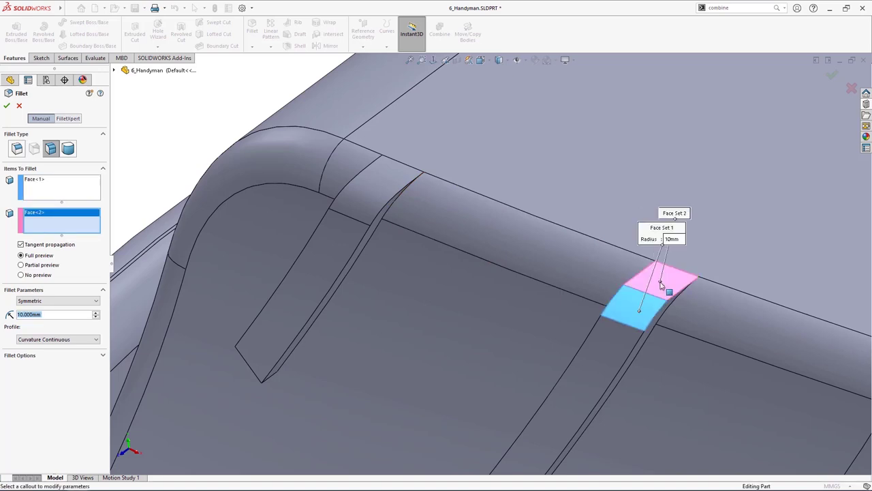
click(58, 300)
click(40, 327)
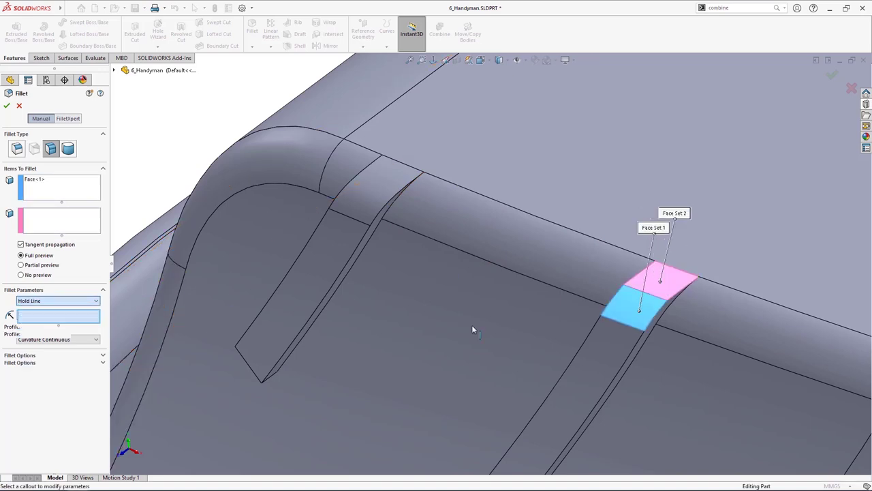
click(684, 275)
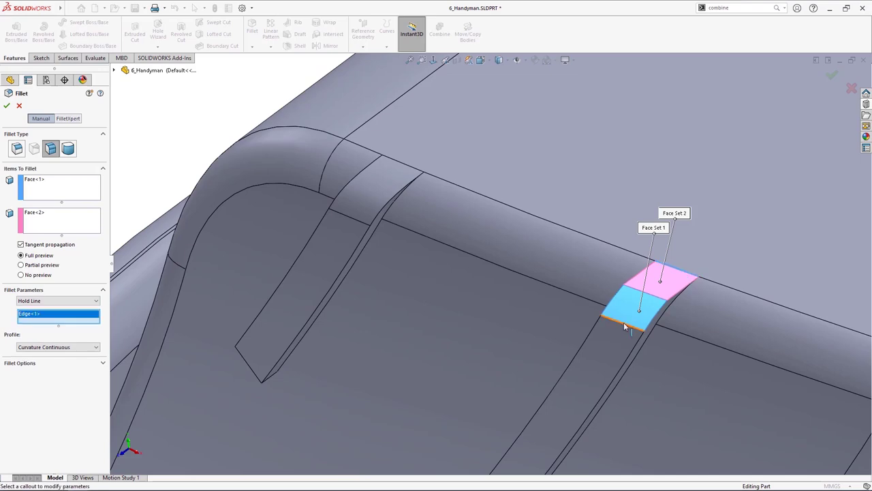
click(625, 326)
key(Return)
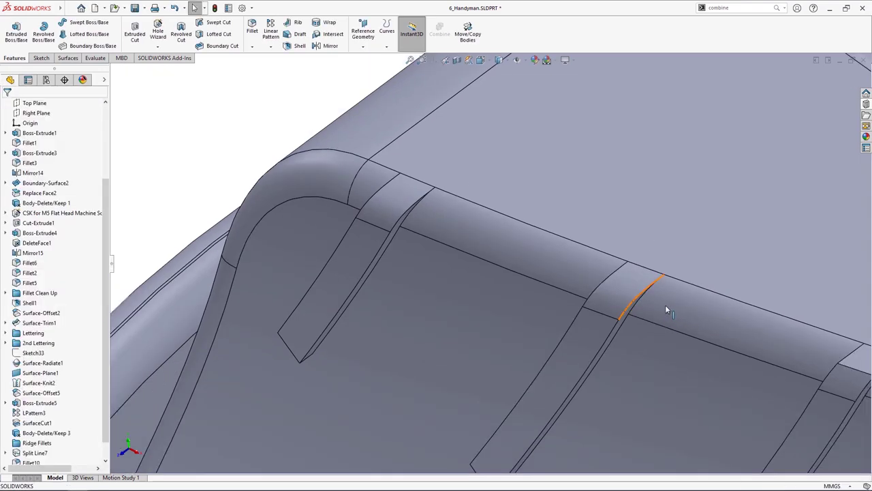
Step: Face-fillet the third rib's curved and flat end faces with Hold Line, picking the upper and lower end edges
scroll(679, 329, up, 3)
key(Left)
scroll(680, 329, down, 4)
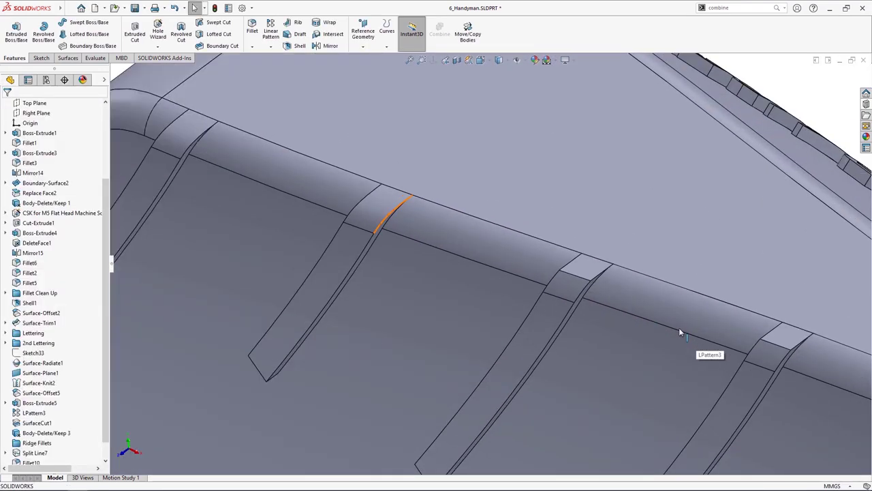
key(Return)
click(563, 285)
click(582, 264)
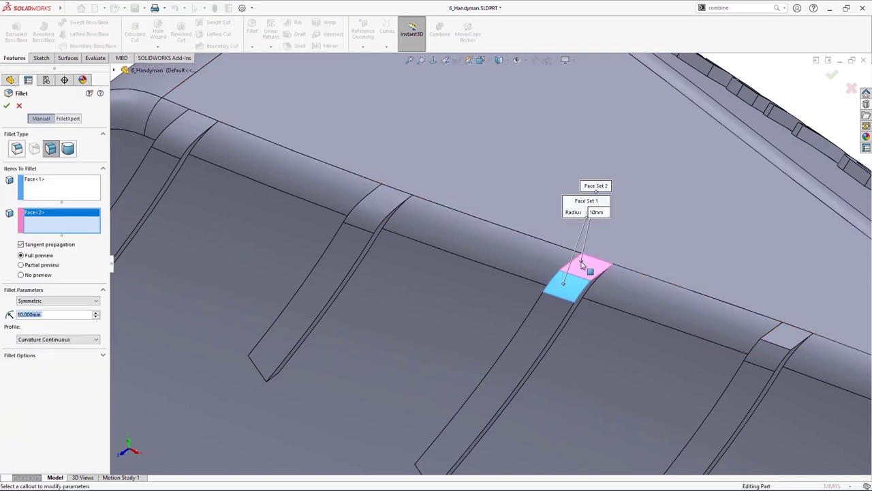
click(95, 300)
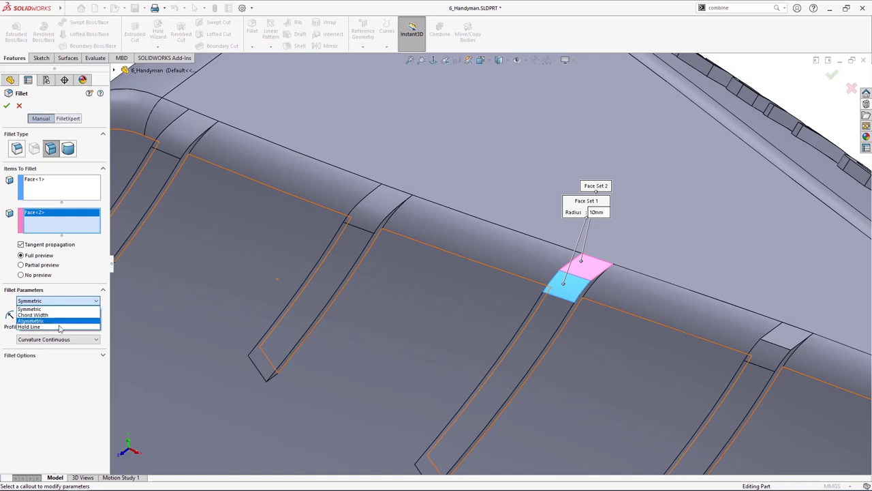
click(60, 328)
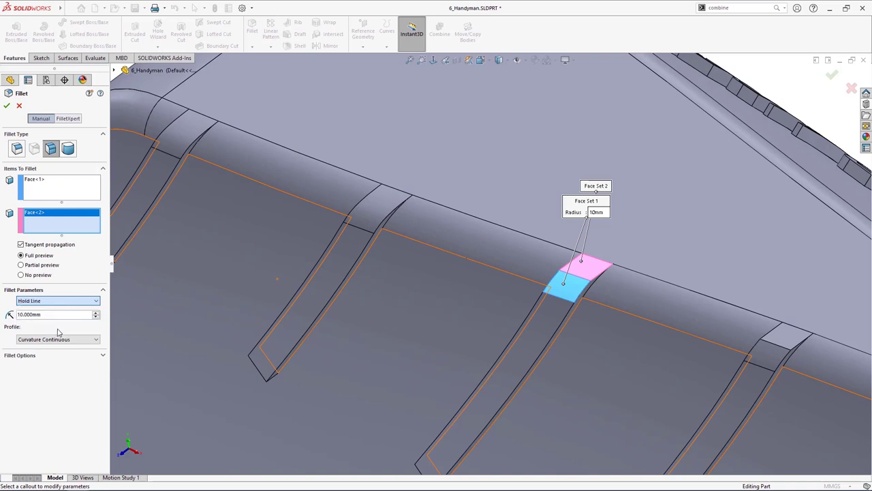
click(606, 271)
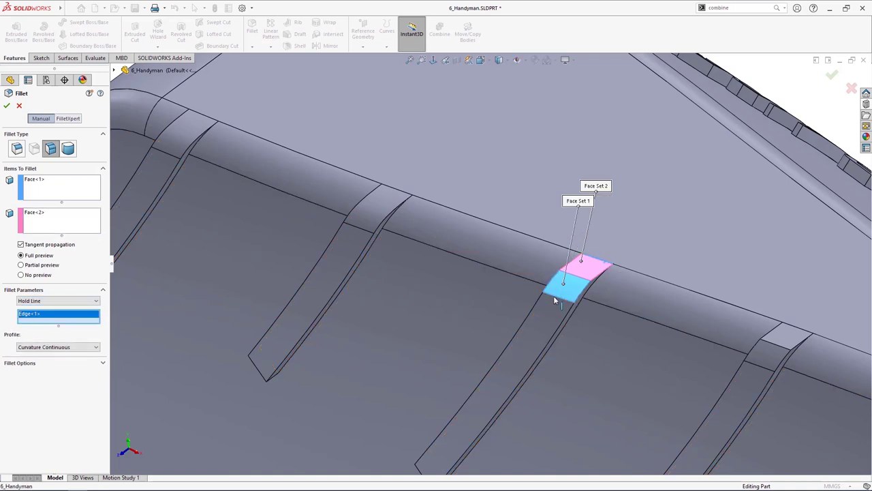
click(560, 301)
right_click(555, 299)
Step: Blend the fourth rib's two upper-end faces with a Hold Line face fillet, using their lower and upper end edges as hold lines
scroll(552, 300, down, 3)
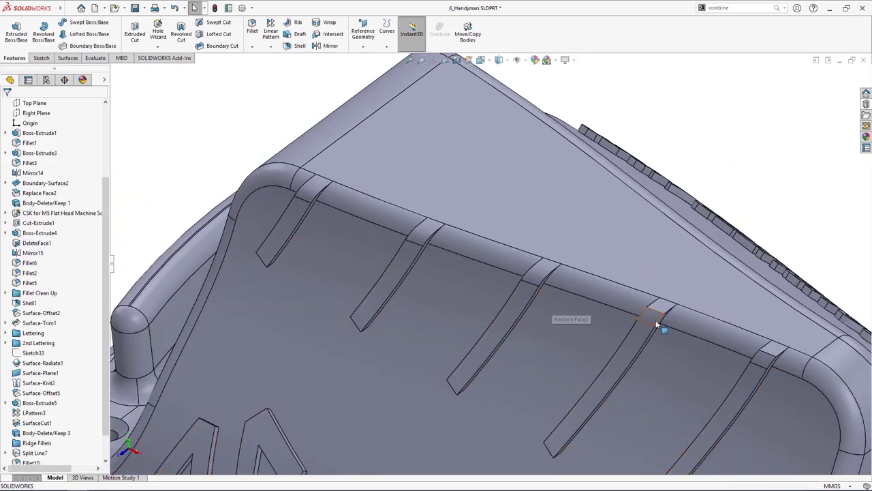
key(Return)
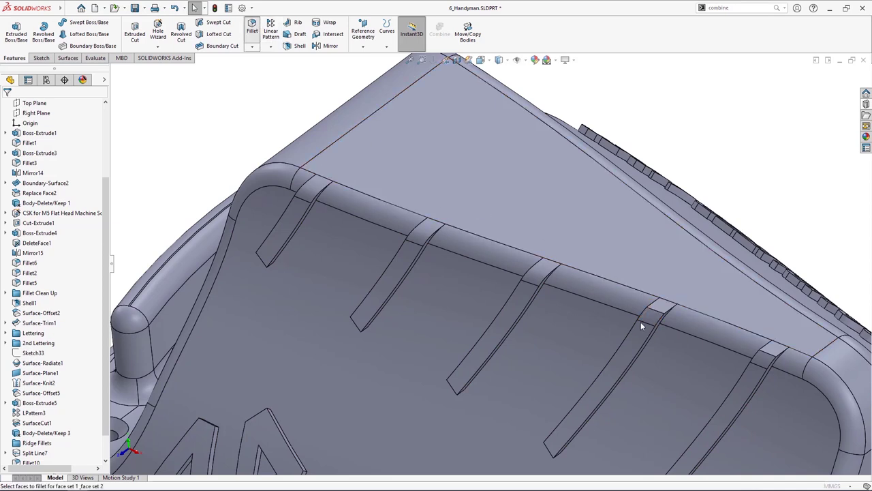
click(652, 318)
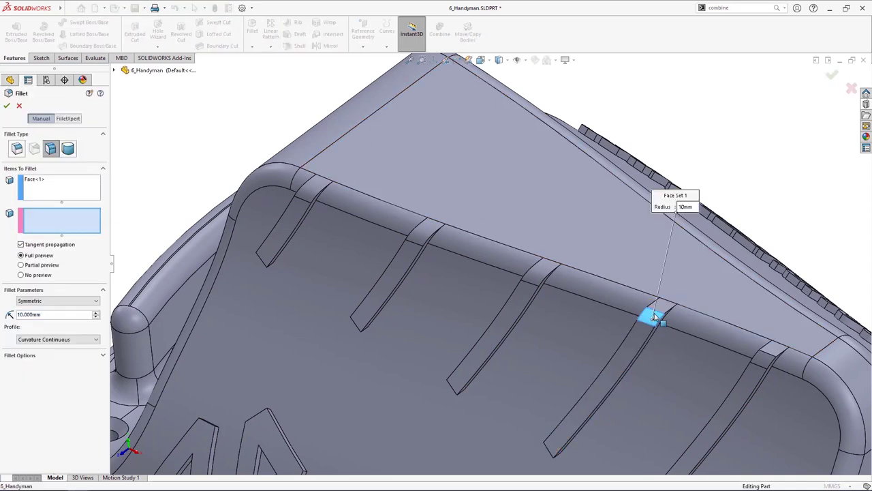
click(661, 307)
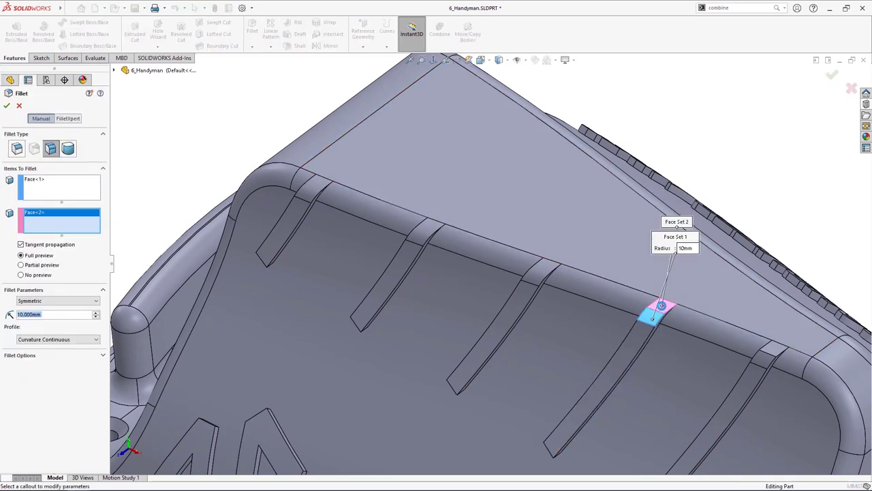
click(78, 301)
click(55, 325)
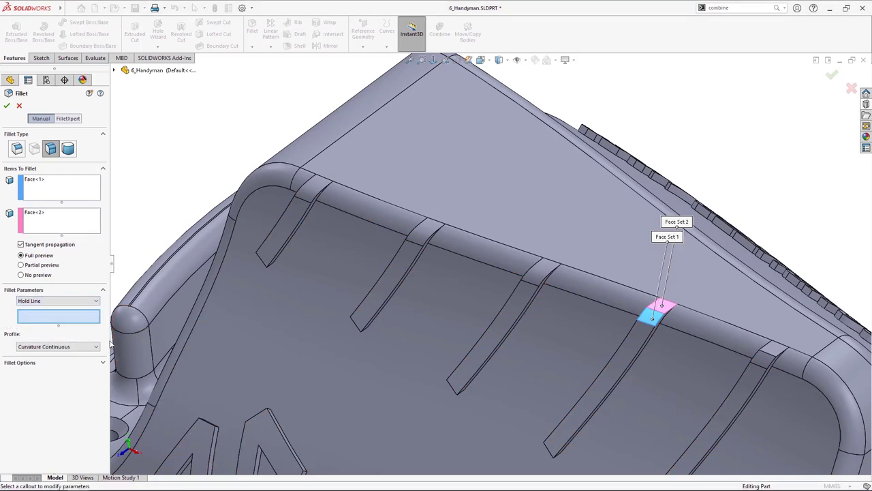
scroll(624, 327, down, 3)
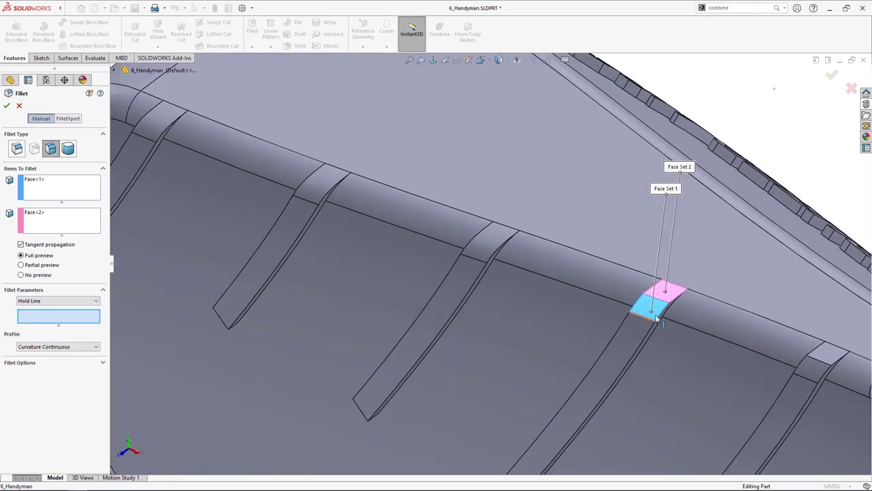
click(660, 300)
click(684, 290)
key(Return)
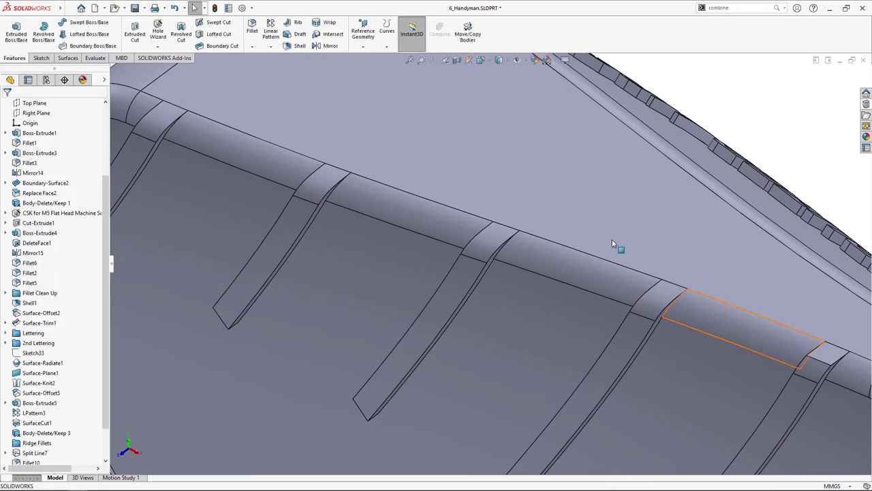
Step: Apply the same Curvature Continuous, Hold Line face fillet to the fifth rib's two end faces, held by their outer end edges
scroll(716, 320, up, 3)
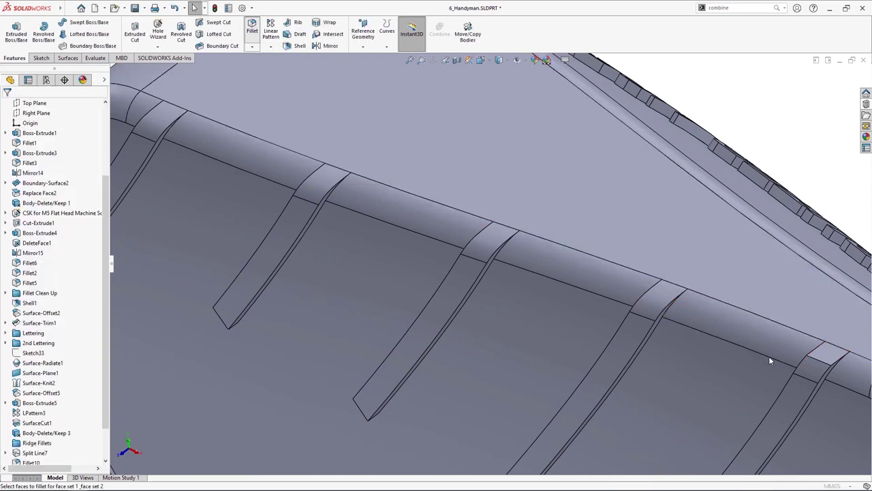
key(Return)
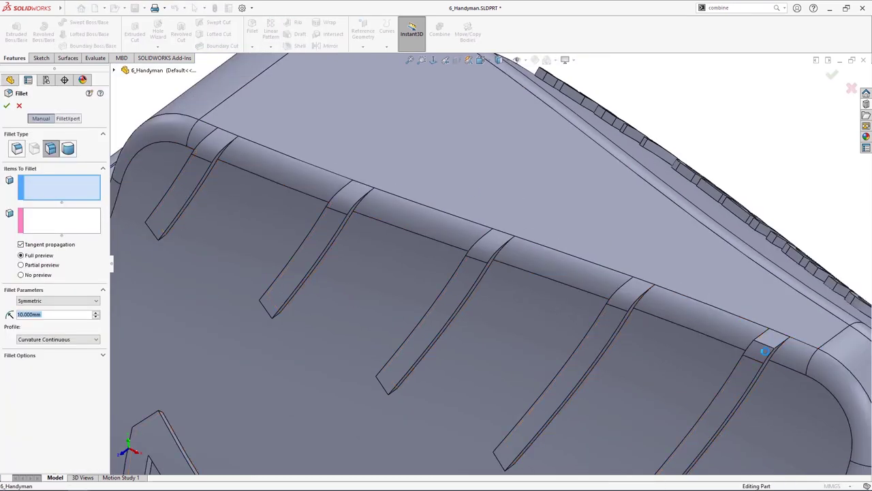
click(756, 351)
click(772, 337)
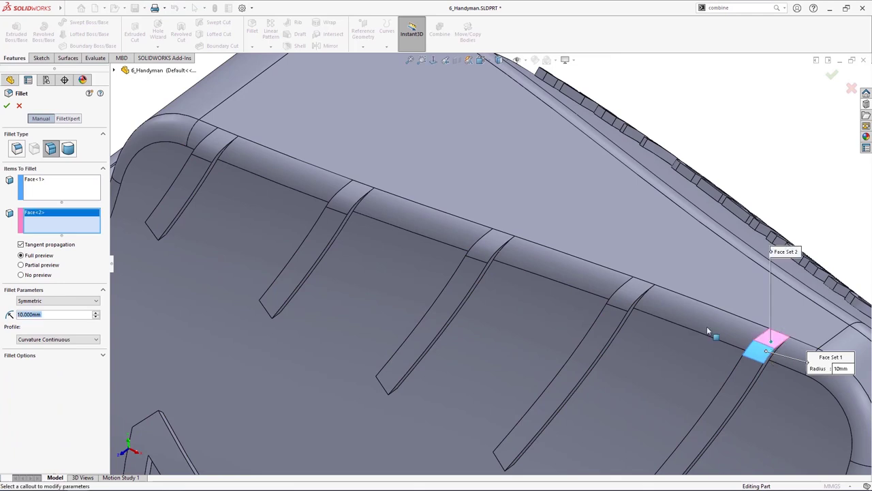
click(60, 300)
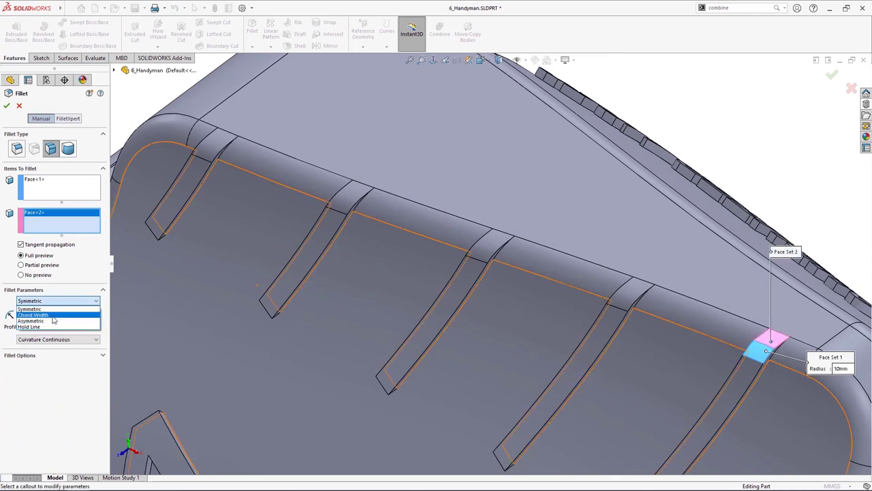
click(55, 327)
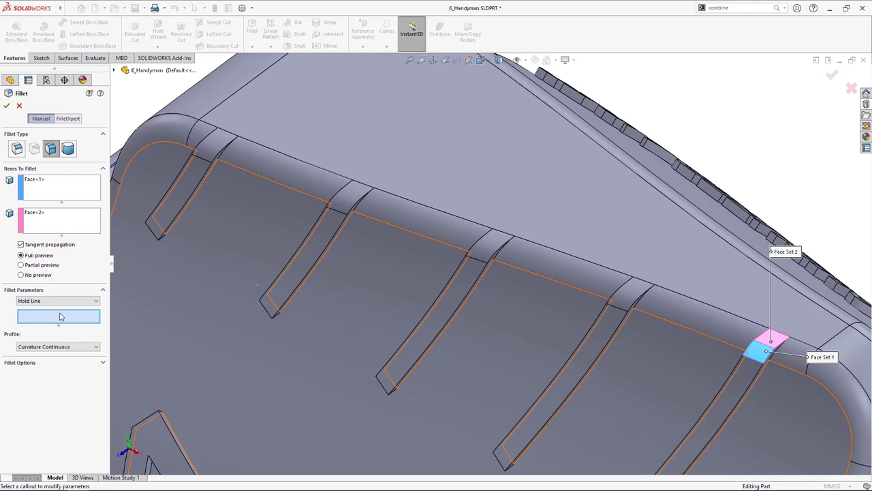
click(782, 339)
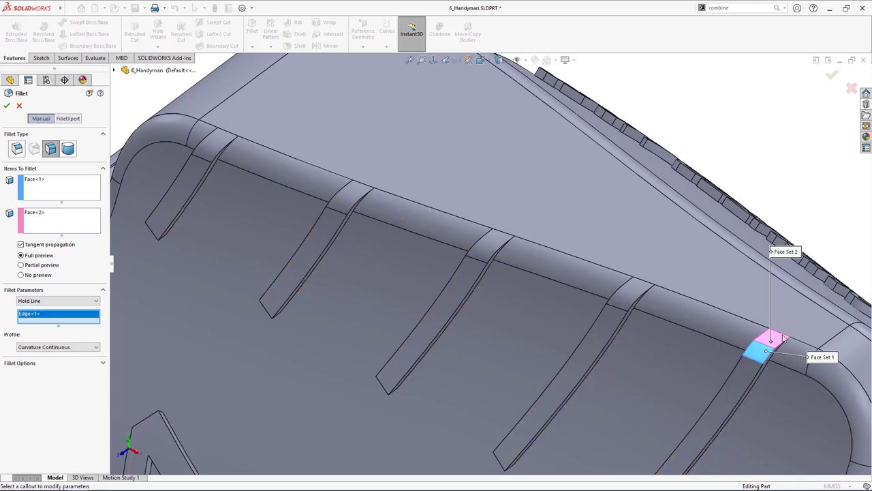
click(777, 337)
key(Return)
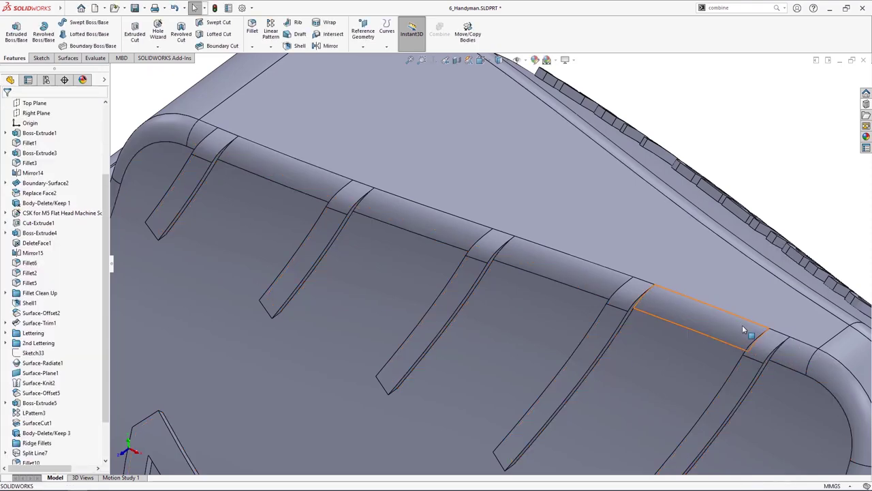
scroll(744, 330, up, 3)
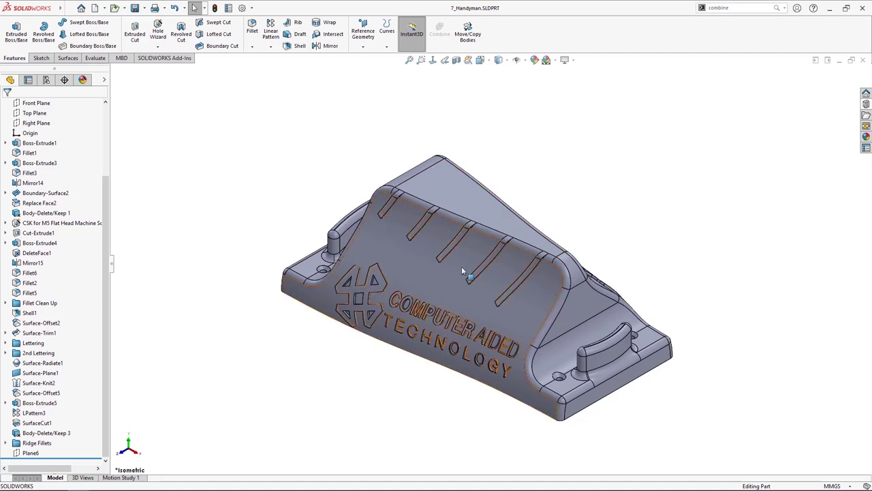
Step: Begin a Split feature in 7_Handyman with Plane6 and the Front Plane as trim tools
middle_drag(391, 428, 298, 422)
middle_drag(526, 174, 524, 260)
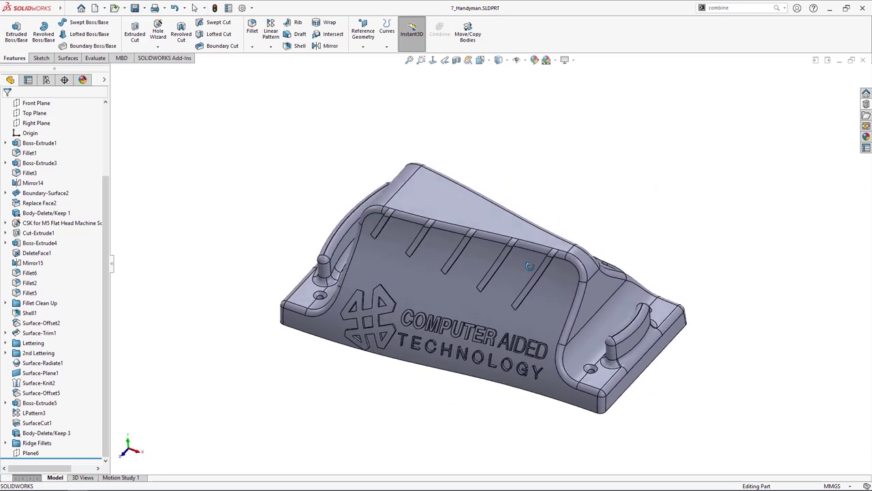
key(ctrl+7)
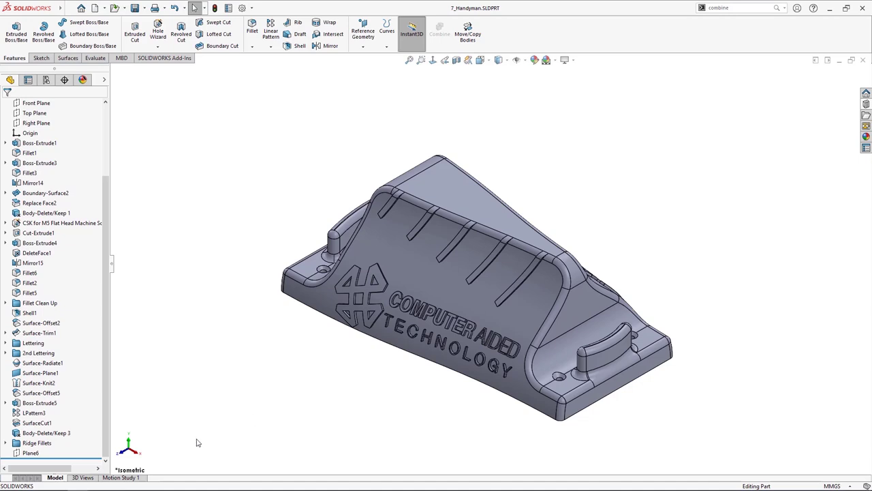
click(30, 453)
middle_drag(327, 409, 125, 327)
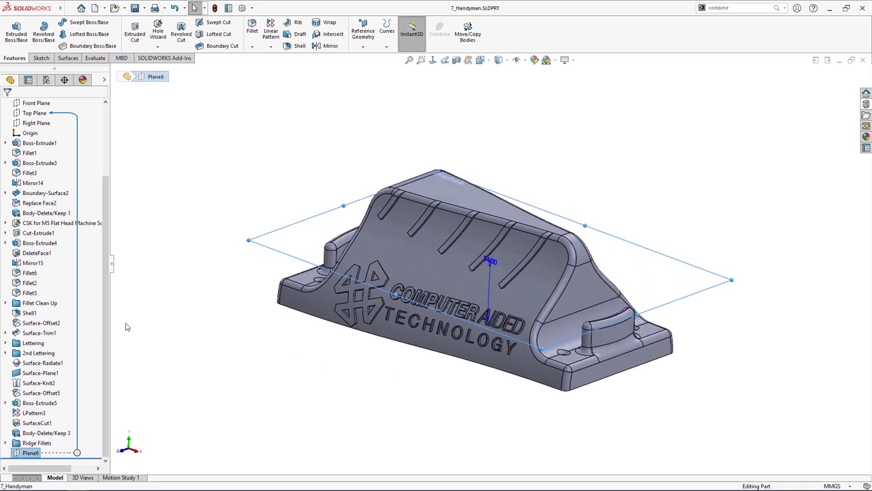
scroll(41, 143, up, 1)
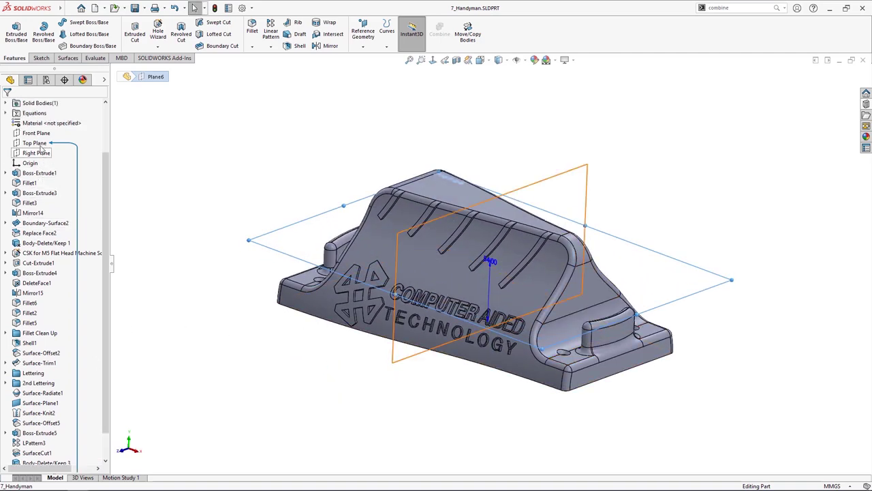
click(38, 133)
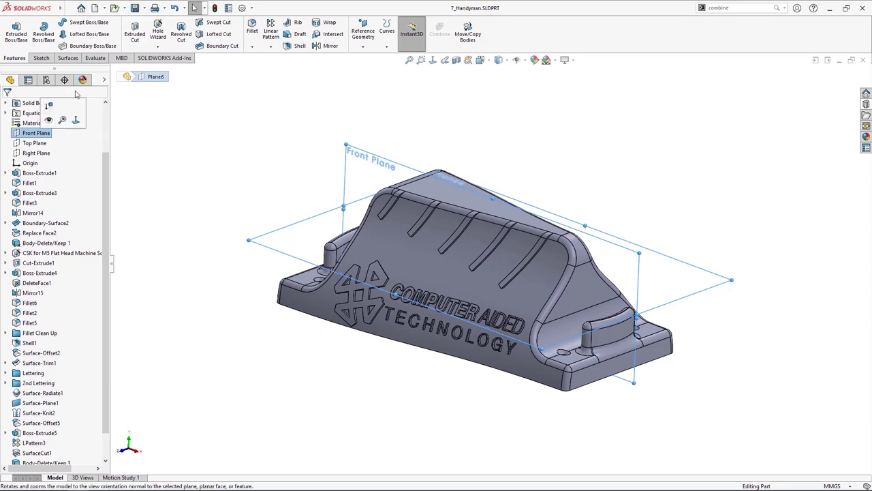
mouse_move(62, 10)
click(121, 8)
click(121, 9)
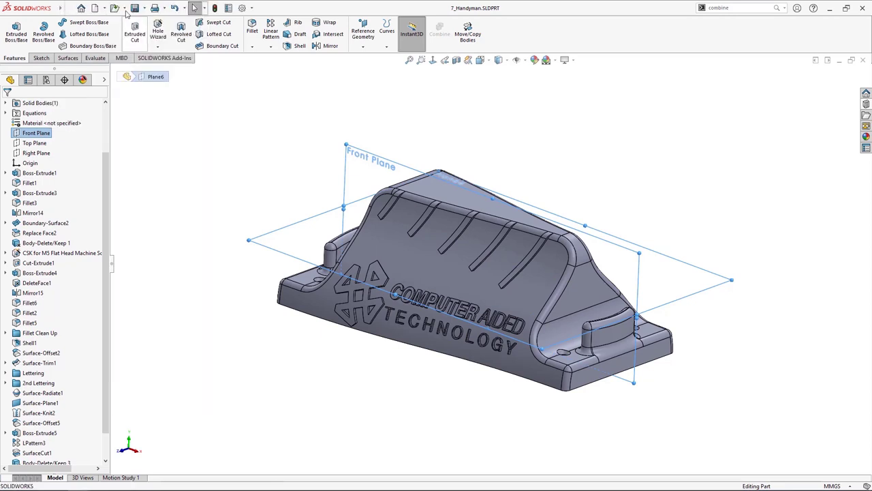
click(69, 8)
mouse_move(121, 8)
mouse_move(141, 48)
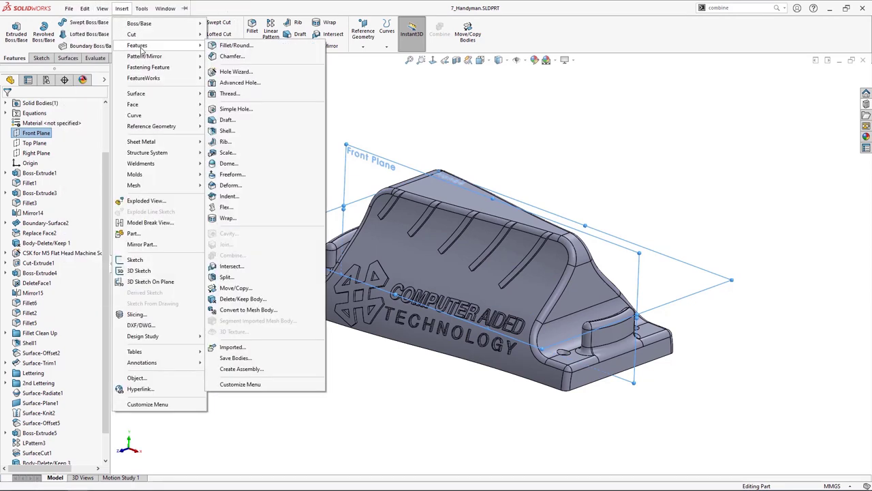
click(226, 278)
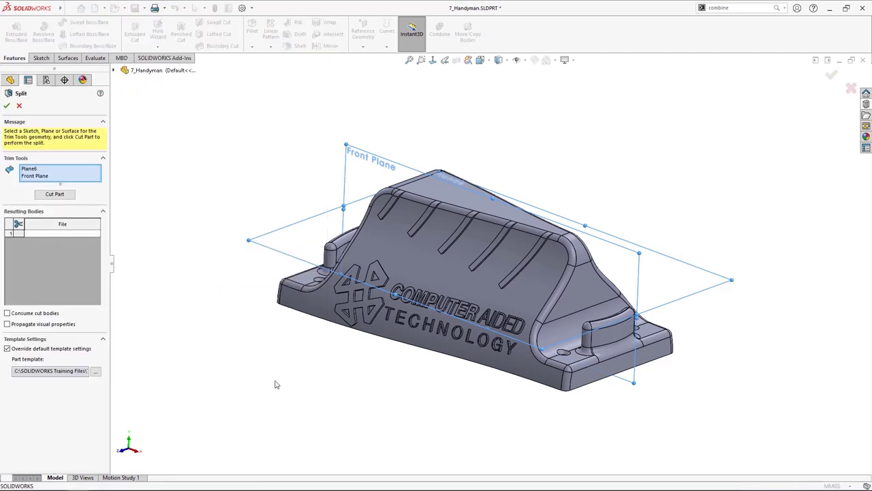
Step: Cut the part with both planes and split off only the upper ribbed section above the logo as a separate body
click(56, 196)
middle_drag(259, 391, 386, 420)
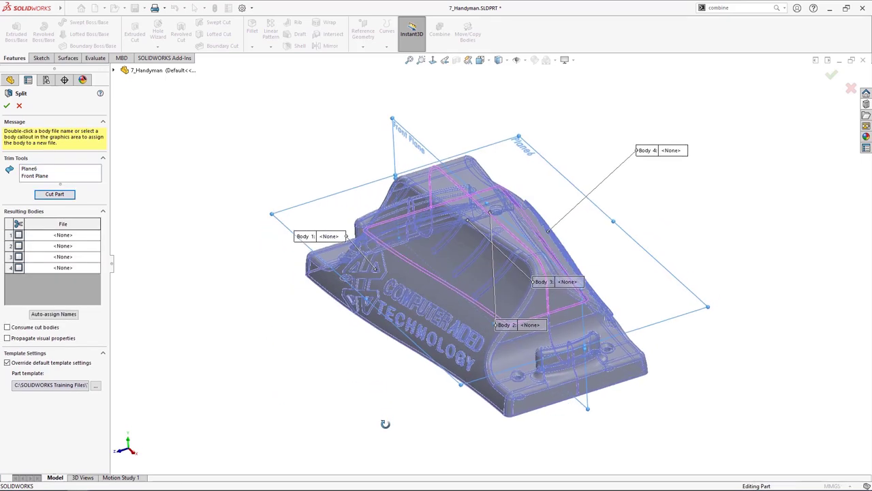
click(424, 195)
middle_drag(356, 350, 400, 385)
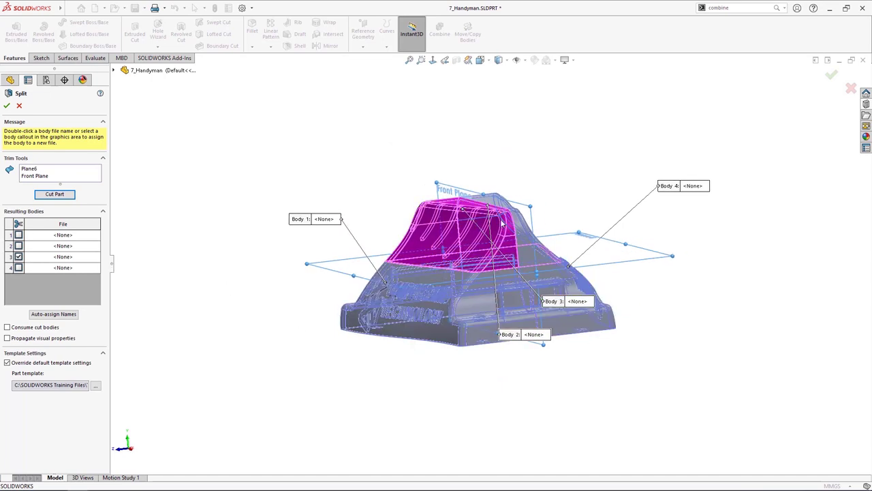
click(6, 106)
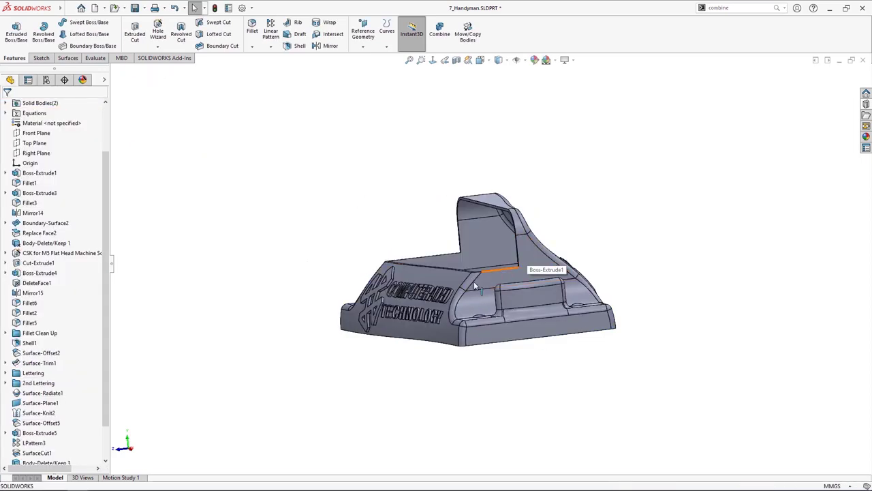
Step: Hide the main housing body, leaving the split-off ribbed body on display with its cut side accessible
middle_drag(474, 281, 477, 225)
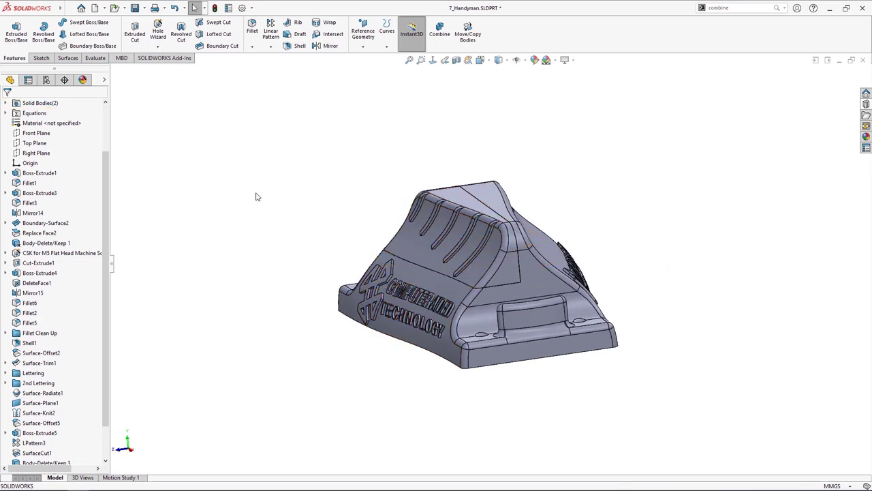
key(Tab)
middle_drag(502, 198, 445, 204)
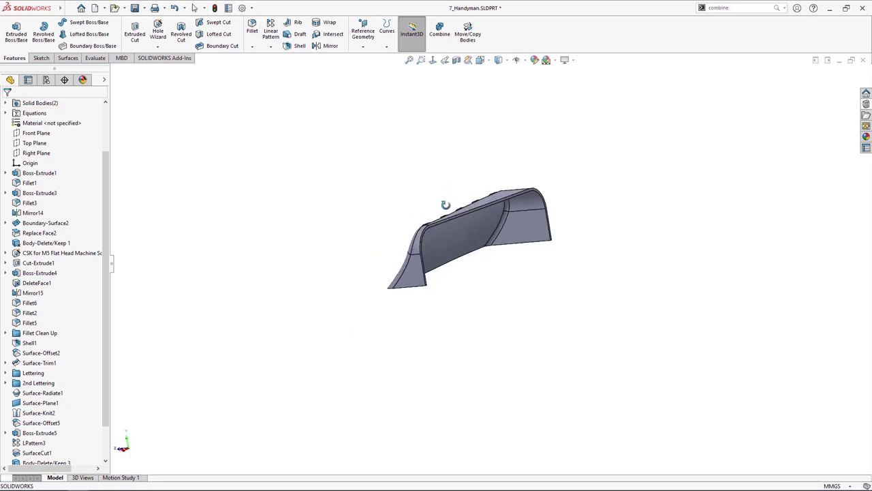
Step: Mirror the ribbed body about its thin planar cut face as a body mirror
click(327, 46)
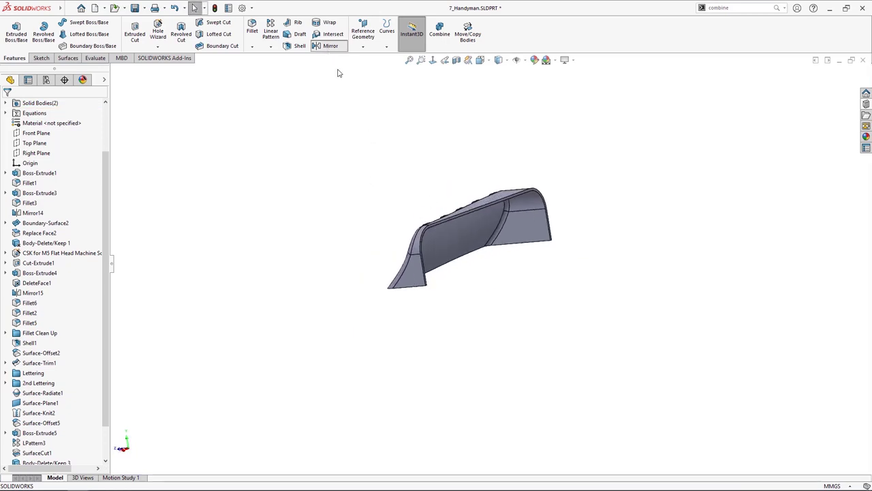
click(459, 225)
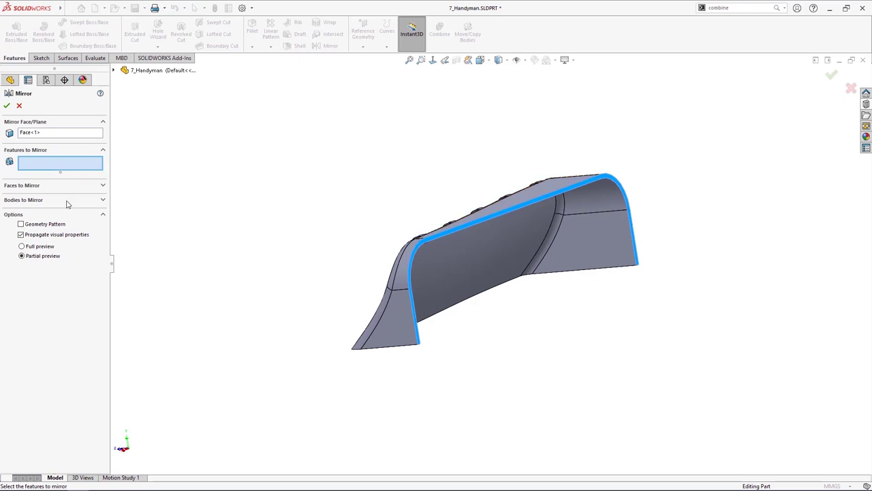
click(41, 200)
click(497, 278)
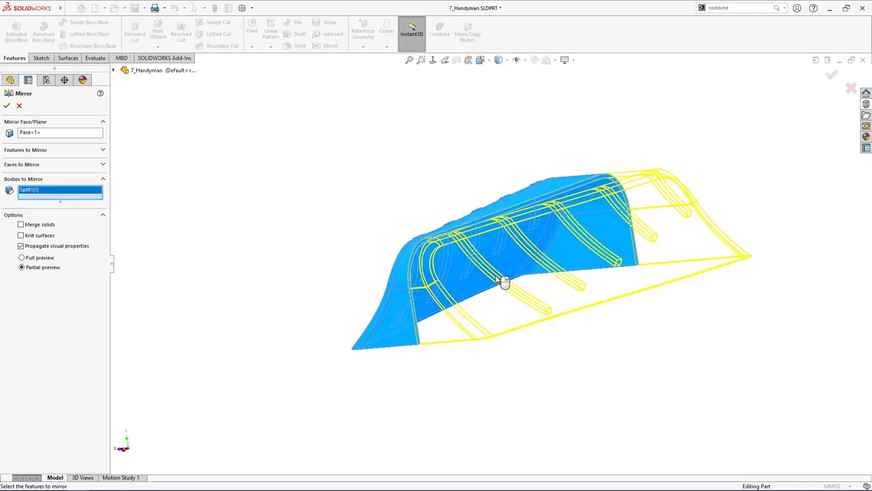
right_click(445, 375)
middle_drag(436, 397, 473, 395)
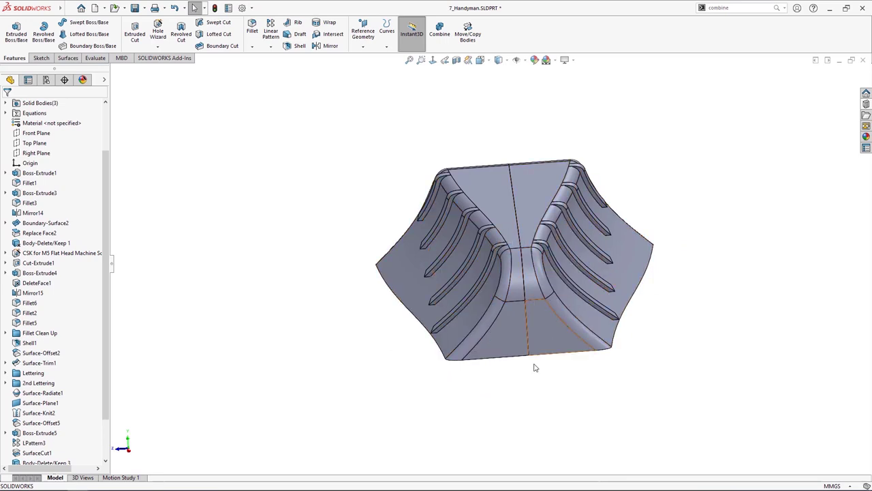
Step: Show the main housing body again and combine it with the ribbed body and its mirrored copy using Add
middle_drag(539, 406, 541, 359)
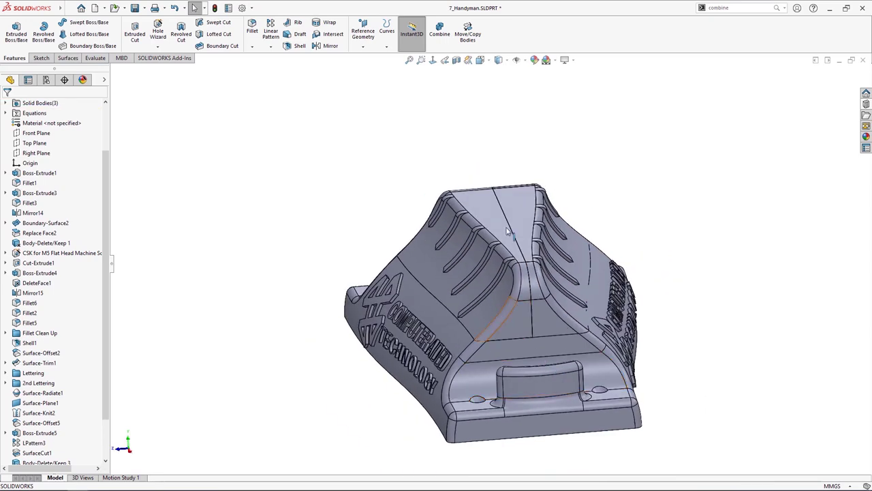
click(439, 28)
drag(279, 114, 688, 475)
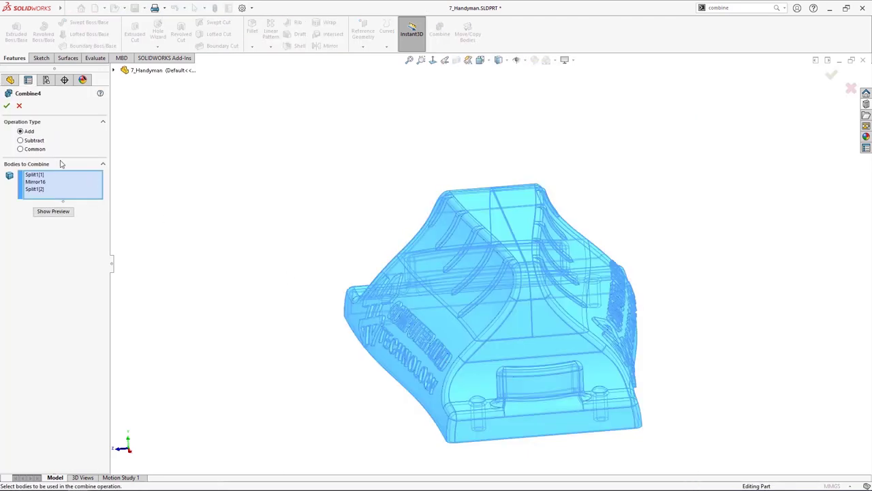
click(6, 106)
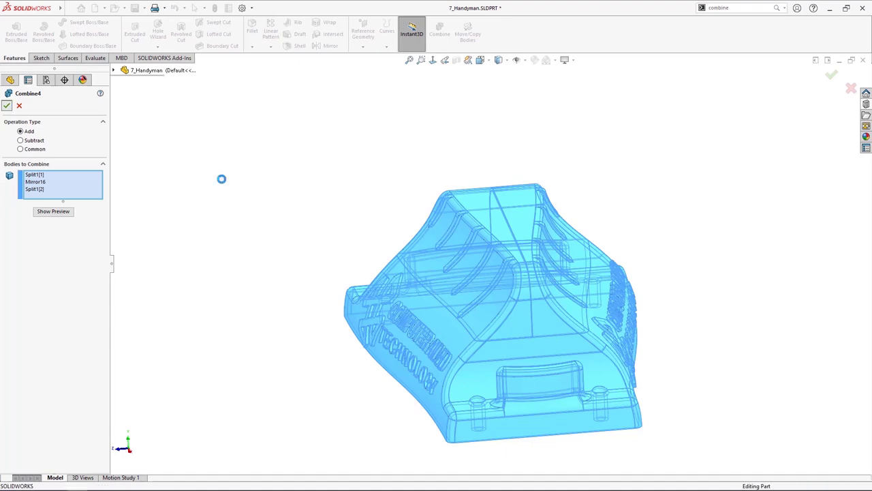
middle_drag(510, 261, 557, 311)
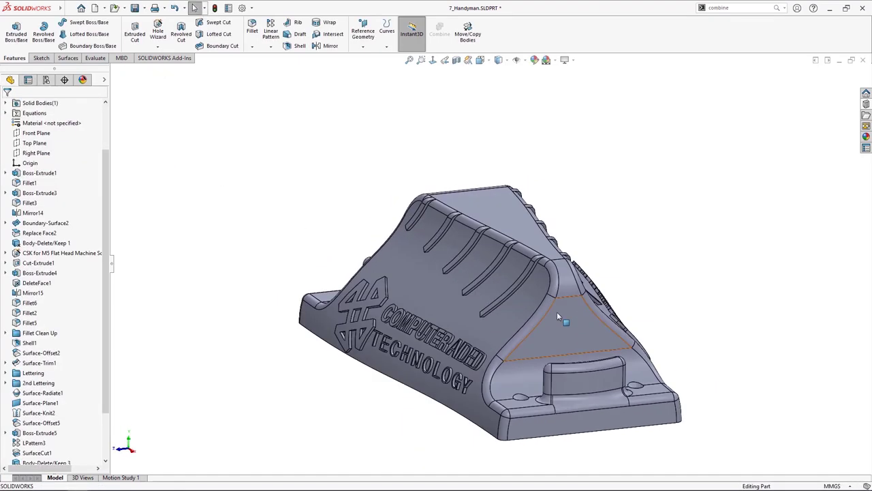
scroll(554, 293, down, 2)
scroll(554, 294, up, 3)
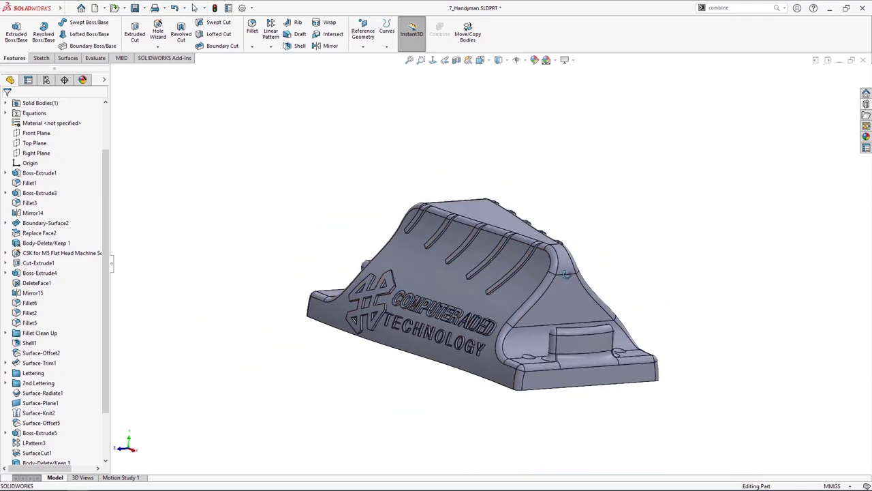
middle_drag(538, 292, 480, 283)
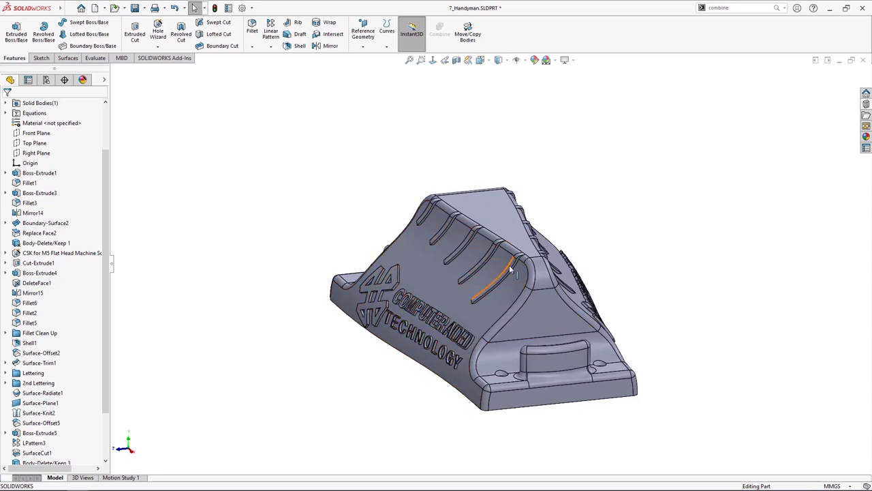
click(227, 285)
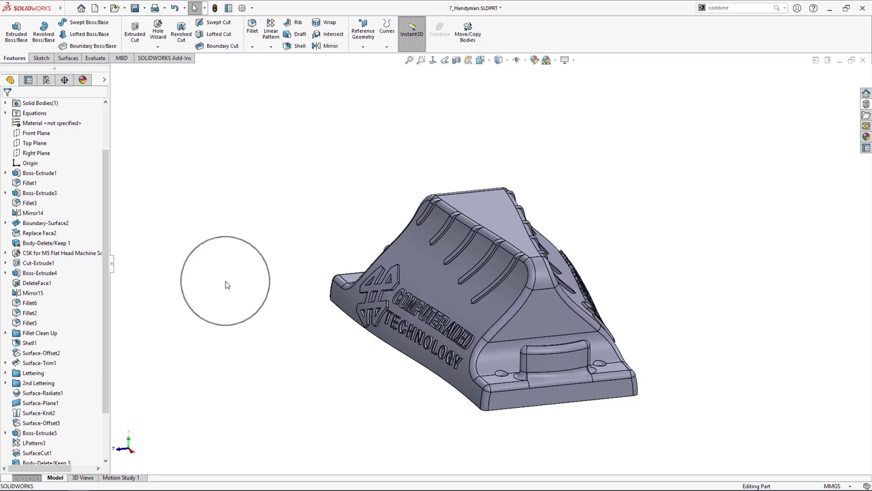